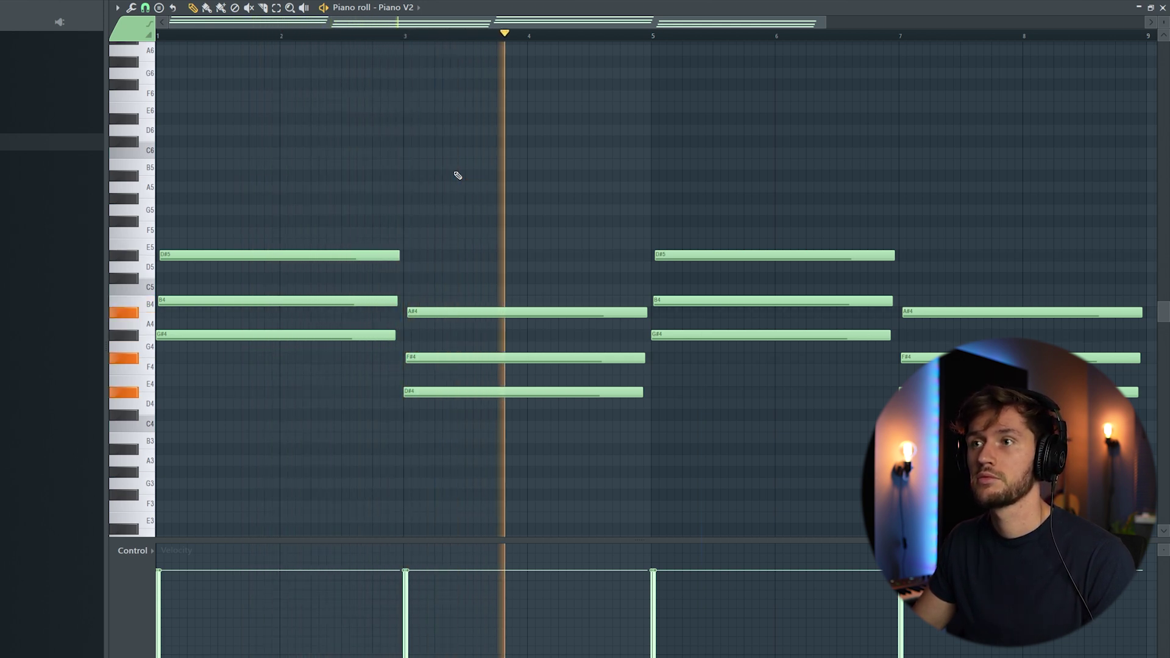
# Step: Add a descending run of short A#5, G#5, F#5 and F5 notes leading into bar 3, auditioning them against the chords
pyautogui.press('space')
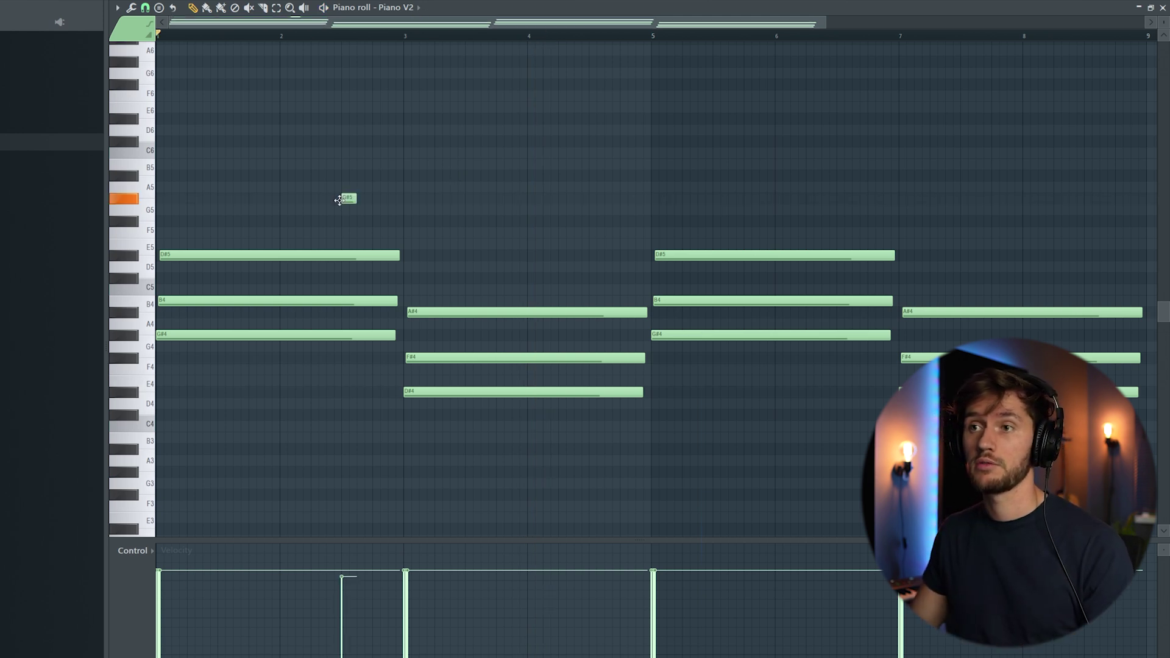
pyautogui.press('space')
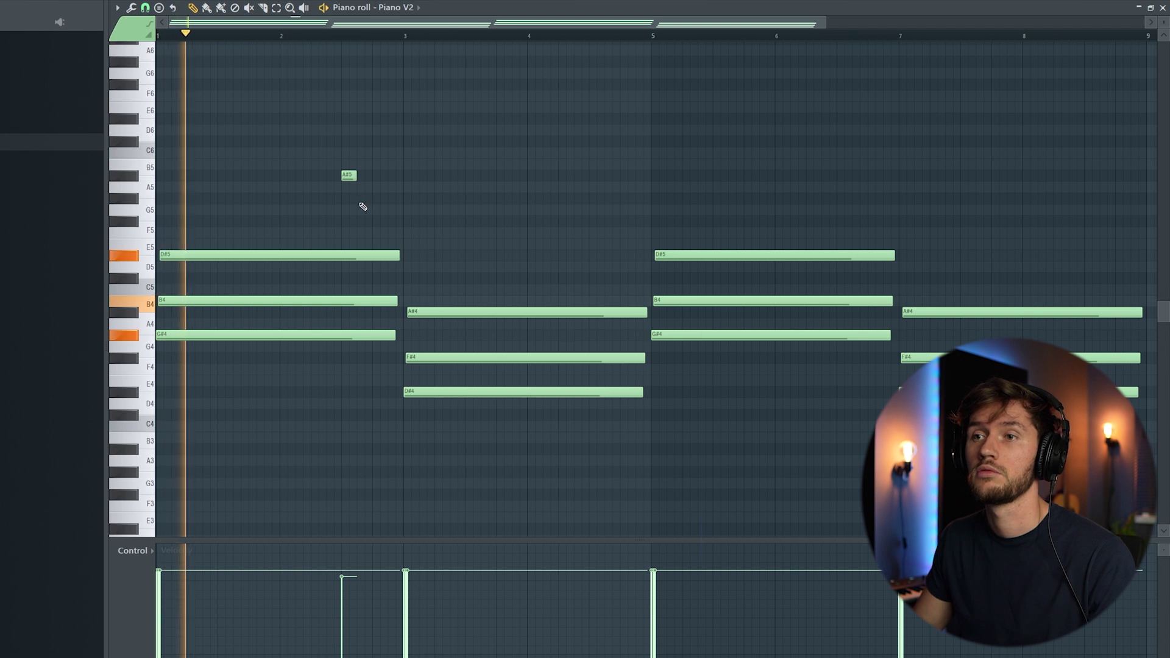
pyautogui.click(361, 198)
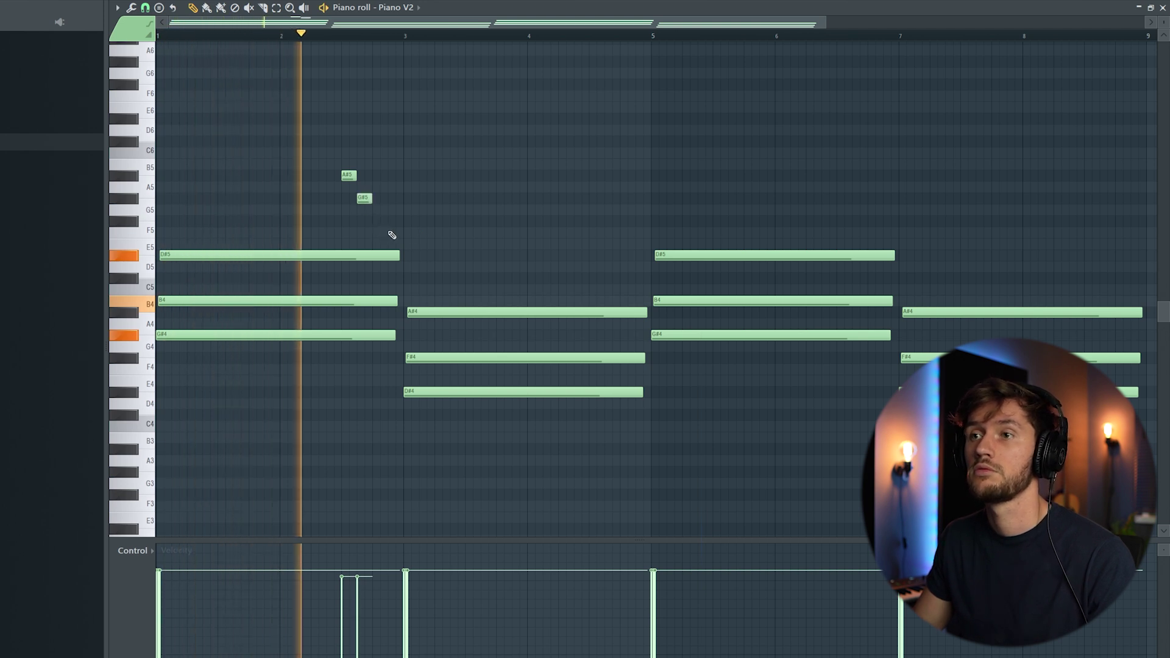
pyautogui.press('space')
pyautogui.click(372, 220)
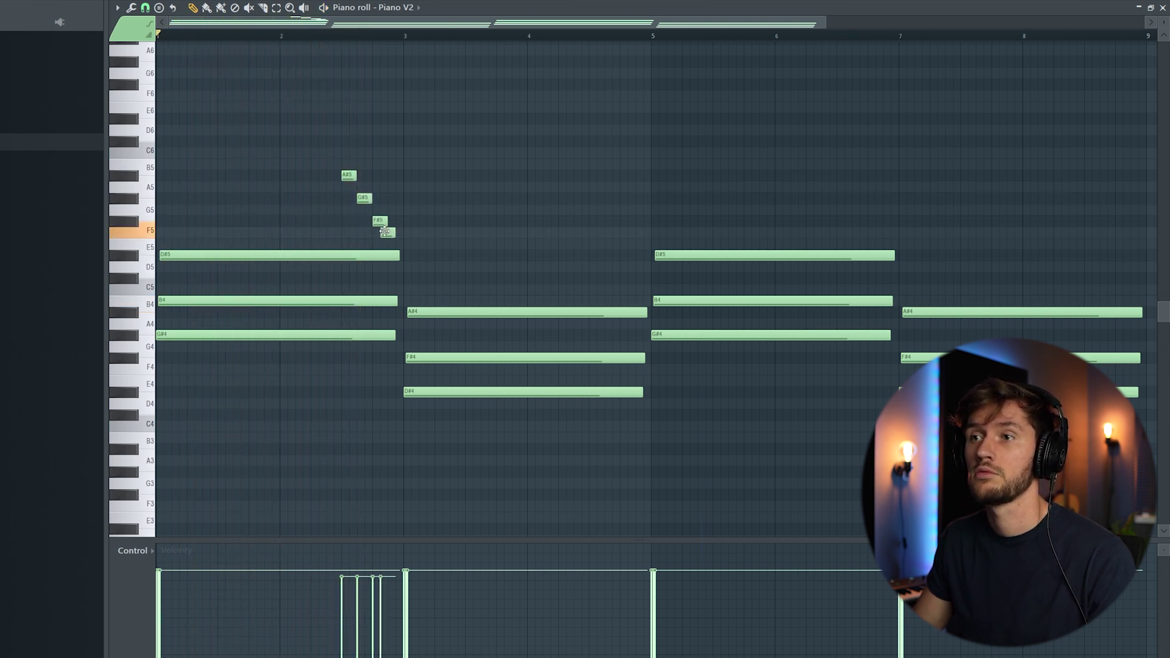
pyautogui.press('space')
# Step: Place a D#5 note at the start of bar 3, about half a bar long, and play it back
pyautogui.click(407, 255)
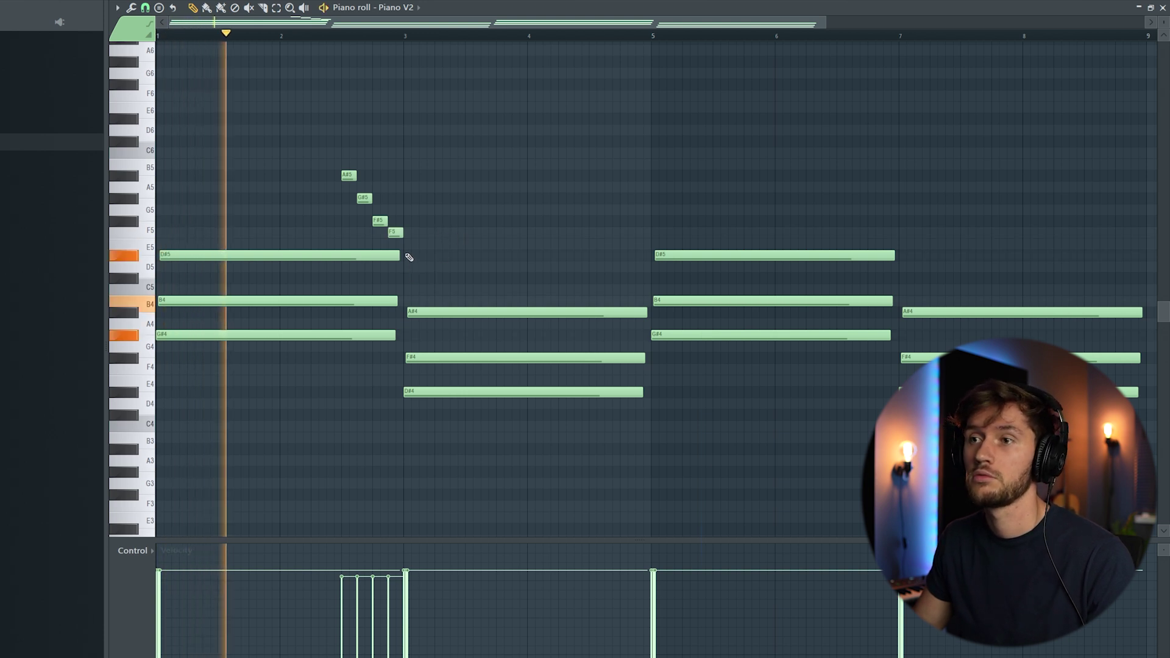
pyautogui.moveTo(419, 256); pyautogui.dragTo(459, 260)
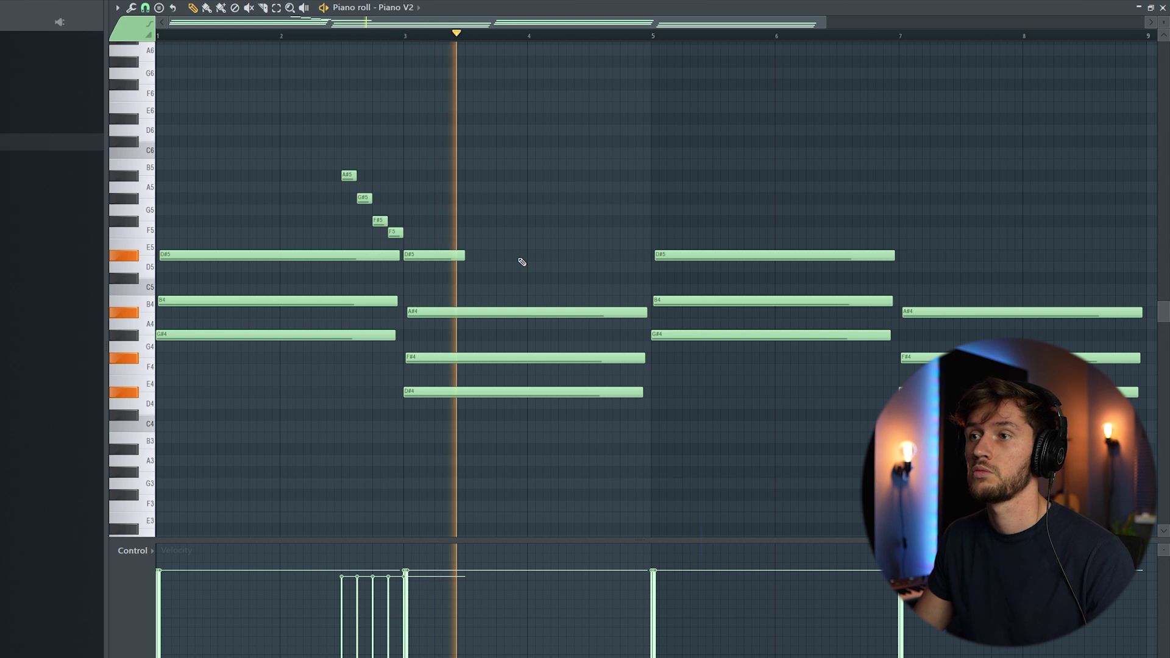
pyautogui.press('space')
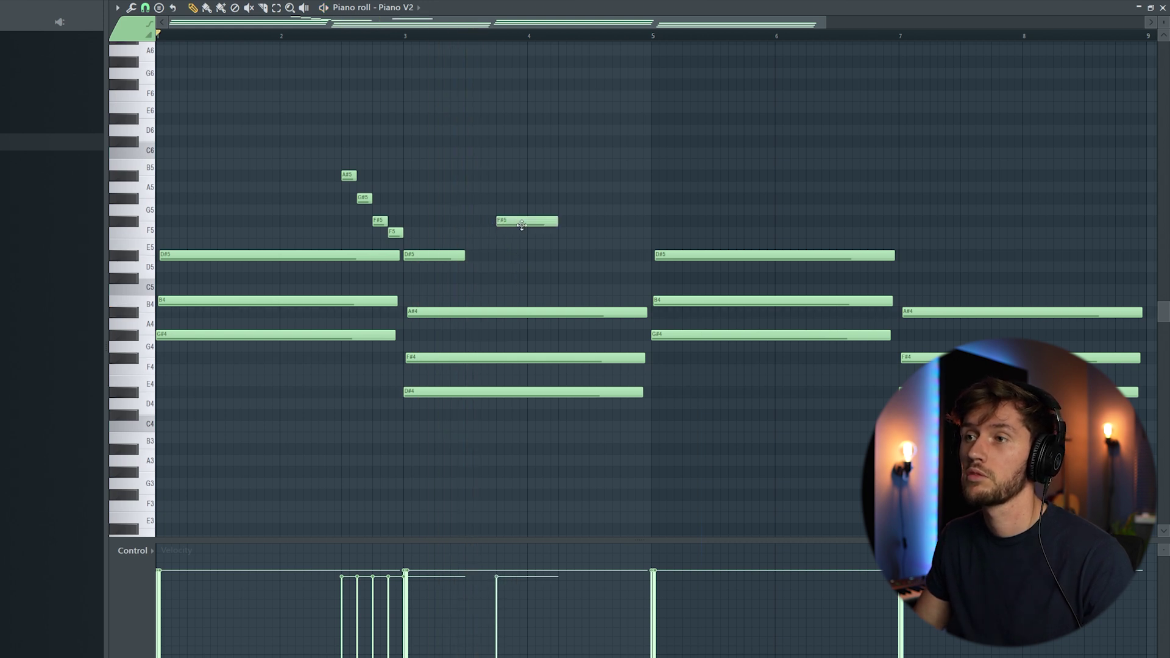
# Step: Add short F#5 and G#5 notes before bar 4, F#5 and D#5 within bar 4, and G#5 and F#5 before bar 5
pyautogui.moveTo(556, 222); pyautogui.dragTo(510, 222)
pyautogui.press('space')
pyautogui.click(519, 198)
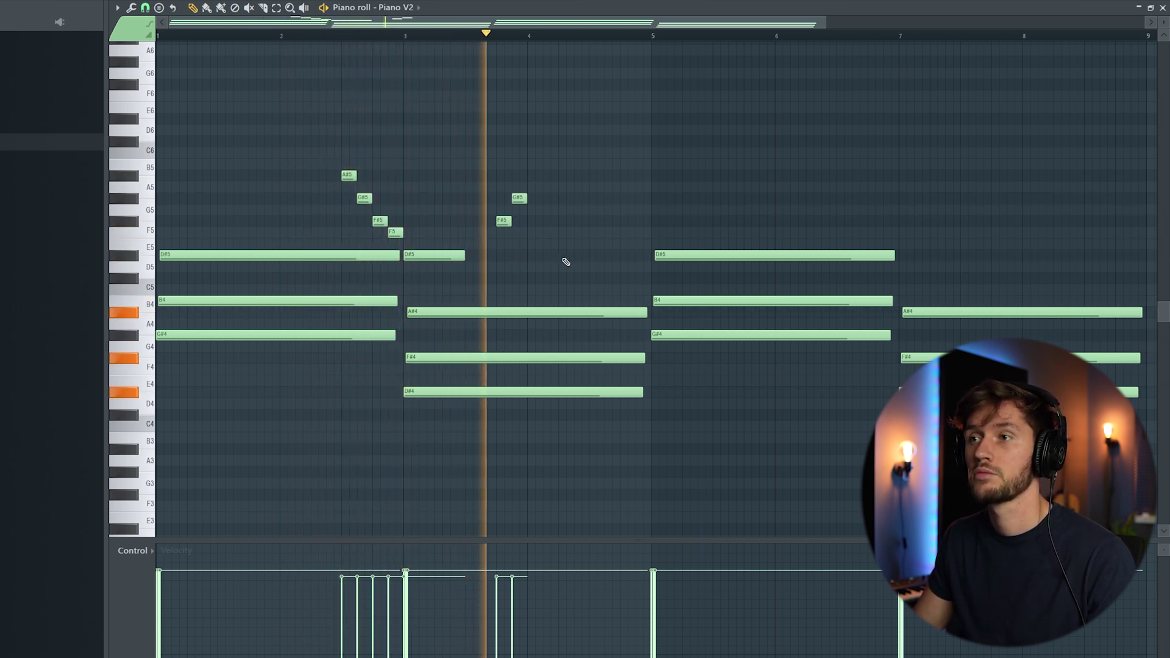
pyautogui.press('space')
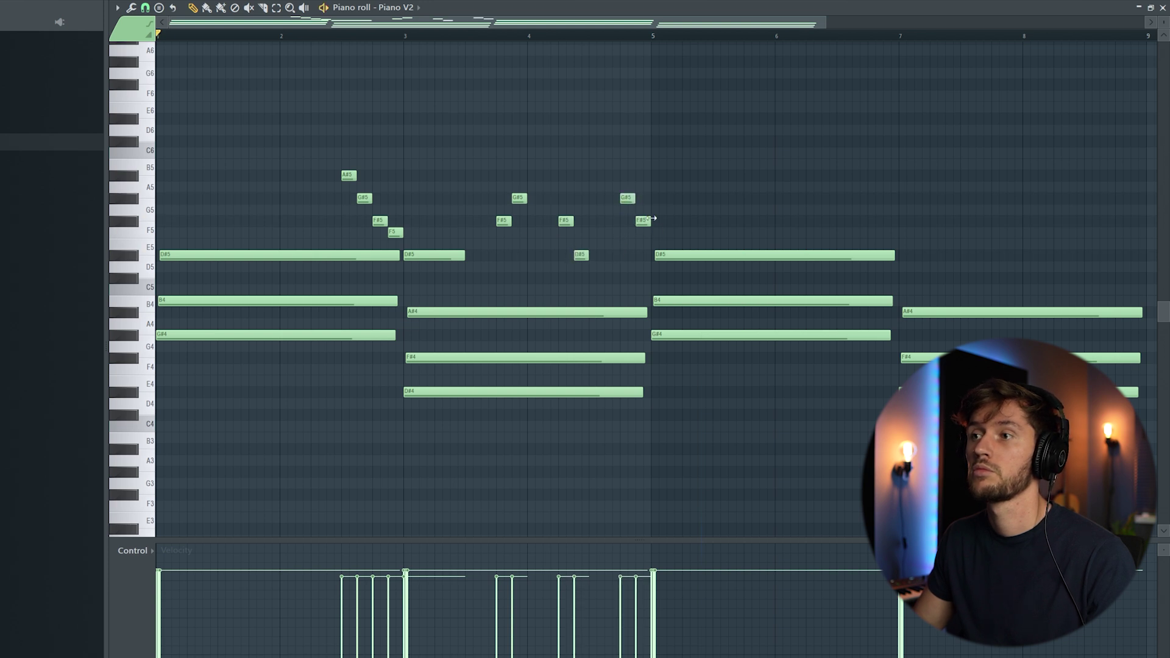
# Step: Play the melody back and lower the second-to-last short note before bar 5 to D#5
pyautogui.press('space')
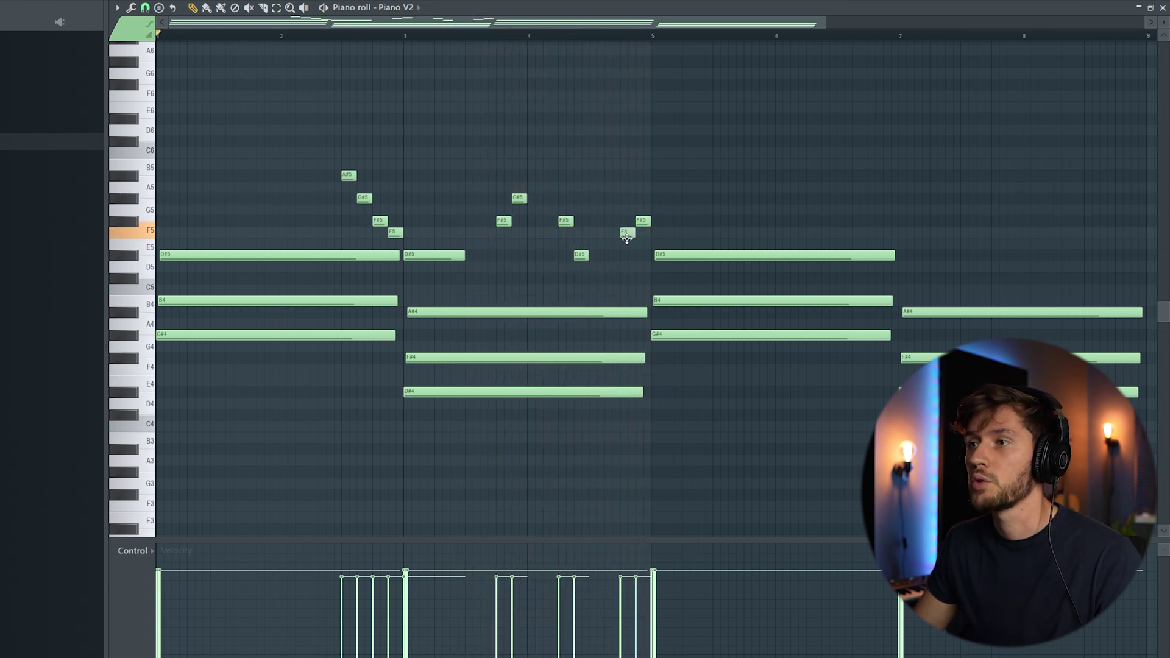
pyautogui.press('space')
pyautogui.press('space')
pyautogui.press('space')
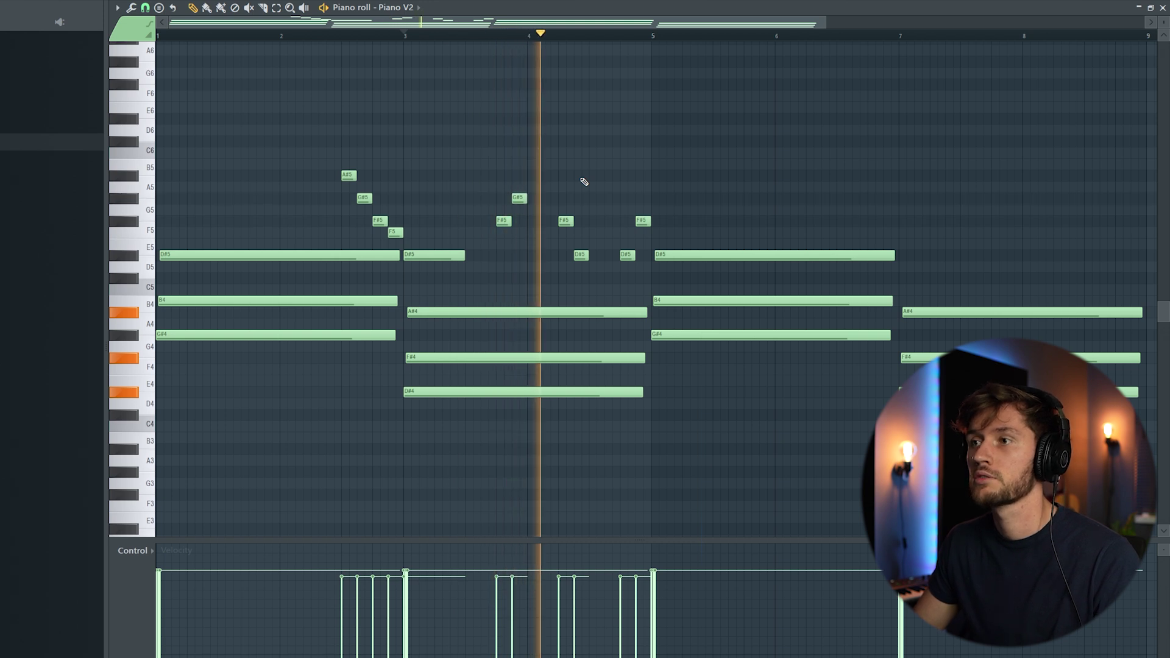
pyautogui.press('space')
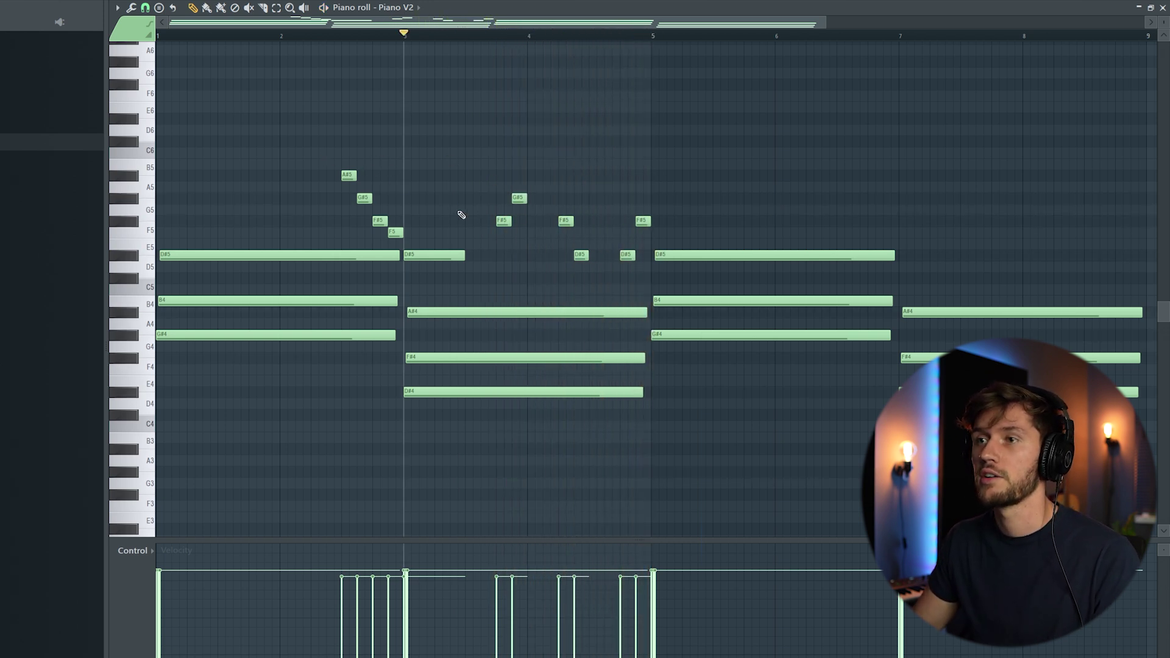
# Step: Select the melody notes in the Piano V2 channel and insert a new Ample Guitar SH channel for them
pyautogui.moveTo(434, 196); pyautogui.dragTo(634, 250)
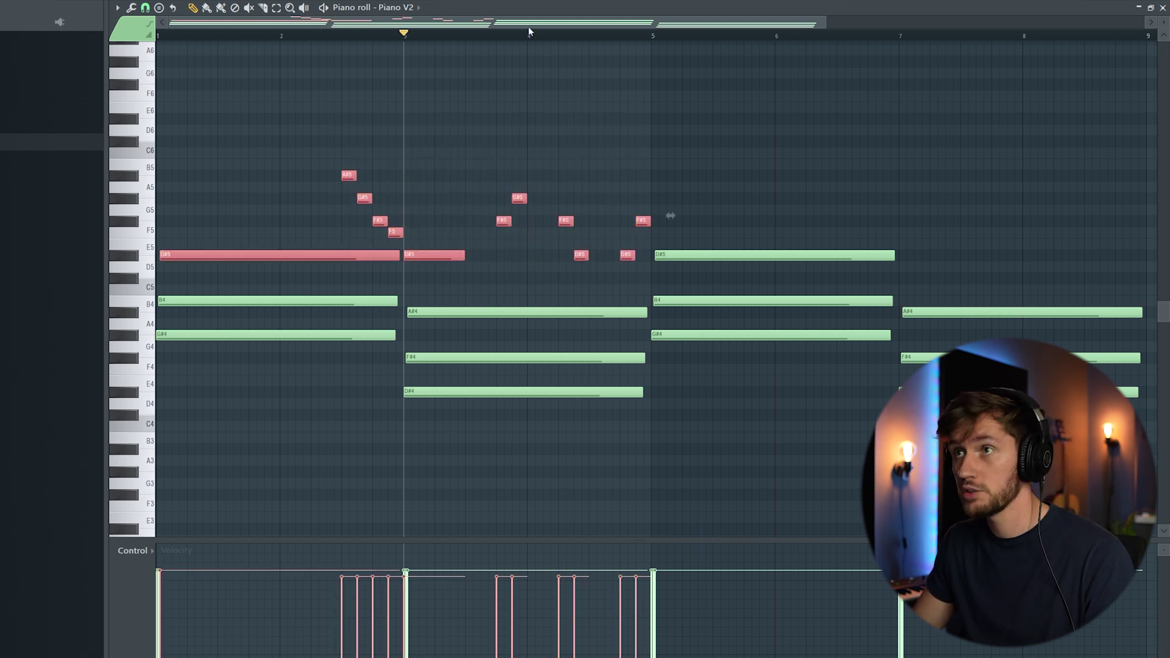
pyautogui.press('F6')
pyautogui.rightClick(394, 276)
pyautogui.moveTo(485, 359)
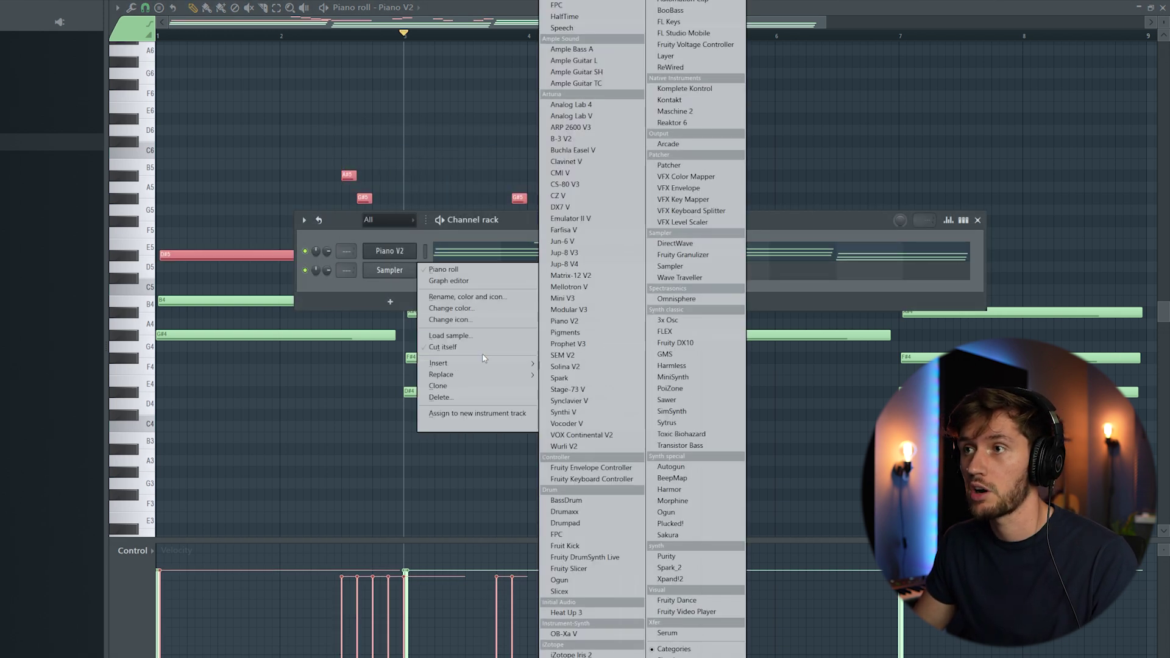
pyautogui.click(594, 72)
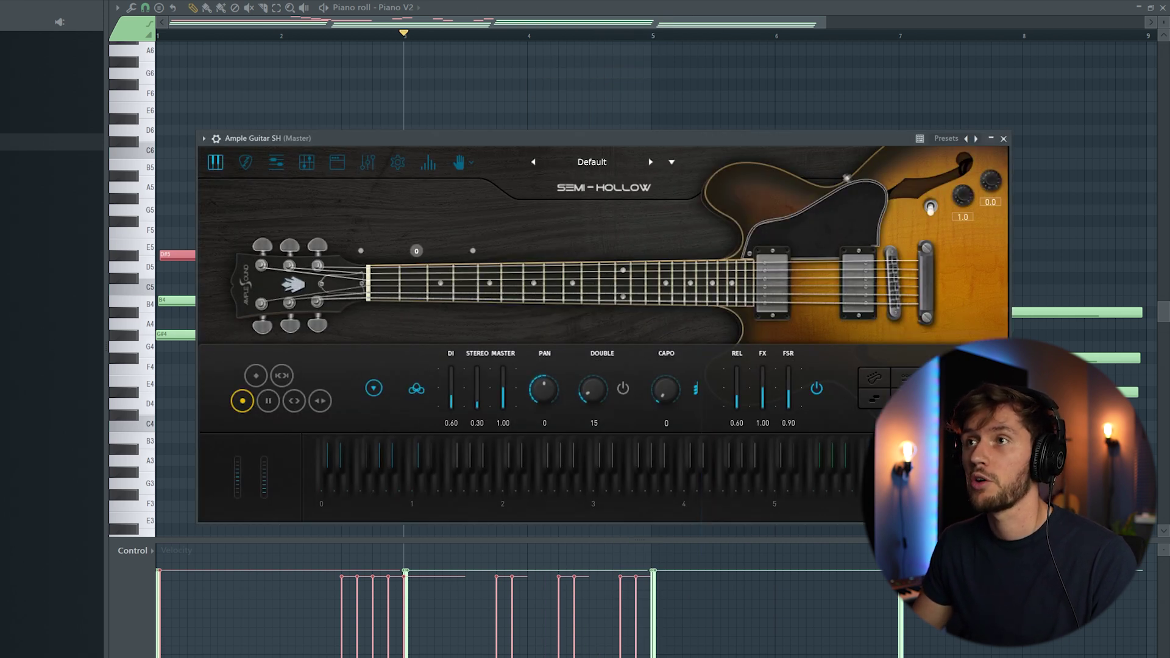
# Step: Paste the melody into the Ample Guitar SH piano roll and leave out the long D#5 note of bar 1
pyautogui.press('F6')
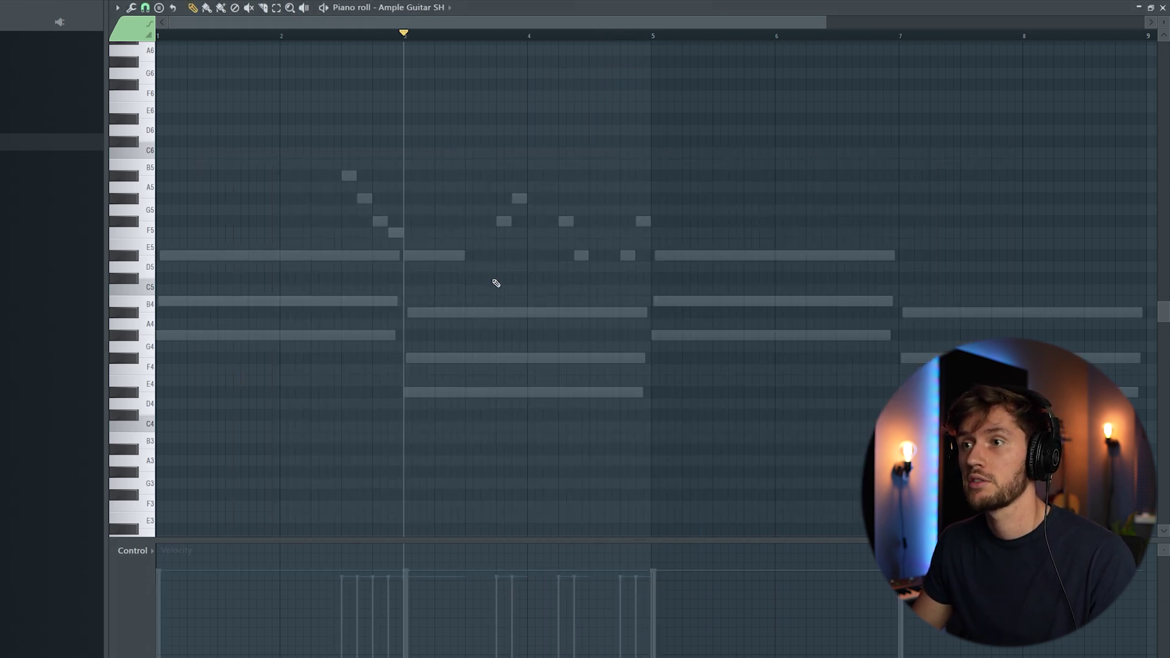
pyautogui.hotkey('ctrl', 'v')
pyautogui.hotkey('ctrl', 'd')
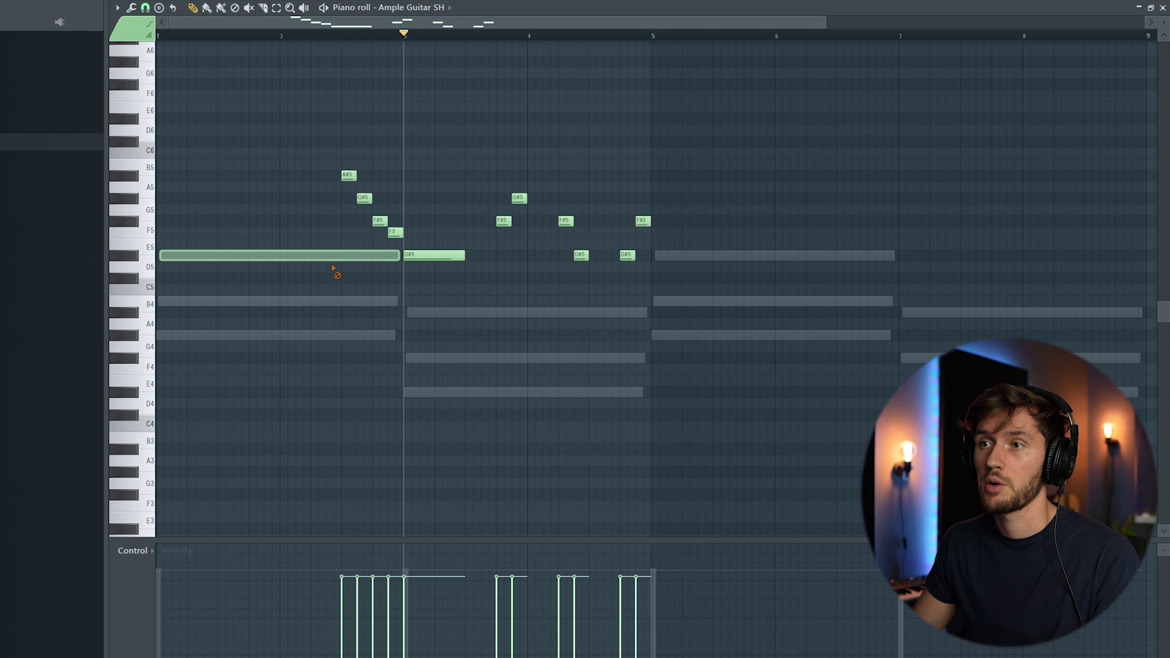
pyautogui.press('F6')
pyautogui.click(568, 250)
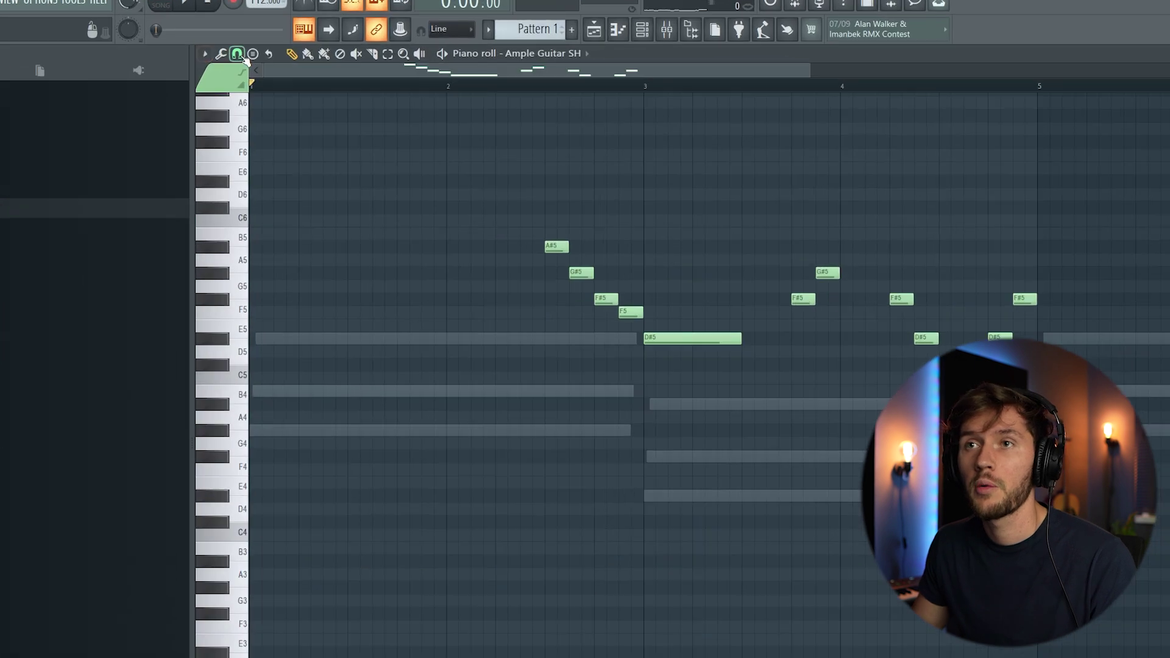
# Step: Set the piano roll snap to 1/6 step and add grace notes G#5, F5 and C#5 before the A#5, F#5 and long D#5 notes
pyautogui.click(126, 49)
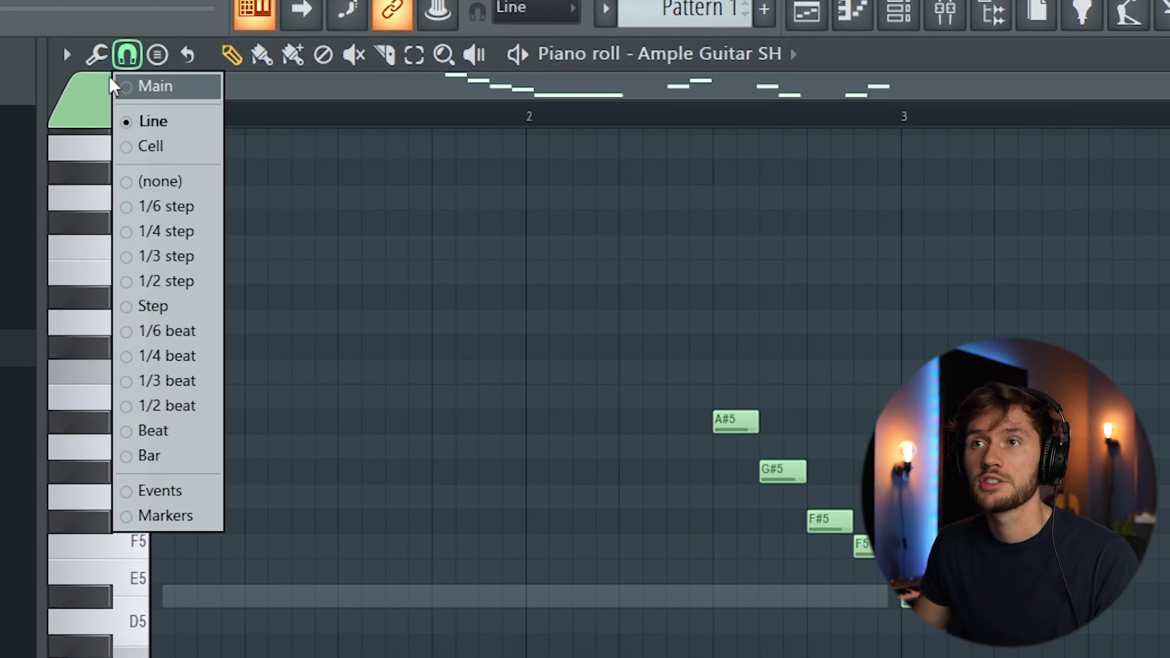
pyautogui.click(149, 204)
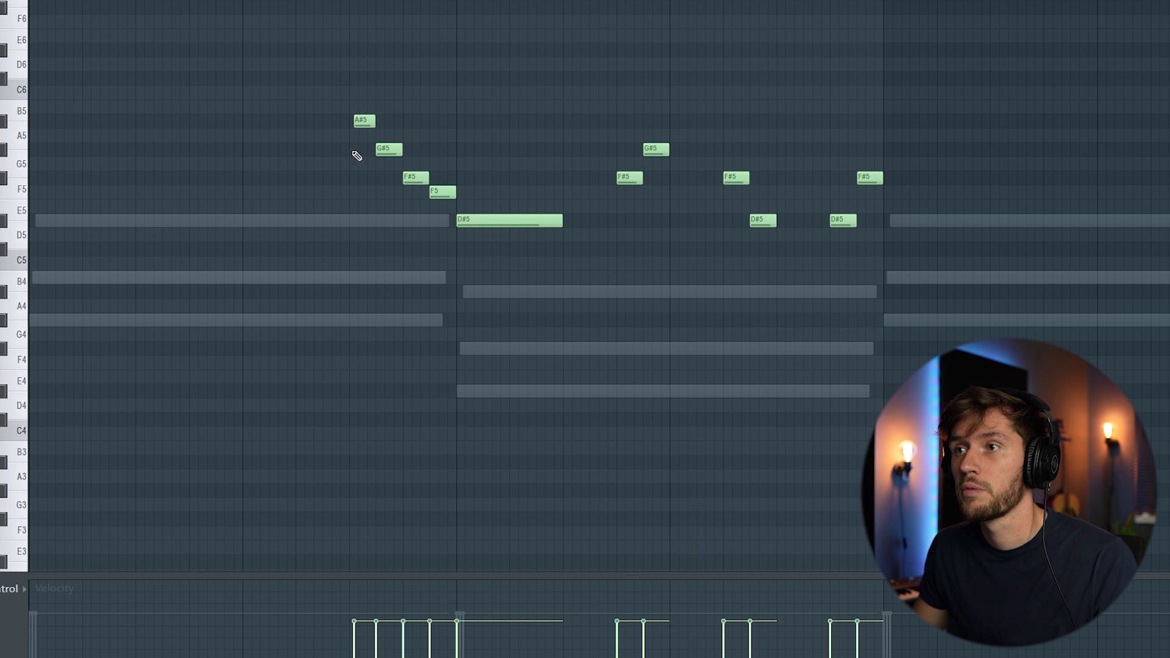
pyautogui.press('space')
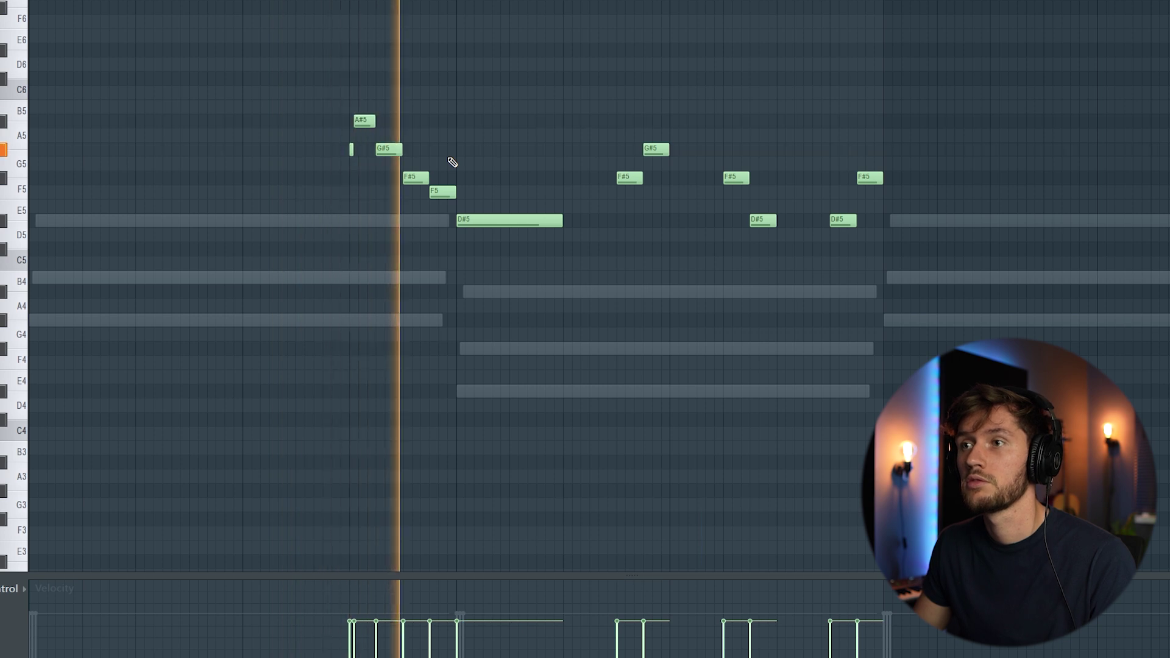
pyautogui.press('space')
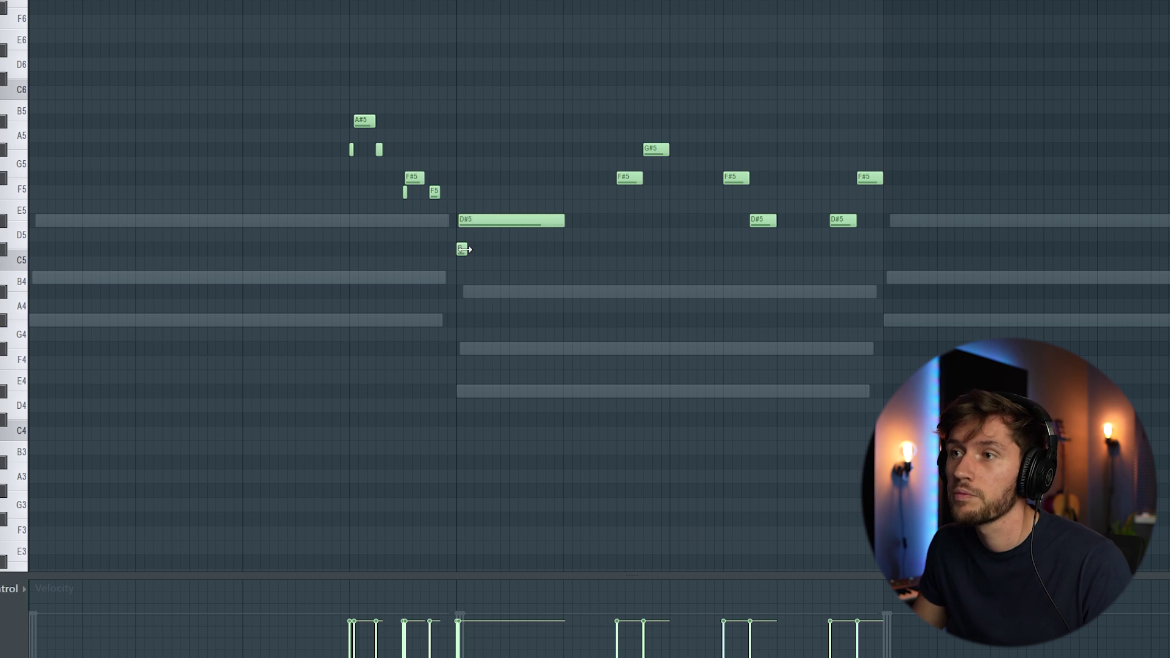
pyautogui.press('space')
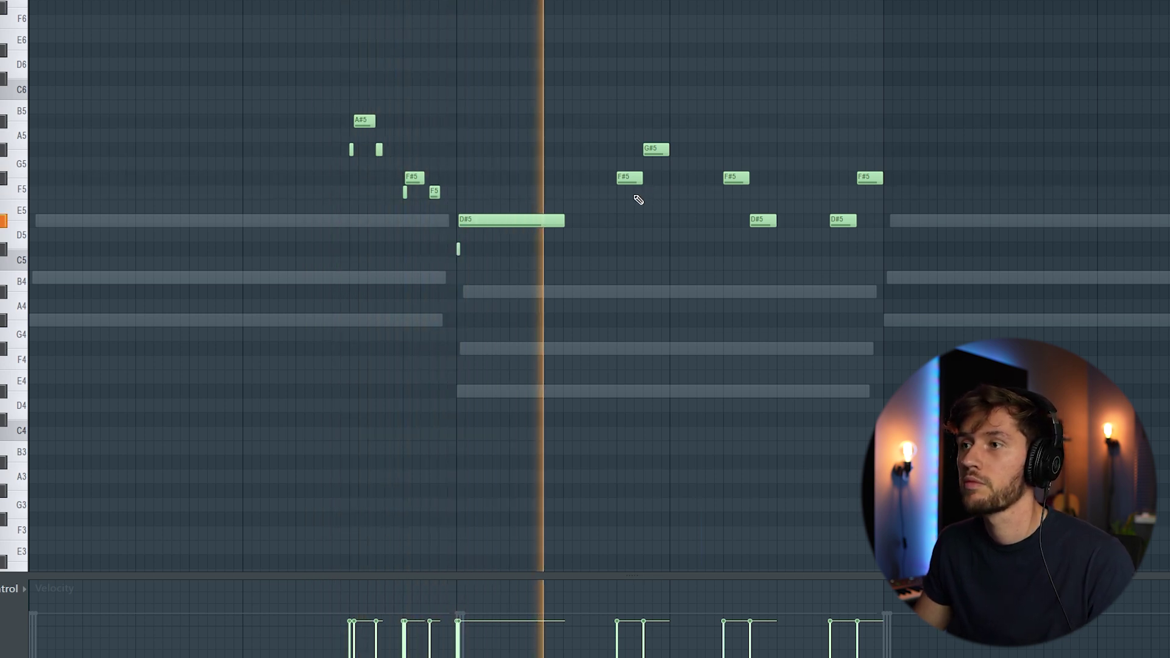
# Step: Add F5 grace notes before the F#5 notes ending bar 3 and within bar 4, and a C#5 grace note before the last D#5
pyautogui.press('space')
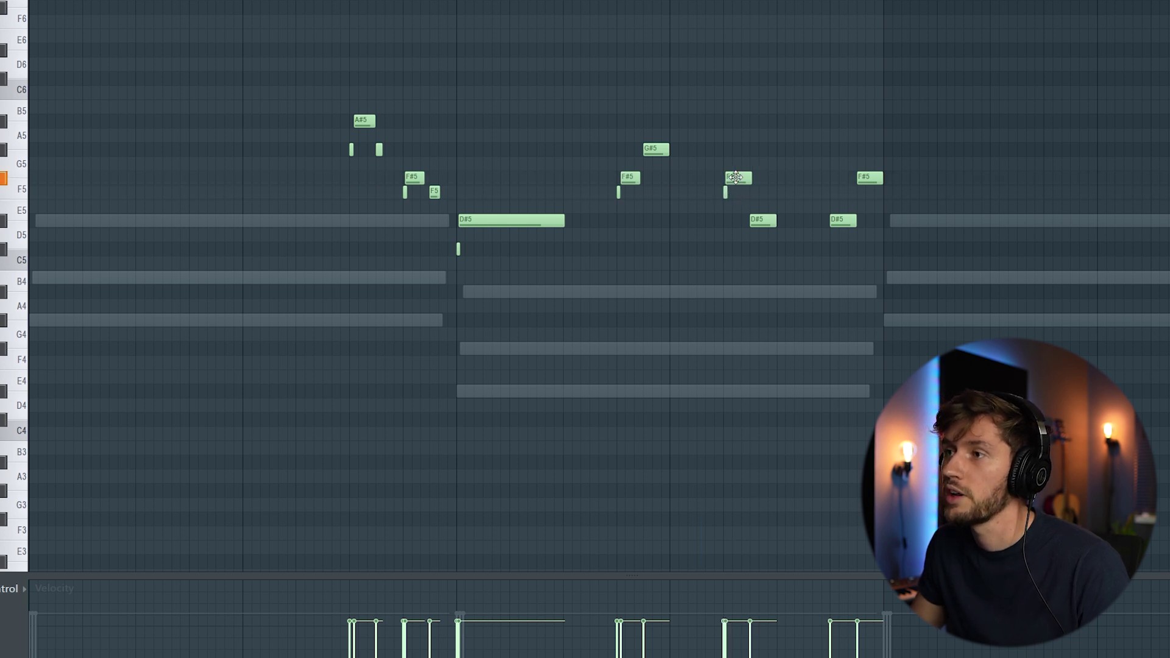
pyautogui.press('space')
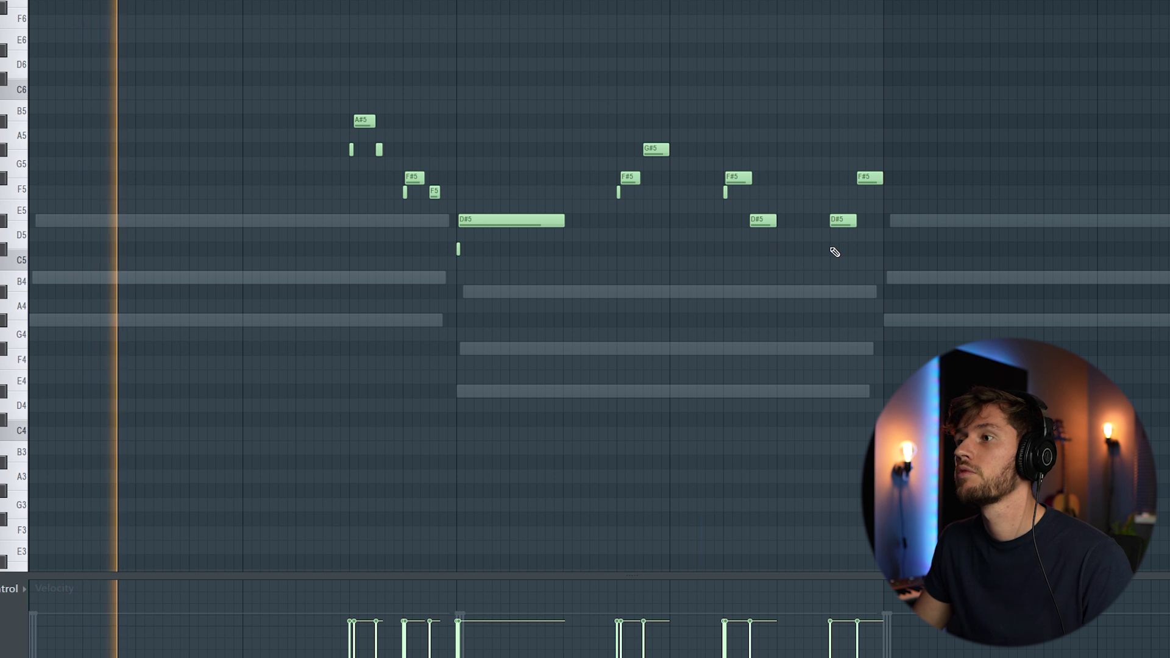
pyautogui.moveTo(842, 223); pyautogui.dragTo(845, 223)
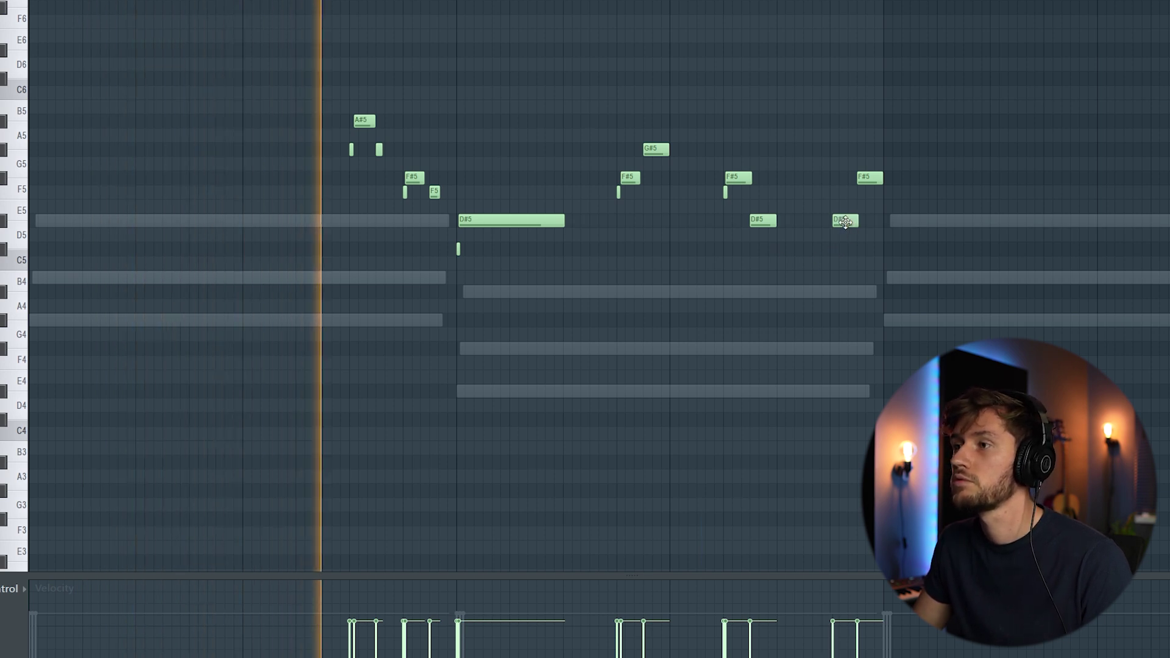
pyautogui.click(833, 250)
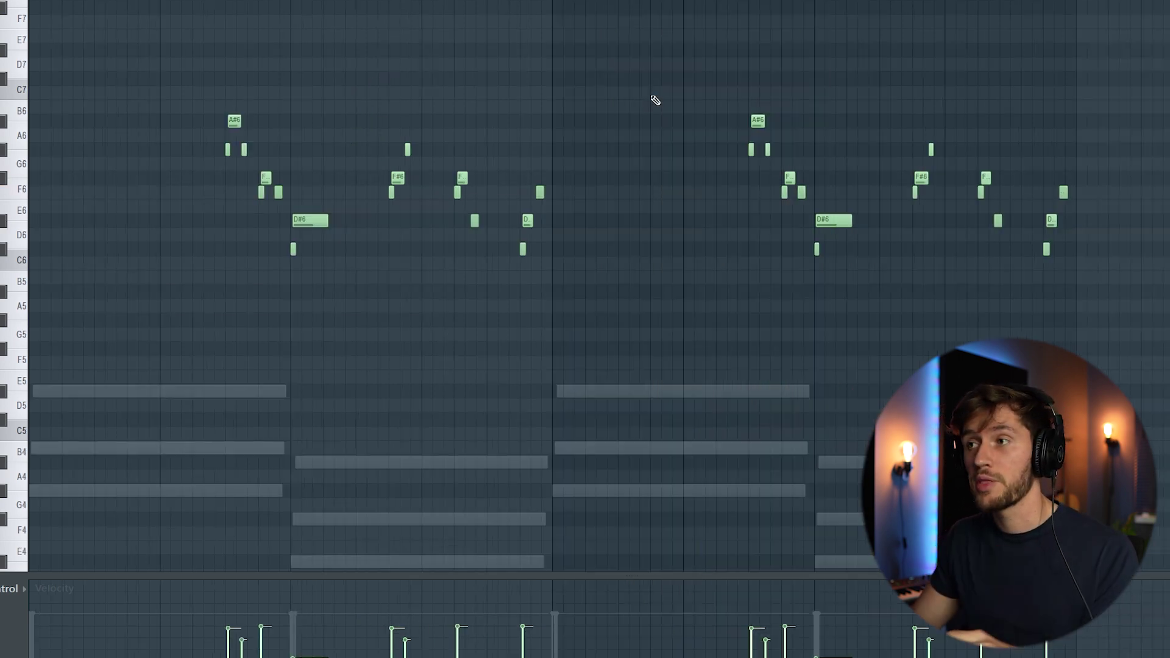
# Step: Insert a Wurli V2 channel and set its Tremolo to about 0.156
pyautogui.scroll(-2, 650, 103)
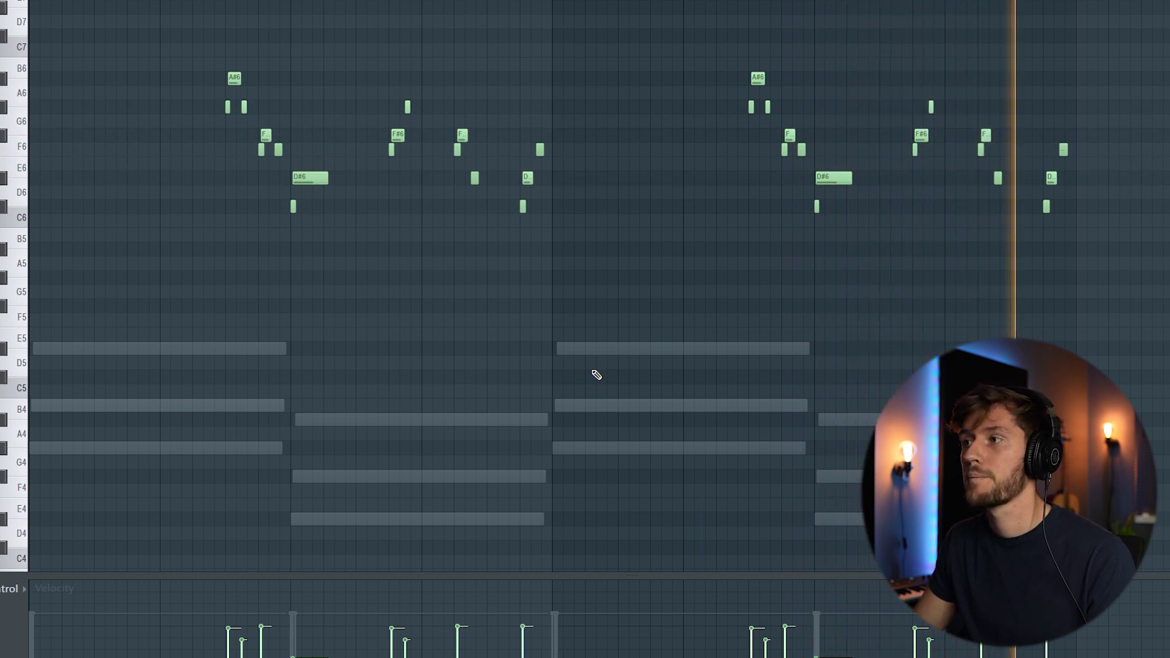
pyautogui.press('F6')
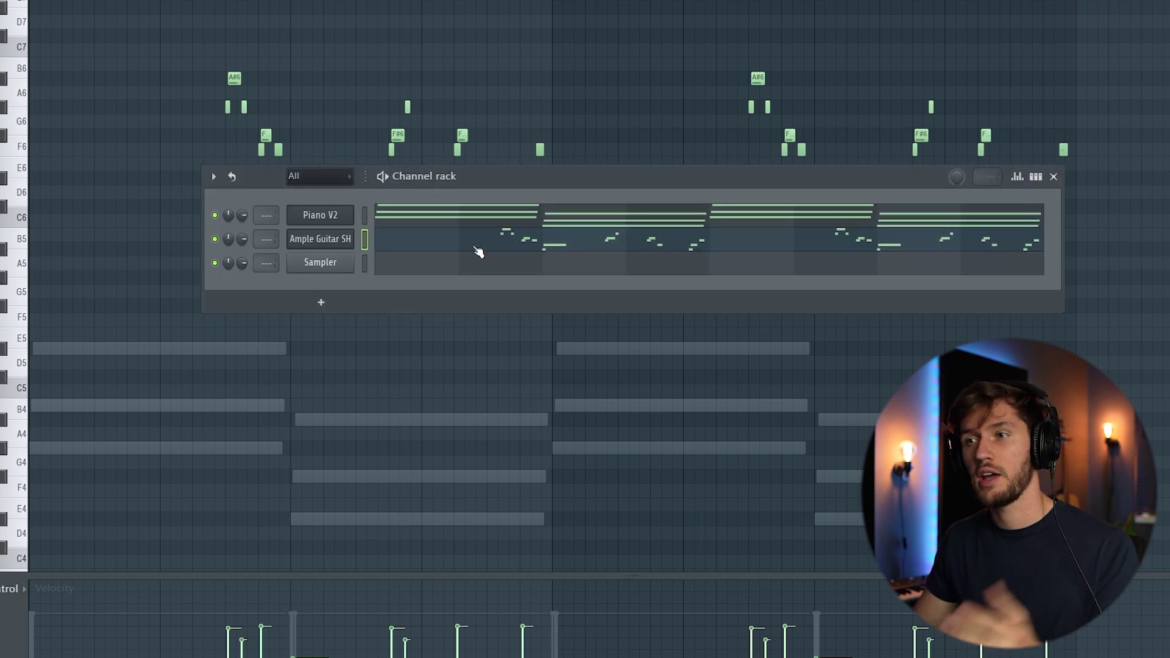
pyautogui.rightClick(337, 268)
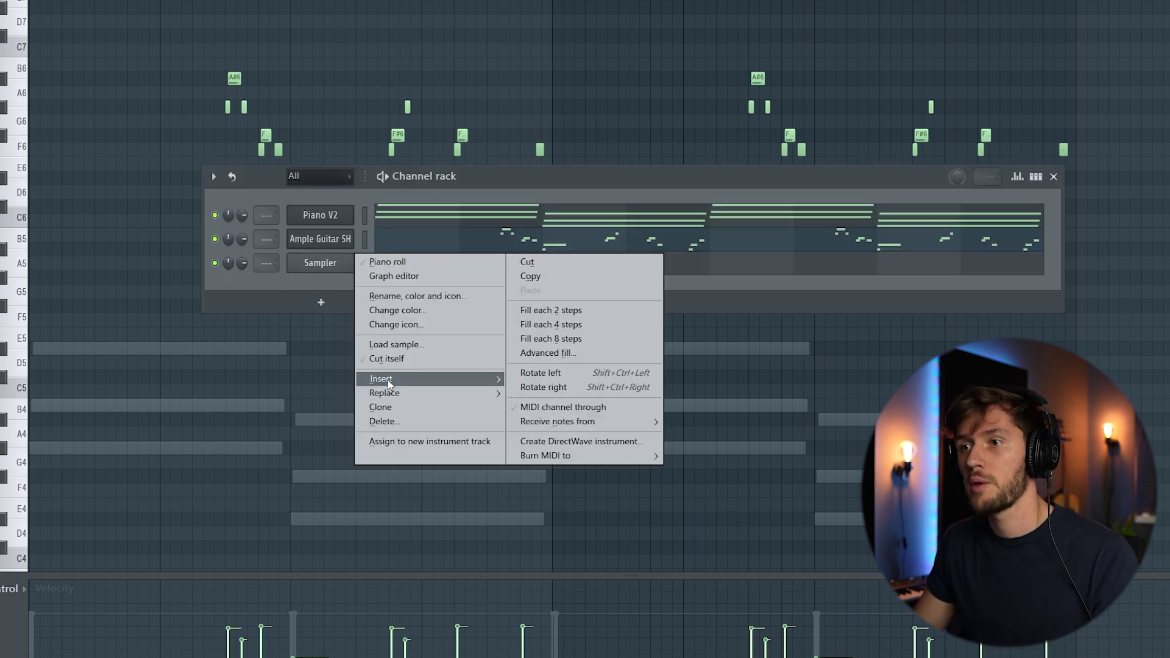
pyautogui.moveTo(389, 383)
pyautogui.click(580, 456)
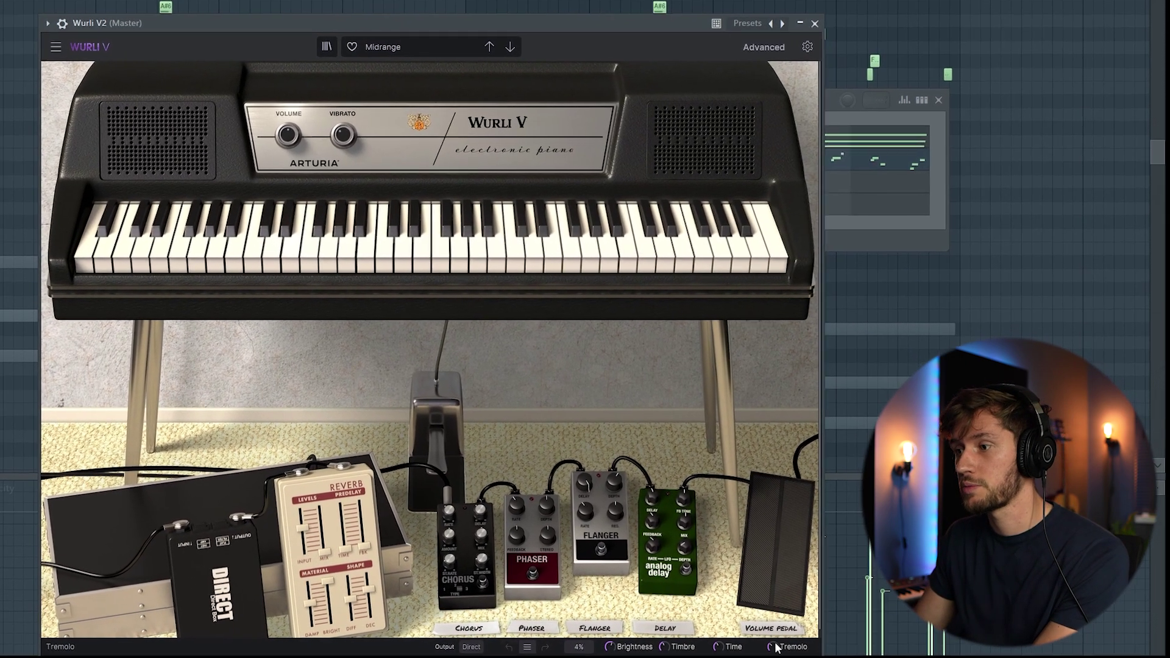
pyautogui.moveTo(777, 647); pyautogui.dragTo(777, 643)
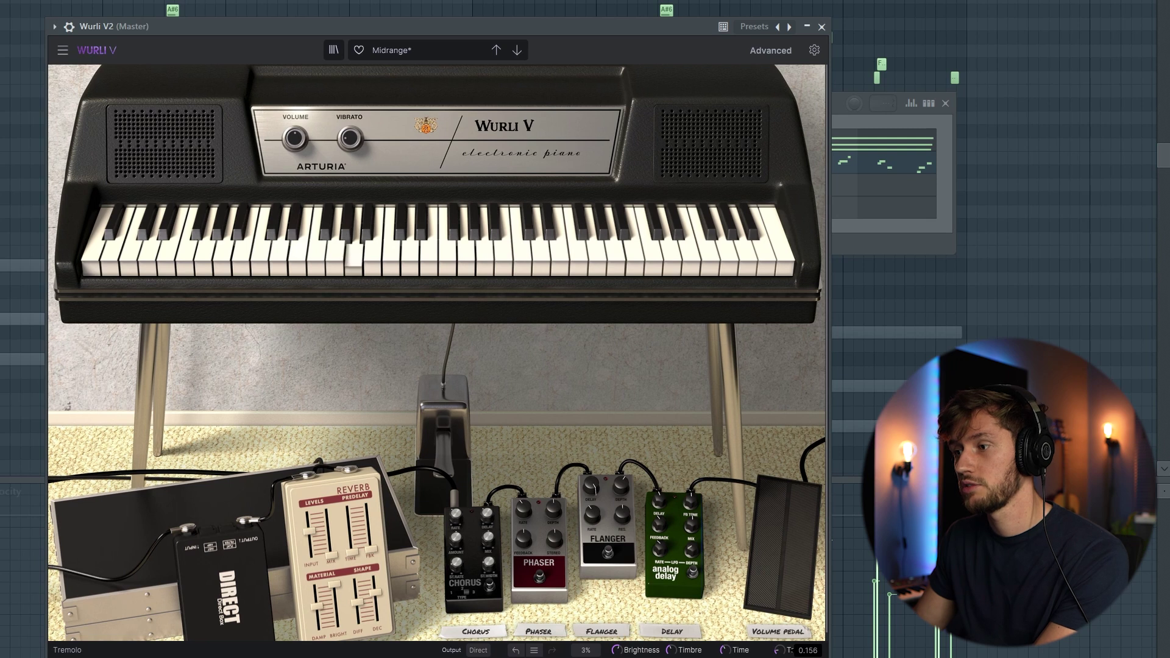
pyautogui.click(877, 243)
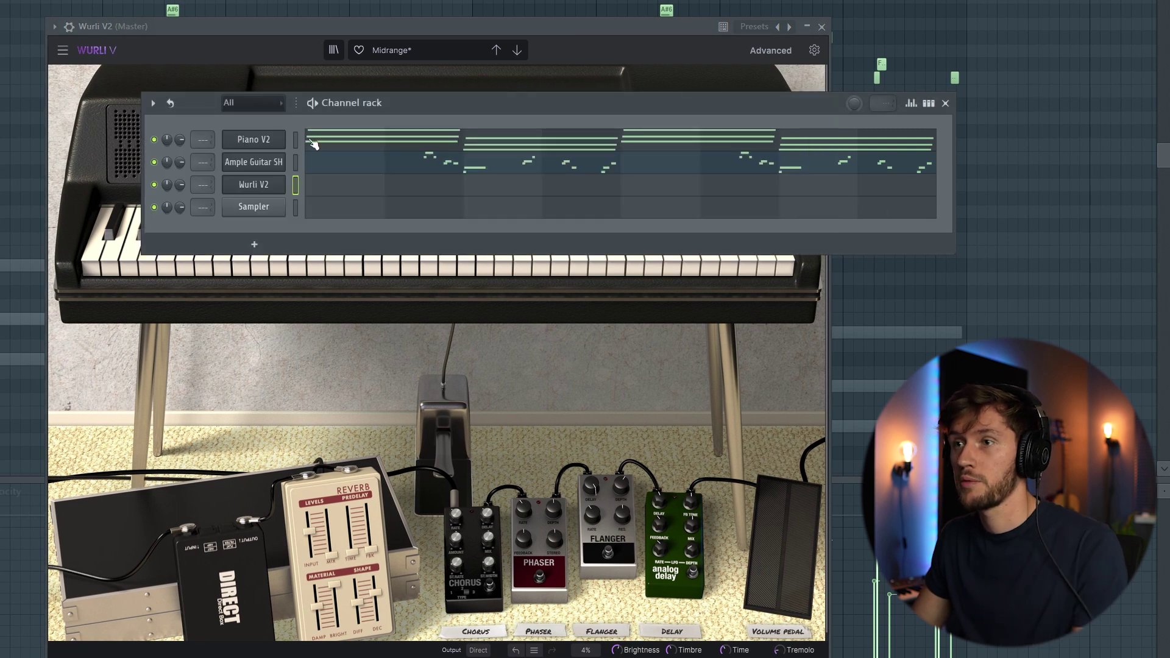
# Step: Paste the Piano V2 chords into the Wurli V2 channel and open its piano roll
pyautogui.click(296, 190)
pyautogui.hotkey('ctrl', 'v')
pyautogui.click(397, 184)
# Step: Play the layered chords and turn down the Piano V2 channel's volume
pyautogui.press('space')
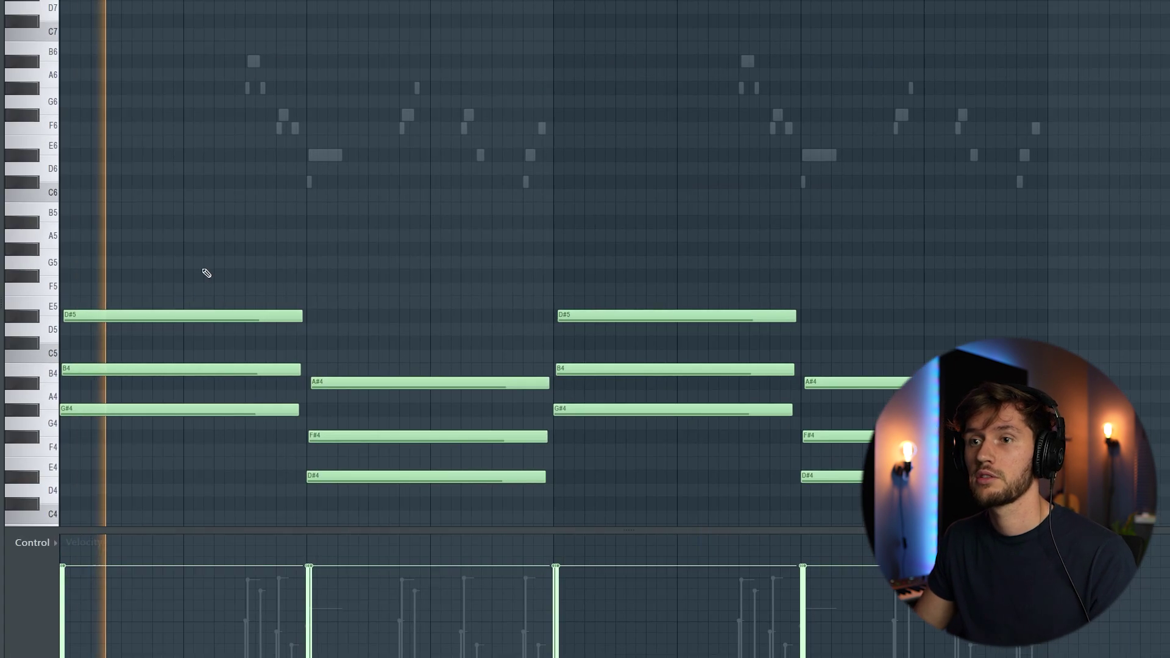
pyautogui.scroll(-4, 206, 271)
pyautogui.press('F6')
pyautogui.moveTo(262, 190); pyautogui.dragTo(263, 208)
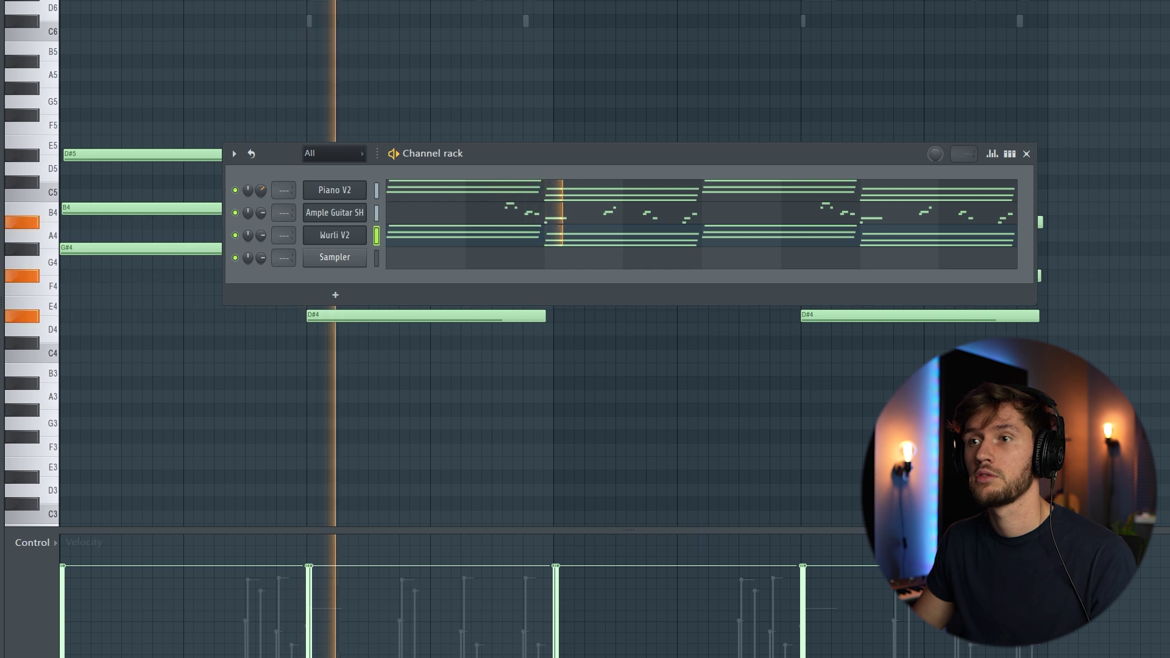
# Step: Add a GMS synth channel below the Wurli V2 and use its Sine Preset sound
pyautogui.rightClick(337, 261)
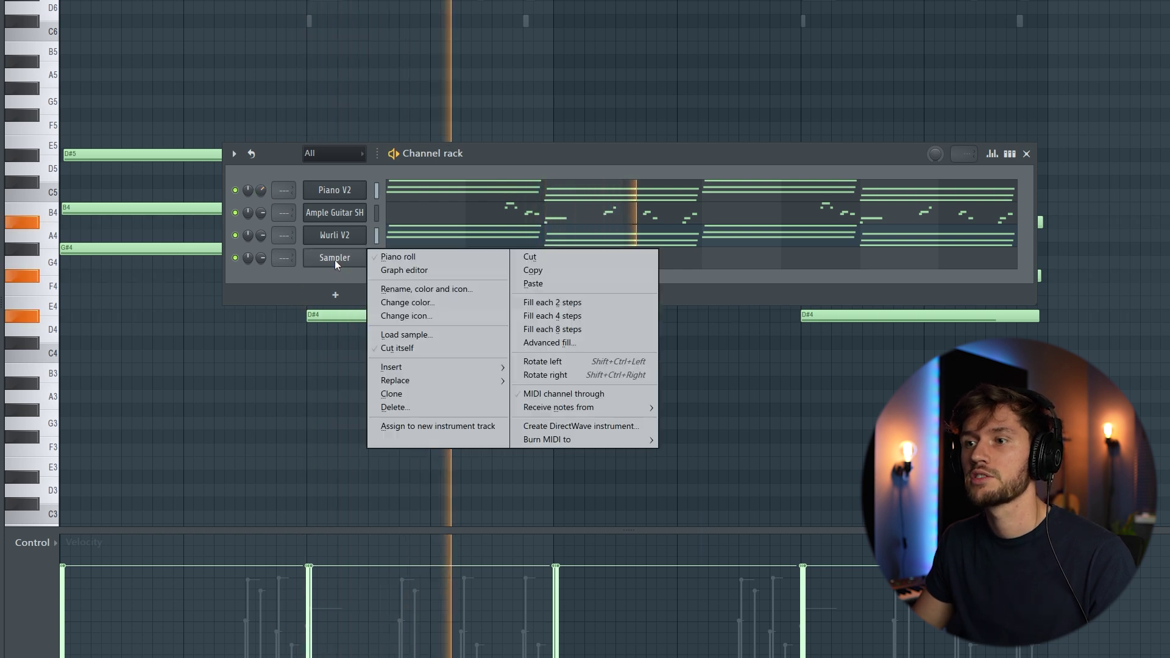
pyautogui.moveTo(402, 370)
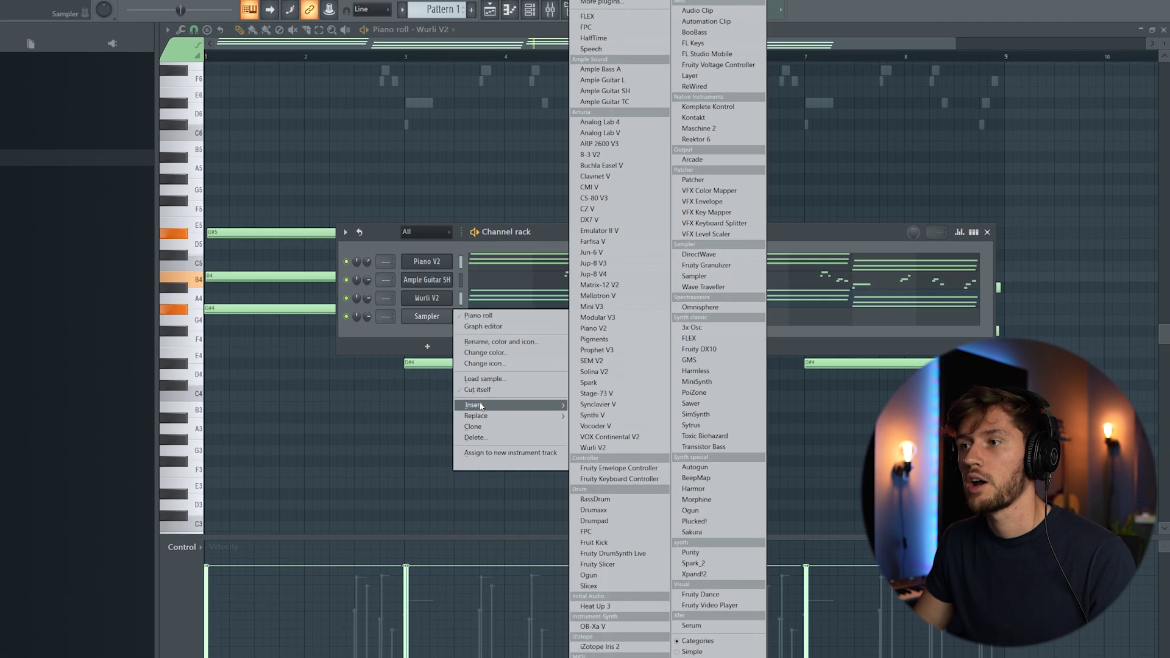
pyautogui.click(612, 2)
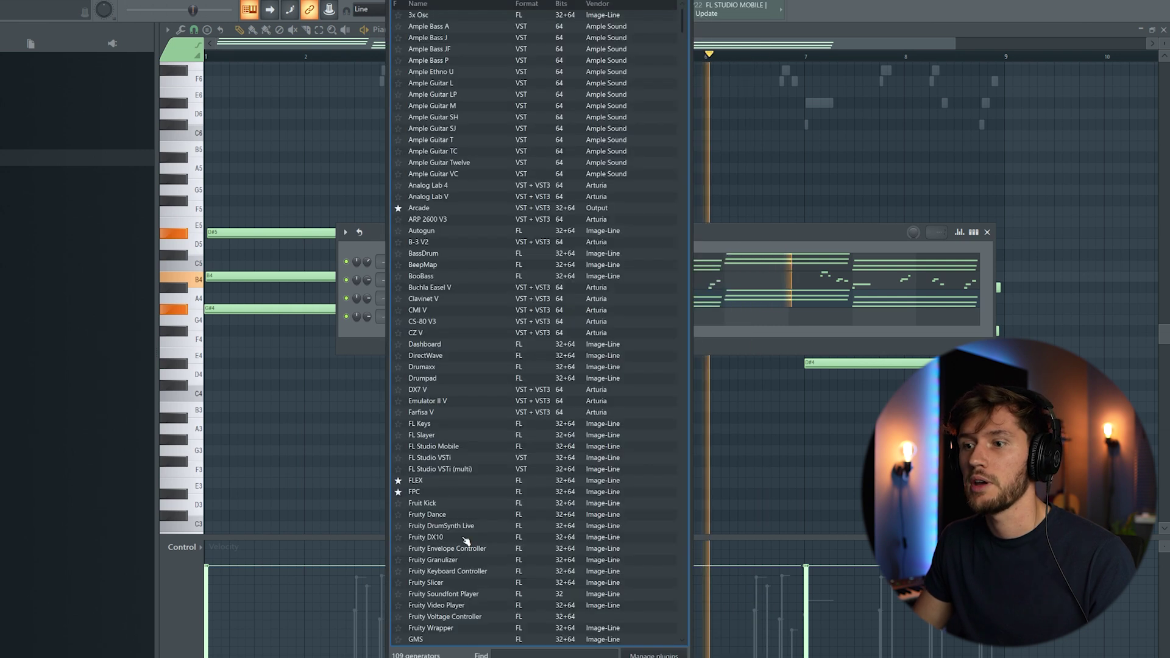
pyautogui.write('flex')
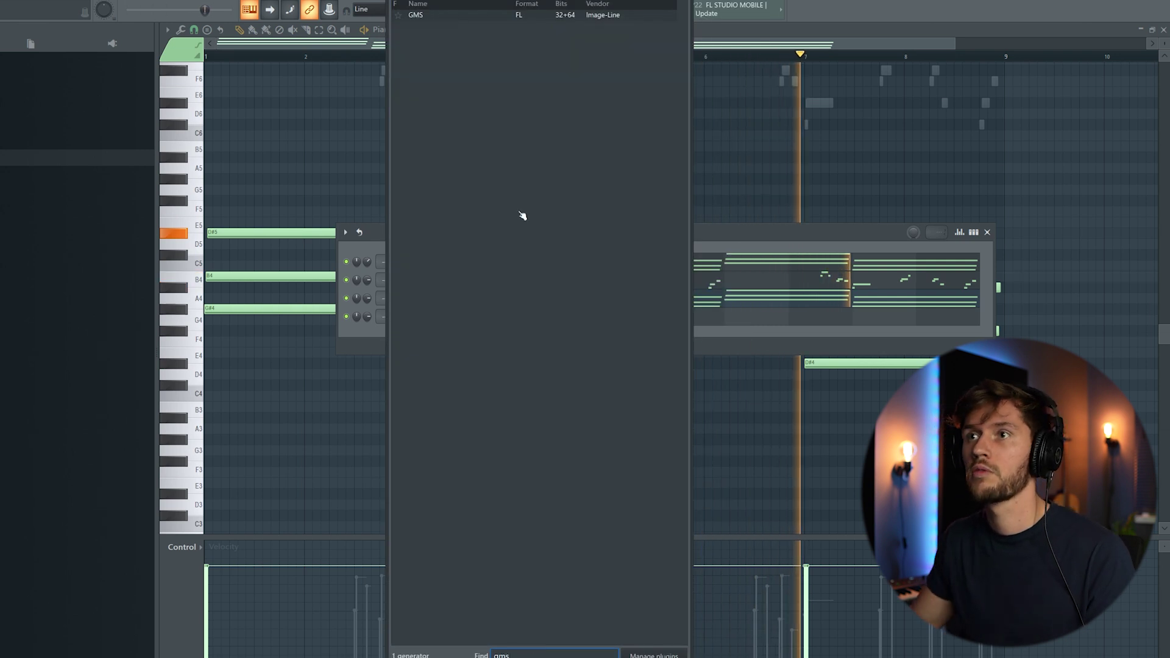
pyautogui.doubleClick(416, 15)
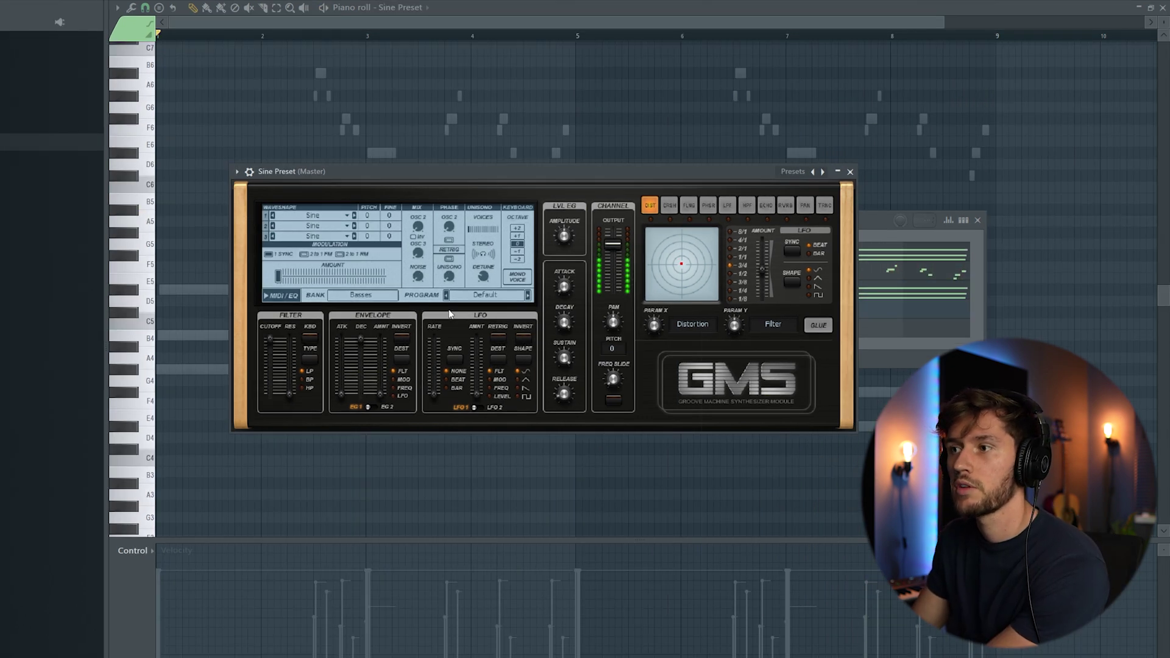
# Step: Fill the Sine Preset channel with off-beat G#5 notes on every beat from bar 1 through bar 8
pyautogui.click(894, 361)
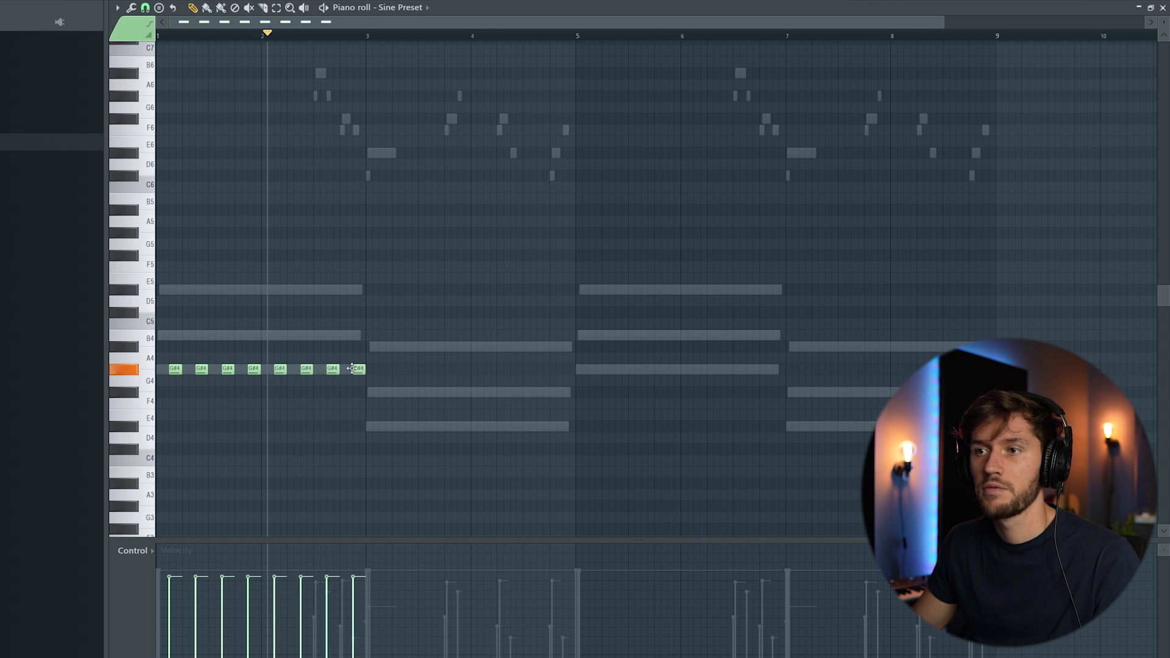
pyautogui.hotkey('ctrl', 'b')
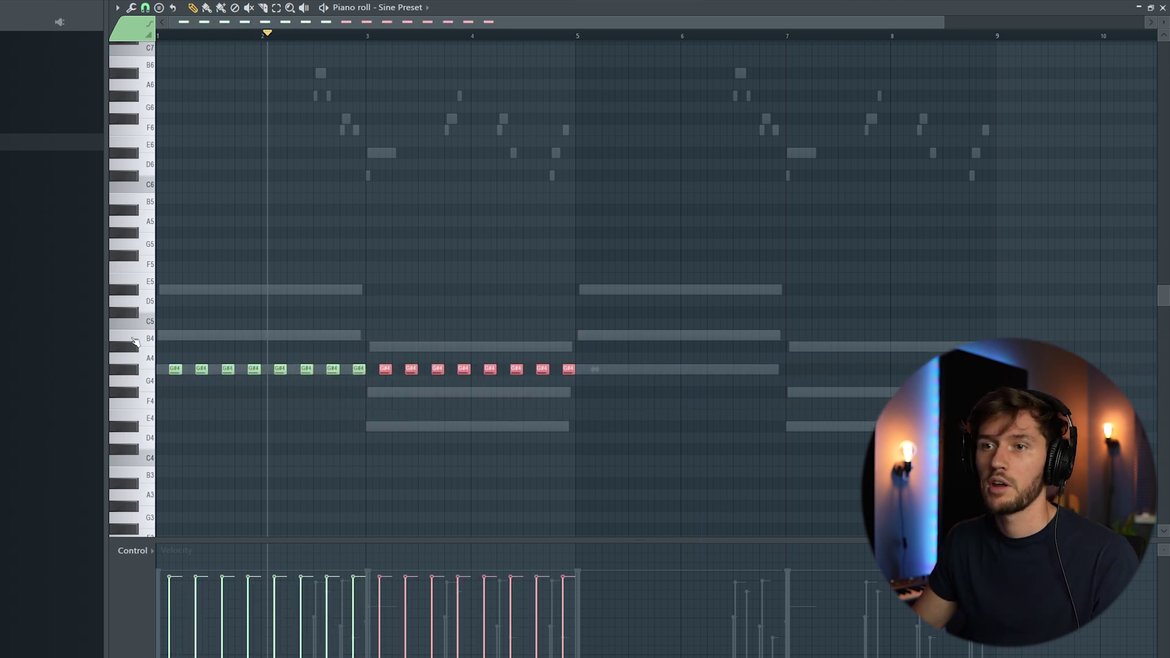
pyautogui.moveTo(179, 308); pyautogui.dragTo(176, 234)
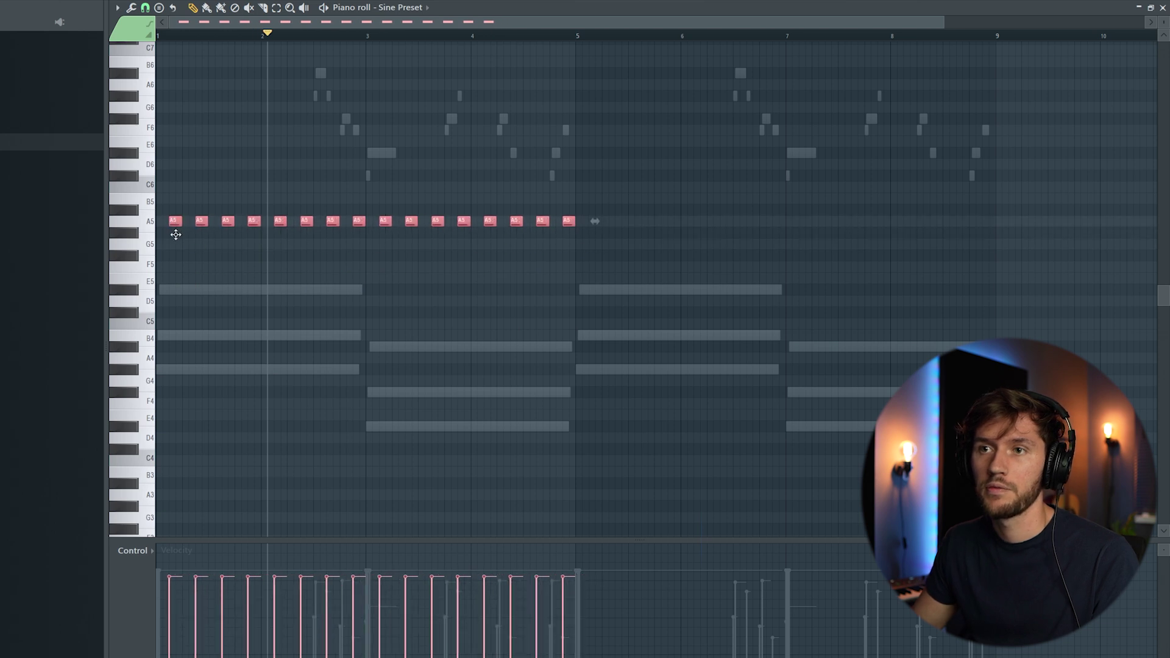
pyautogui.press('space')
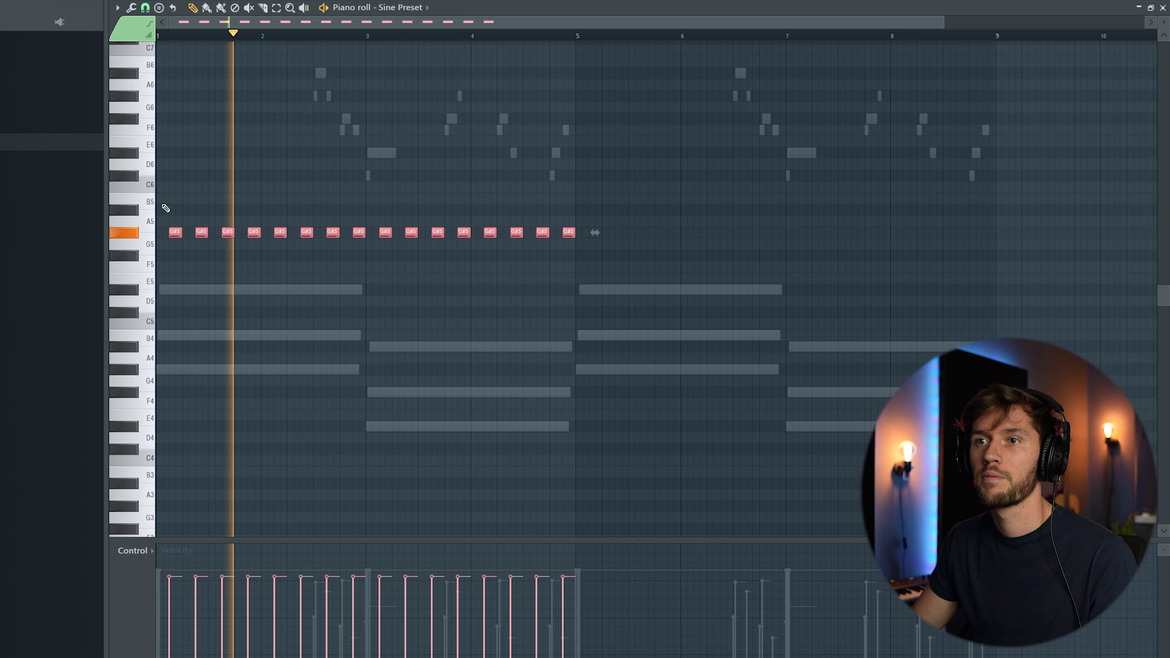
pyautogui.moveTo(434, 23); pyautogui.dragTo(647, 67)
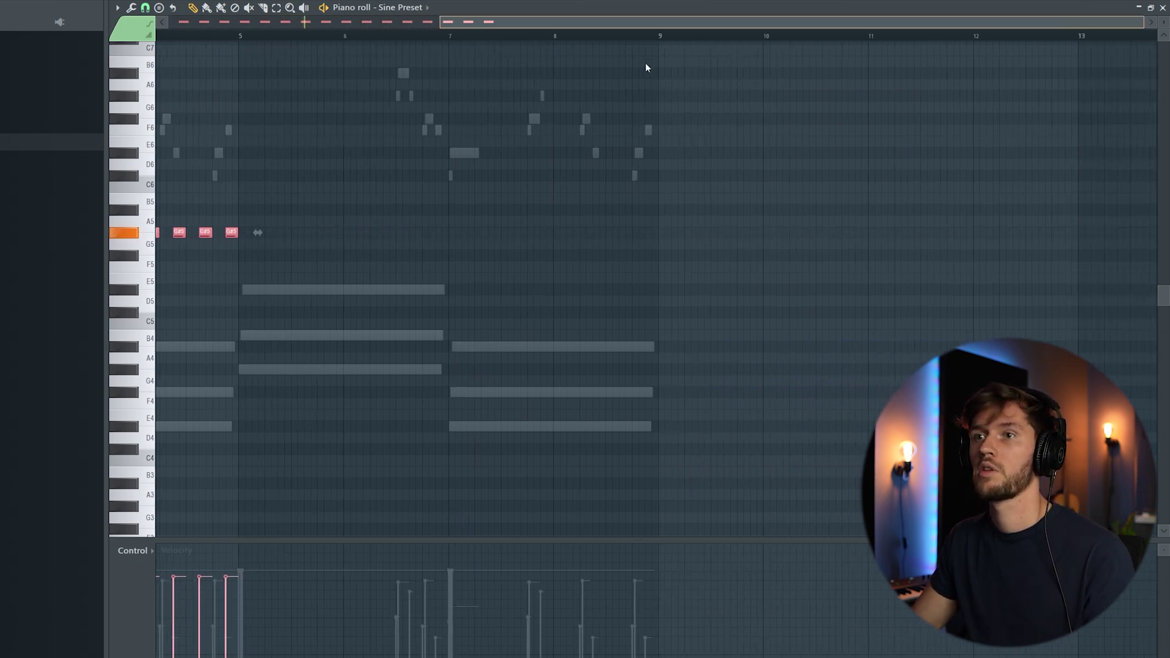
pyautogui.hotkey('ctrl', 'b')
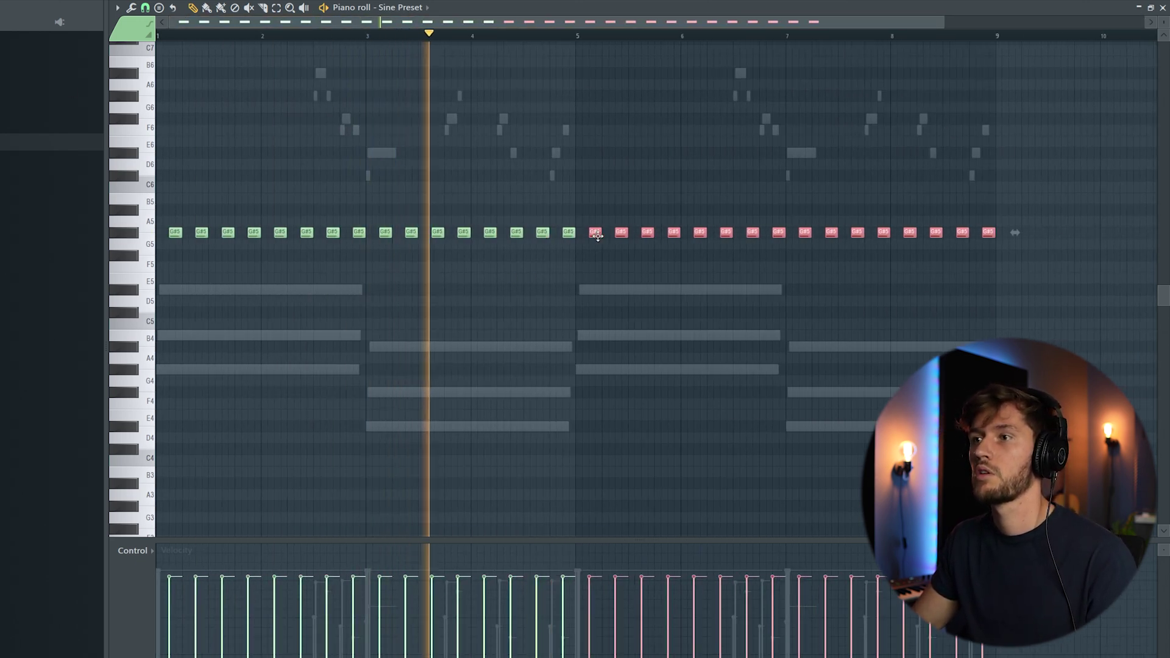
# Step: Add a Purity channel with the Slow Synth preset Sonar and give it alternating two-bar G#4 and D#4 notes over eight bars
pyautogui.press('F6')
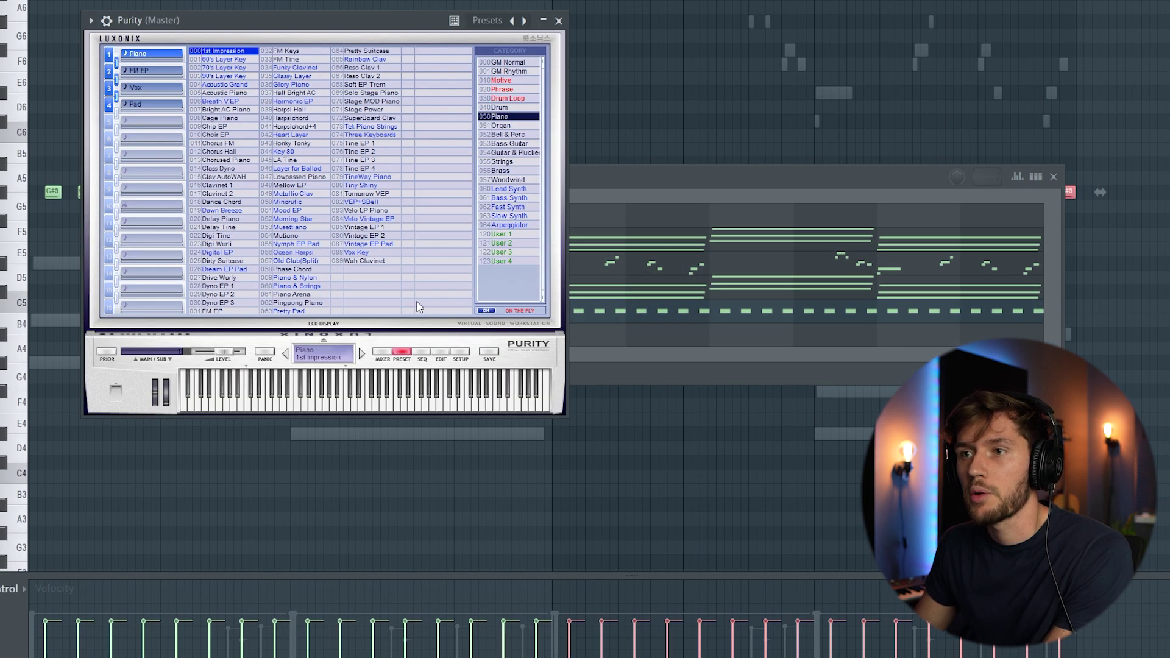
pyautogui.click(517, 217)
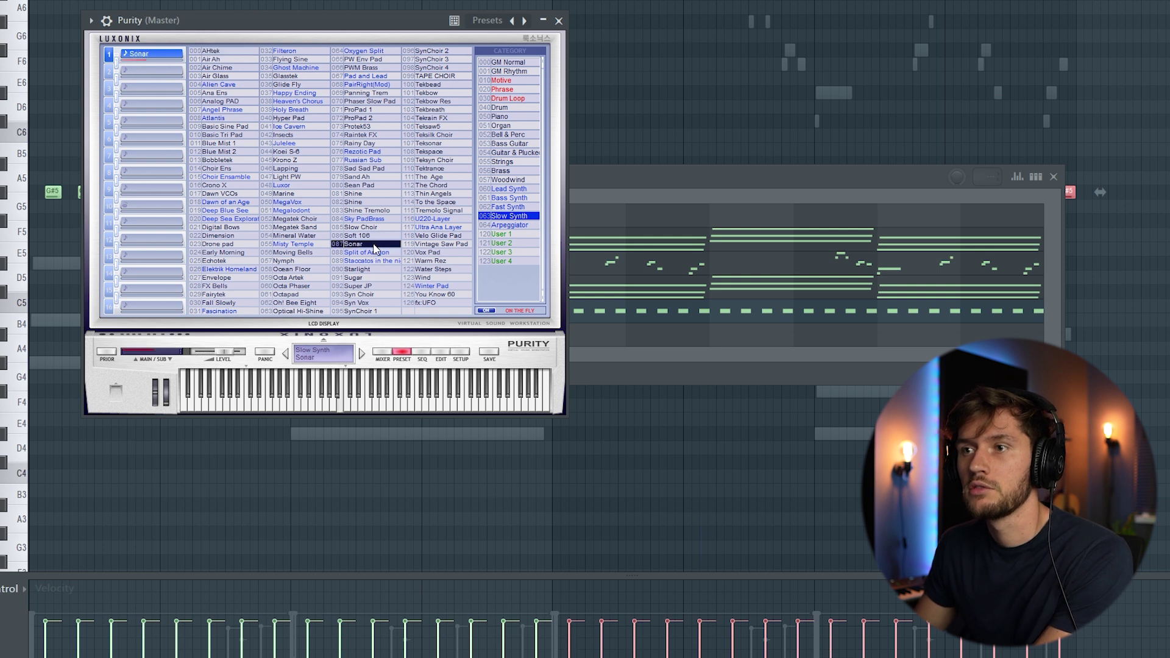
pyautogui.click(621, 183)
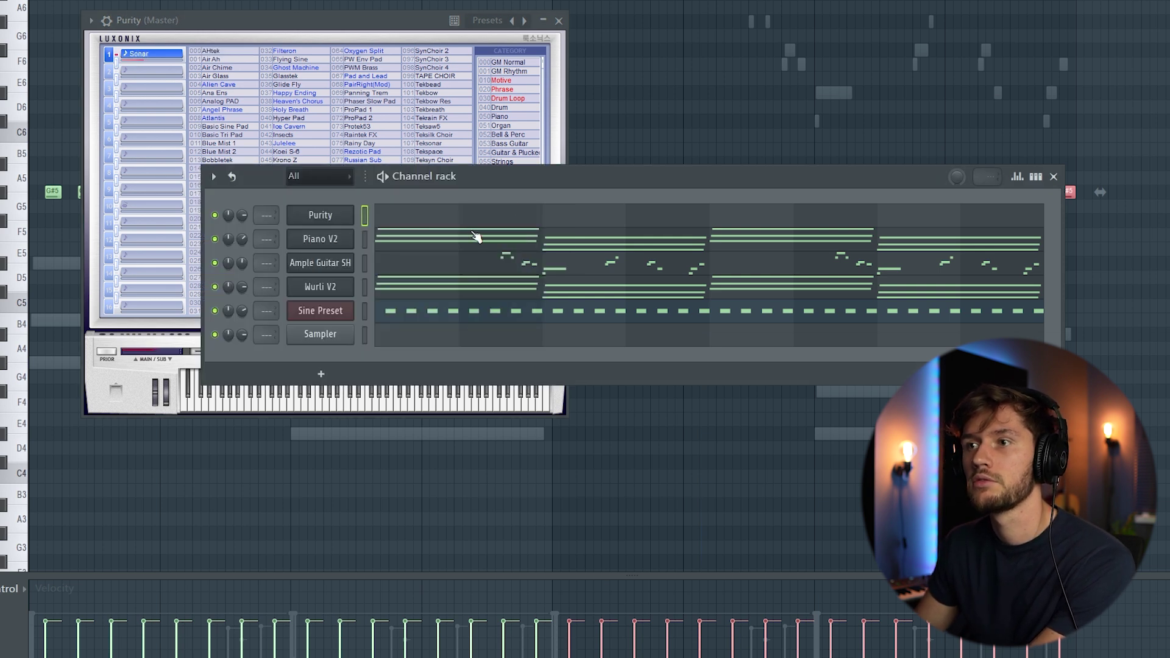
pyautogui.click(443, 217)
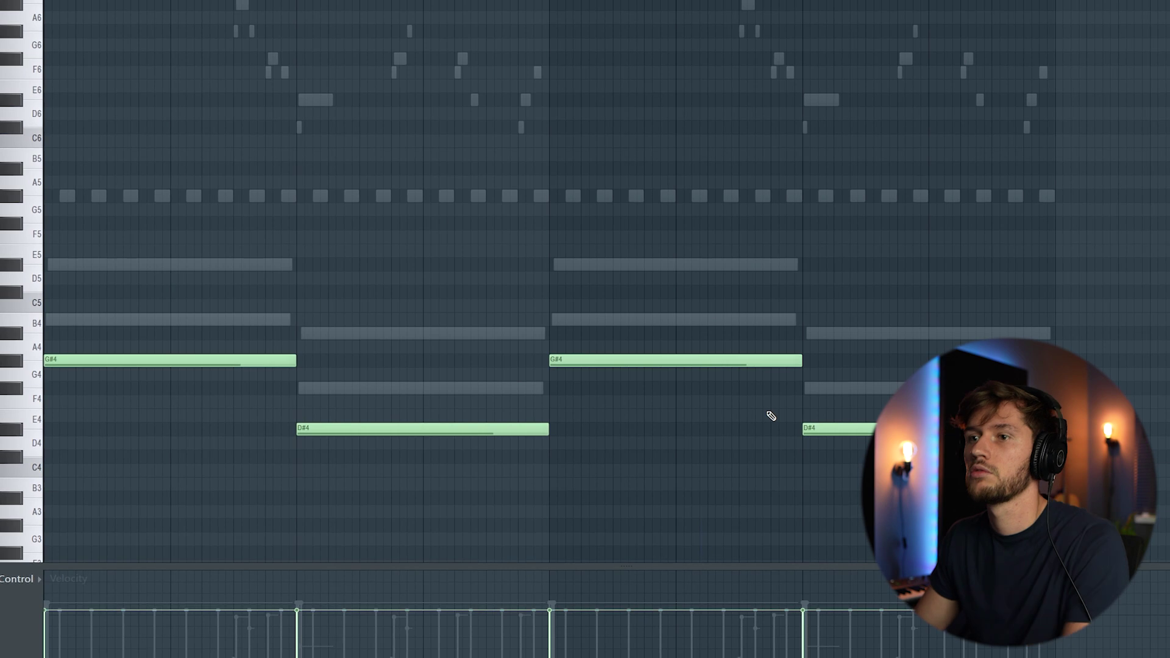
pyautogui.press('F6')
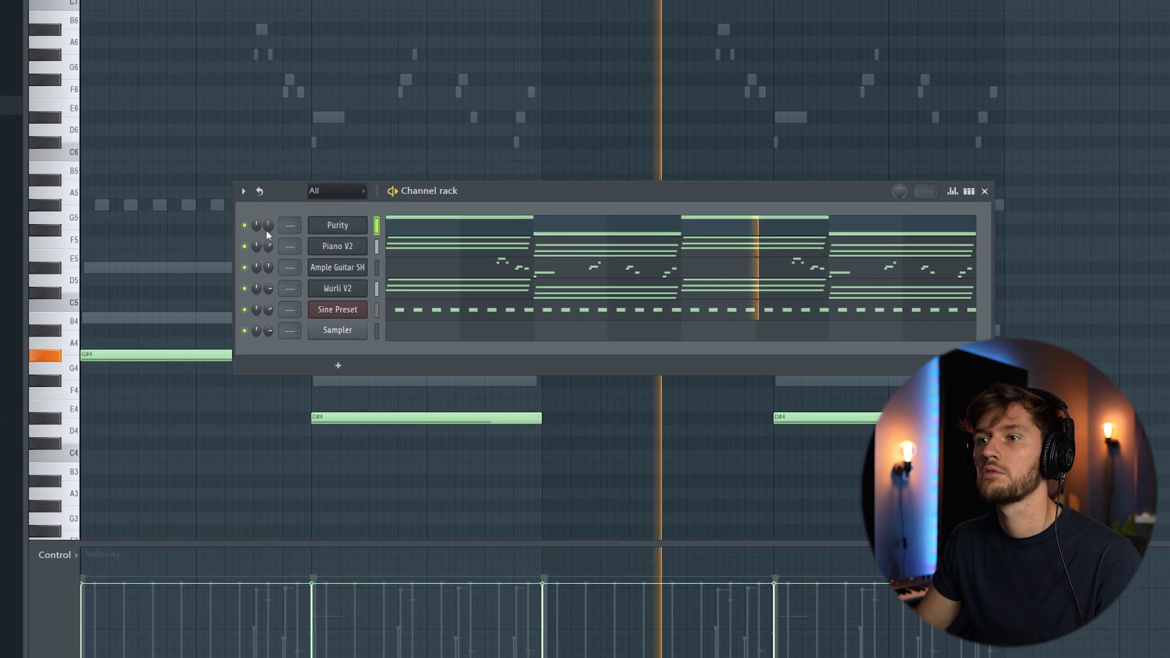
# Step: Place Pattern 1 at bar 1 on Track 3 of the playlist and an eight-bar Shakerloop clip on Track 1
pyautogui.moveTo(428, 188); pyautogui.dragTo(382, 159)
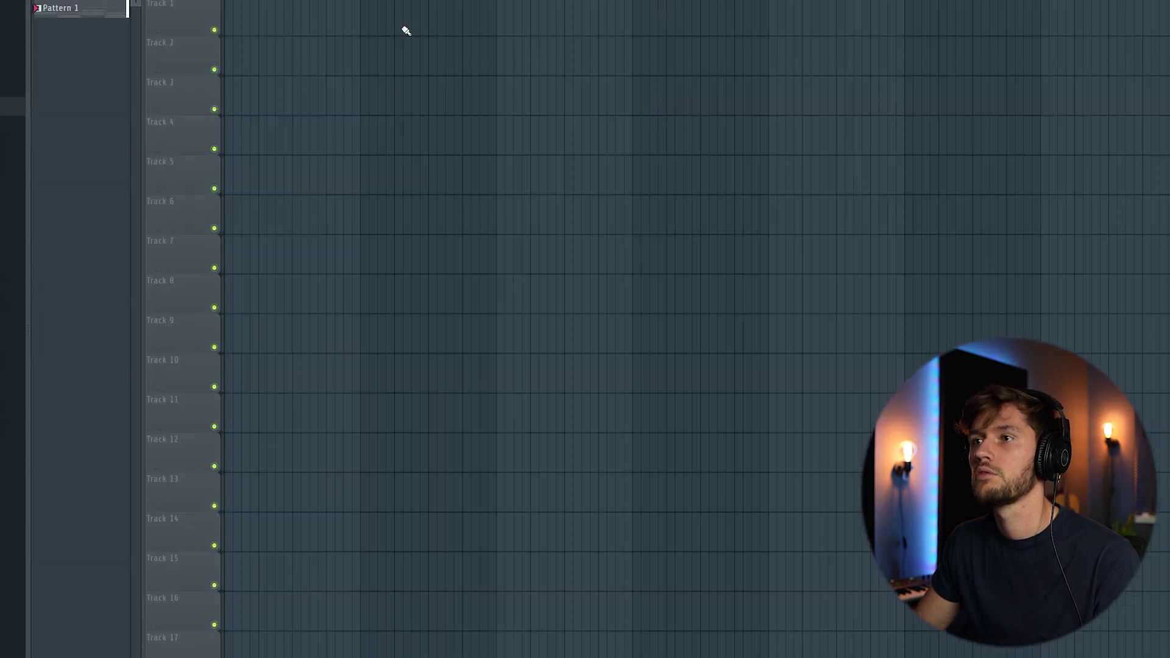
pyautogui.click(384, 147)
pyautogui.moveTo(384, 146); pyautogui.dragTo(275, 37)
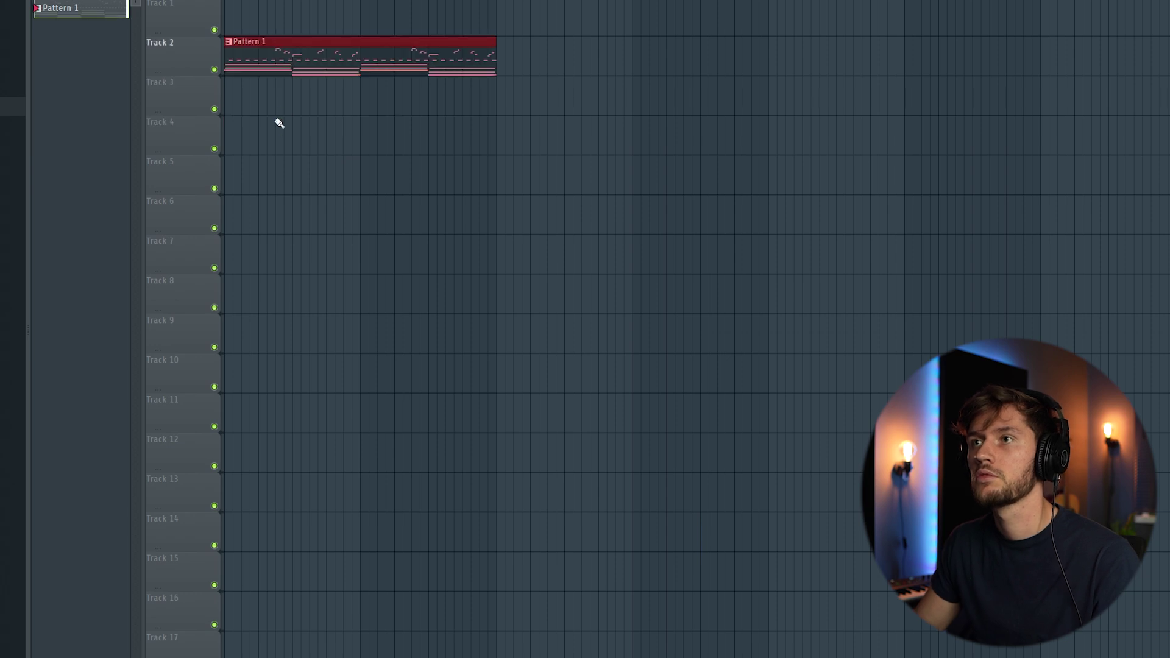
pyautogui.press('F6')
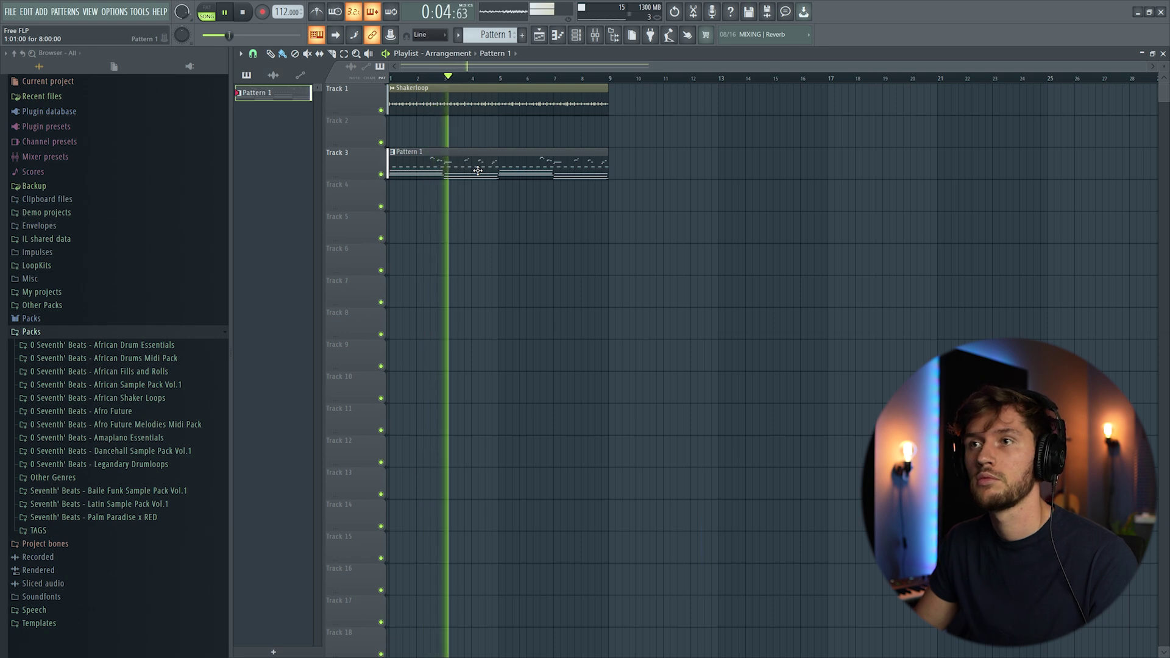
# Step: Filter the channels to Unsorted, then shorten the Sine Preset channel's G#5 notes and lower their velocity
pyautogui.press('F6')
pyautogui.click(447, 220)
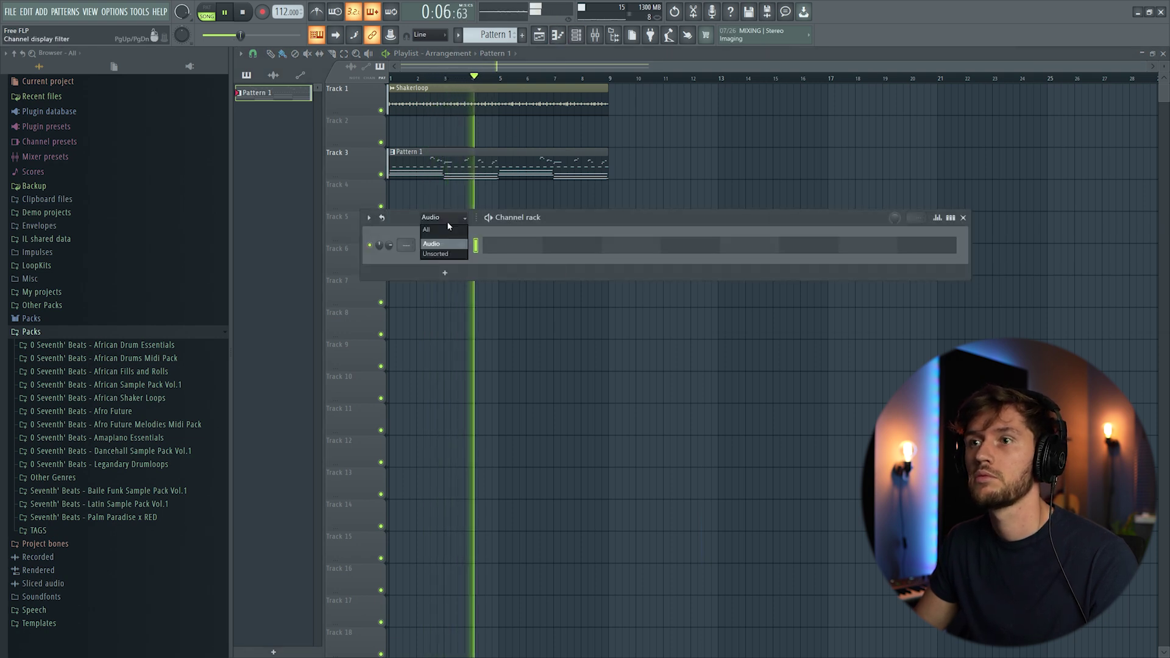
pyautogui.click(446, 254)
pyautogui.click(568, 313)
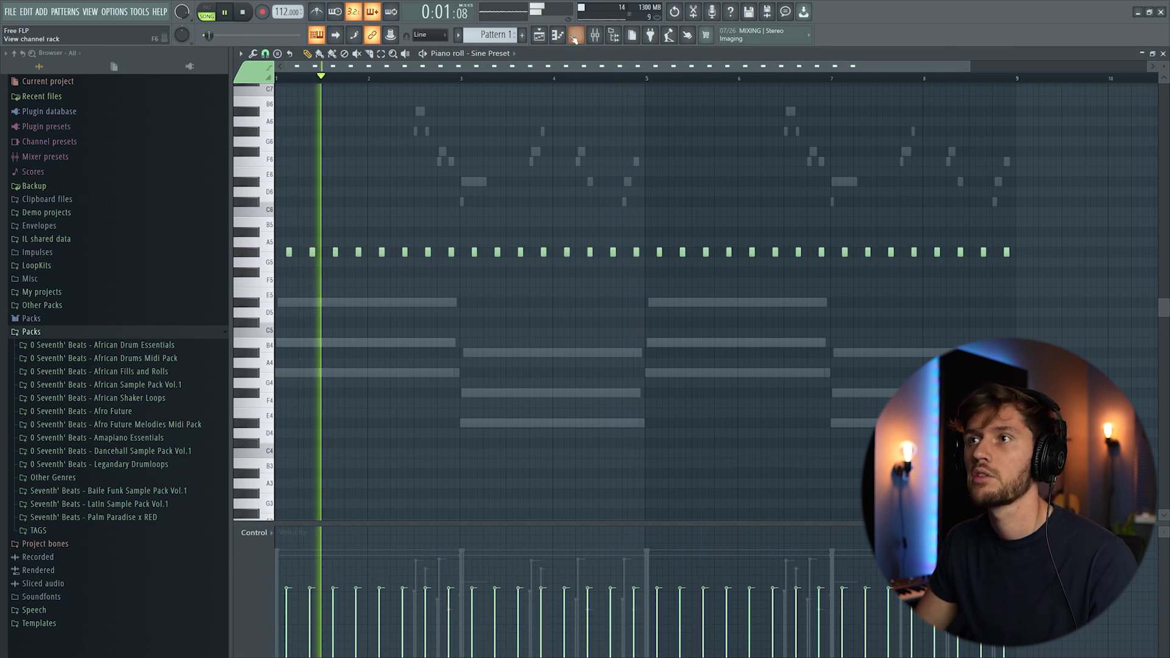
pyautogui.press('F6')
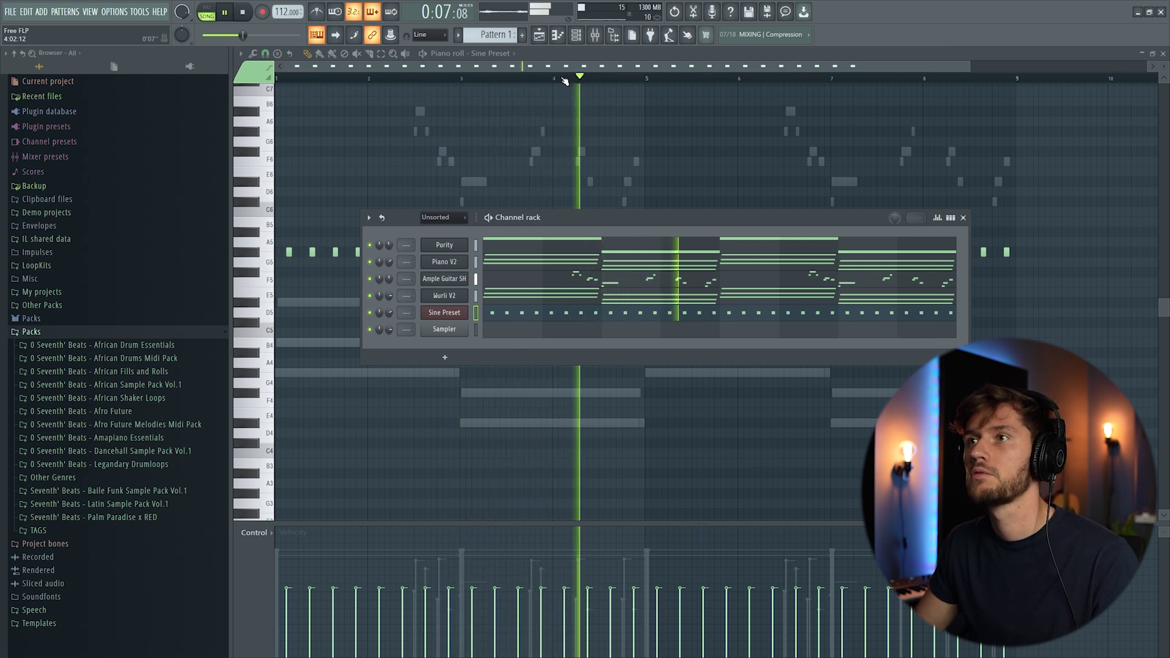
# Step: Add the Kick sample as a channel, fill all eight bars with C5 notes on every beat, and play it
pyautogui.click(575, 34)
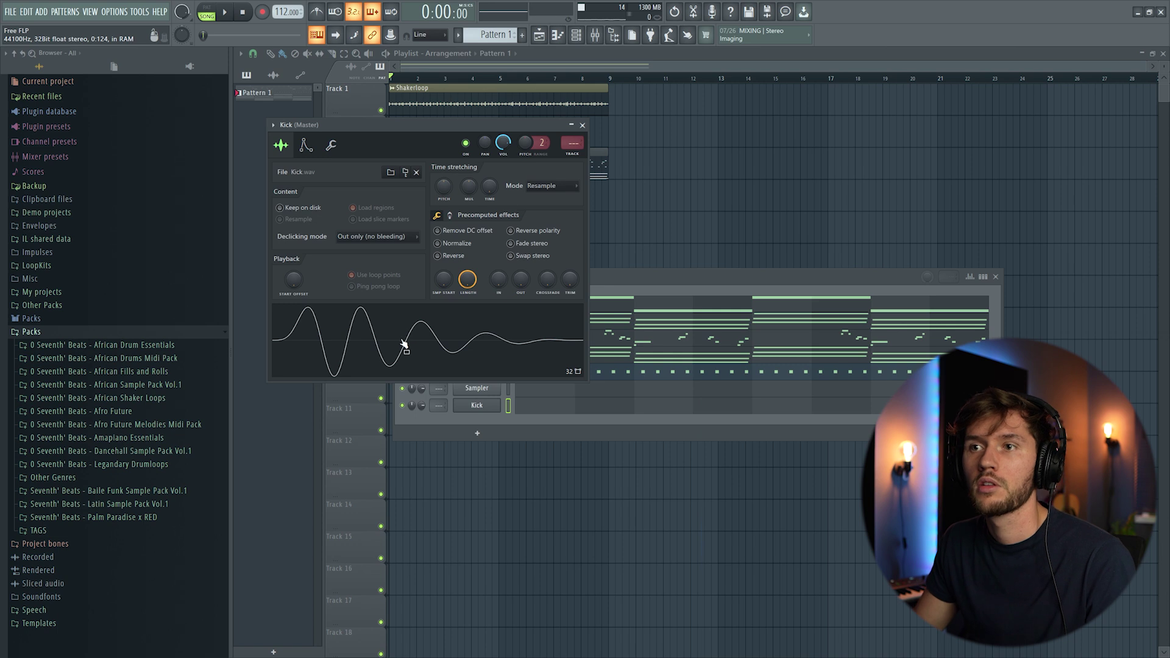
pyautogui.click(572, 409)
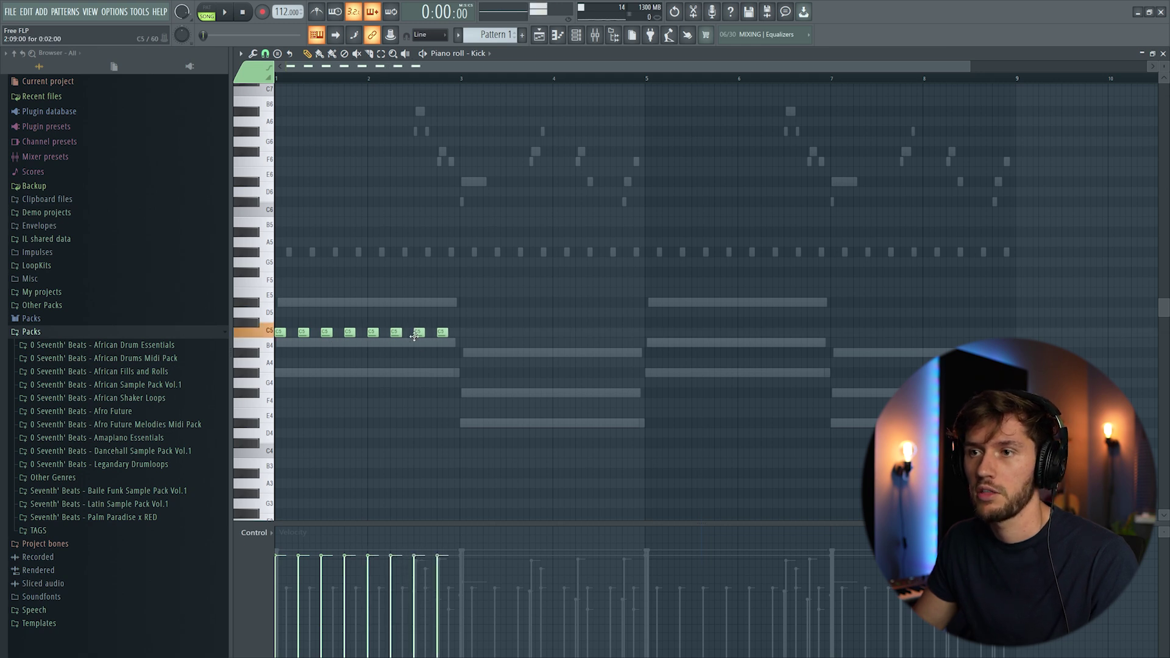
pyautogui.hotkey('ctrl', 'b')
pyautogui.hotkey('ctrl', 'b')
pyautogui.press('space')
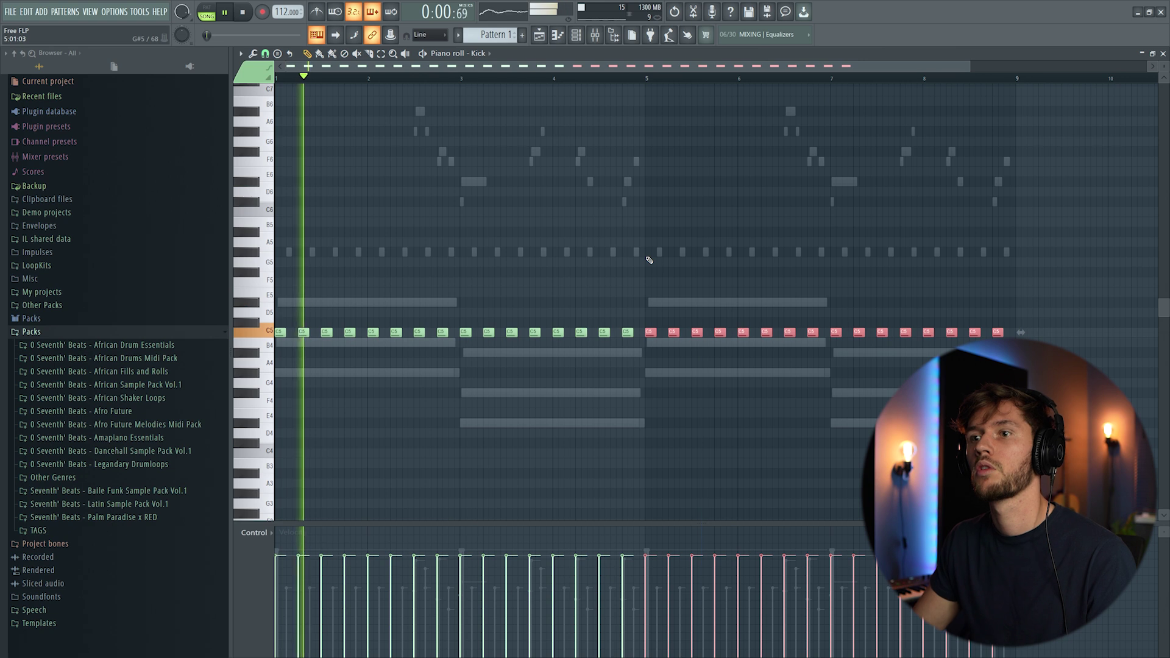
# Step: Add the SB_Kick_ (Sad) sample as a channel, reducing its Length and raising its Out fade to maximum
pyautogui.click(576, 37)
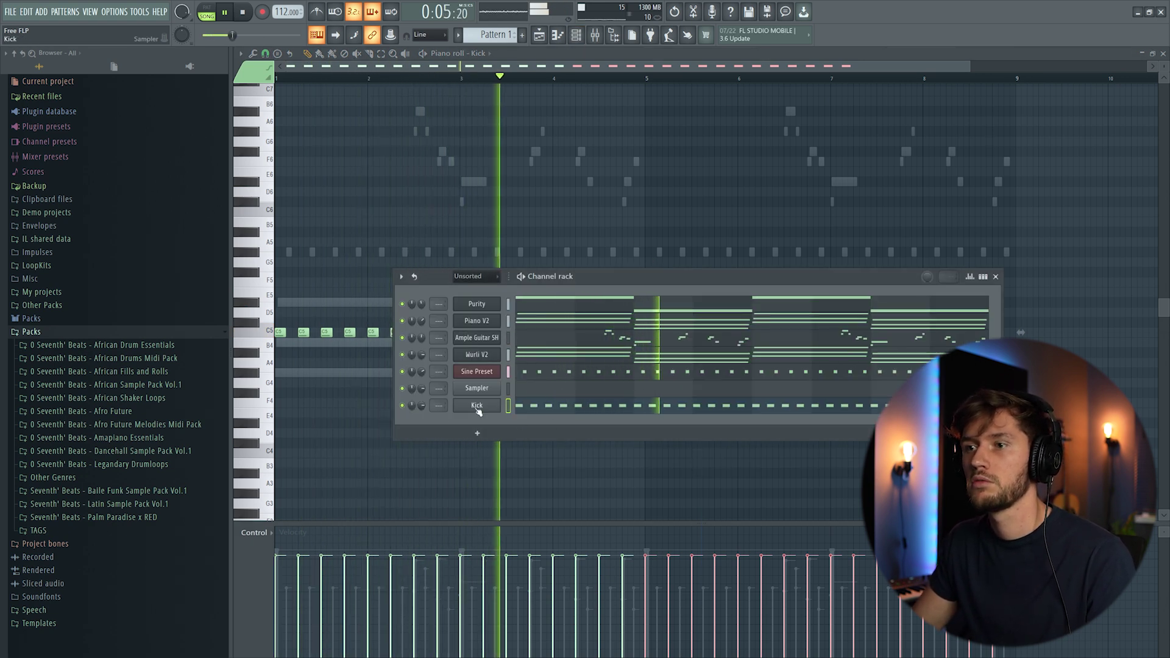
pyautogui.press('space')
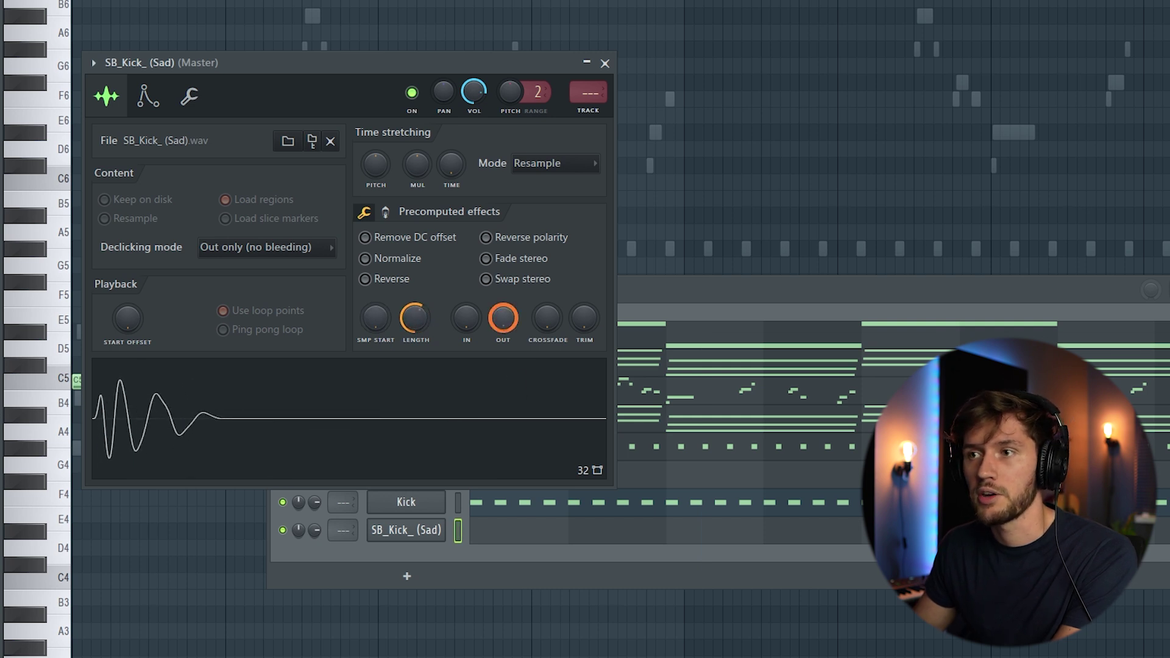
pyautogui.click(334, 427)
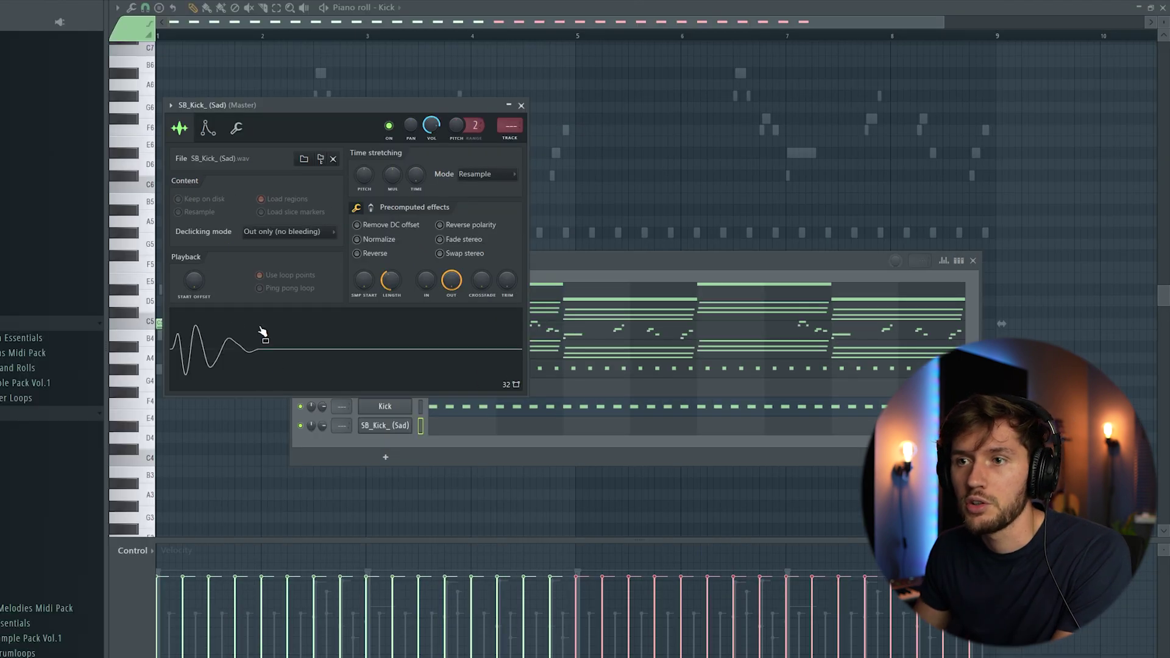
# Step: Copy the Kick channel's notes to the SB_Kick_ (Sad) channel and transpose them down to G#4 during playback
pyautogui.click(648, 261)
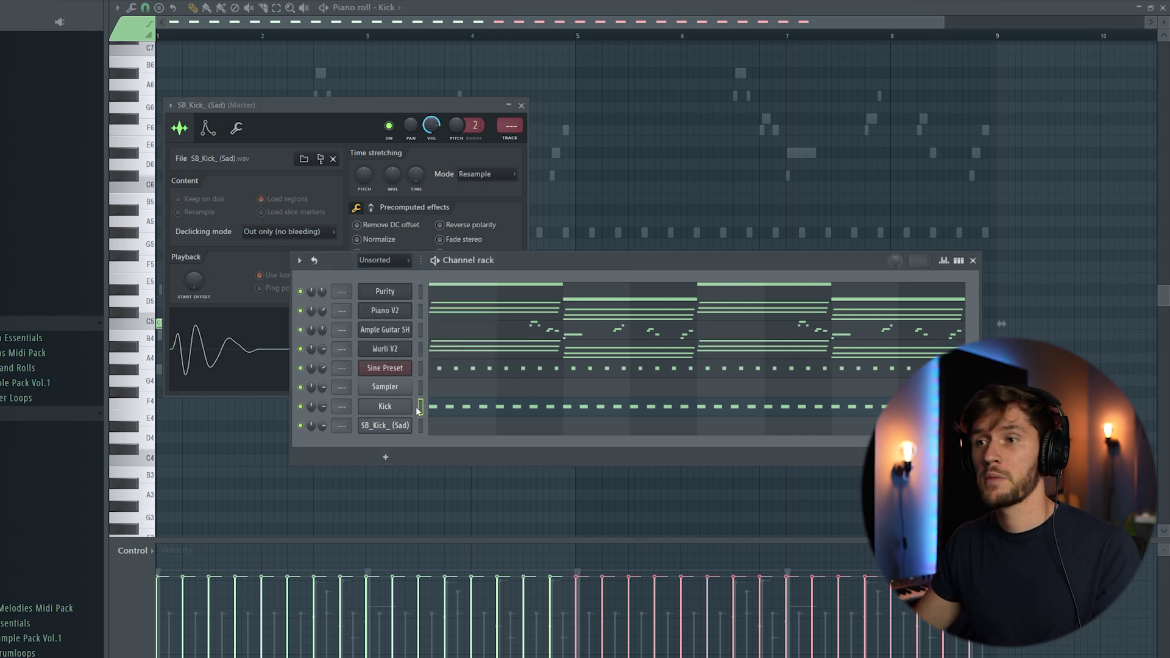
pyautogui.press('space')
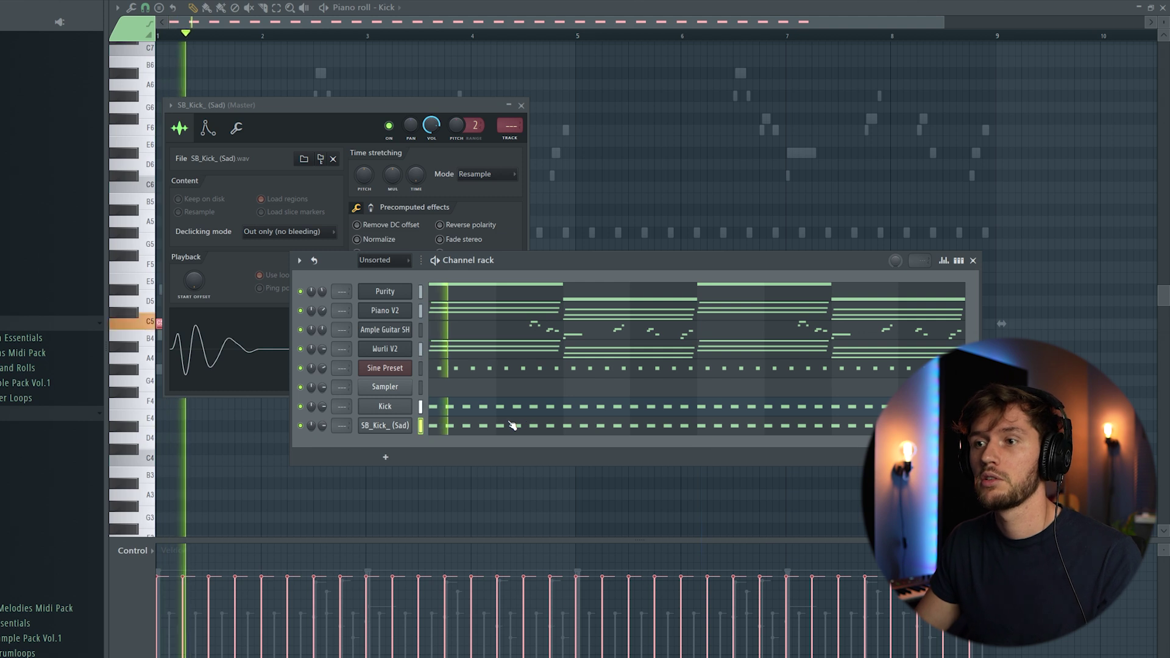
pyautogui.click(479, 426)
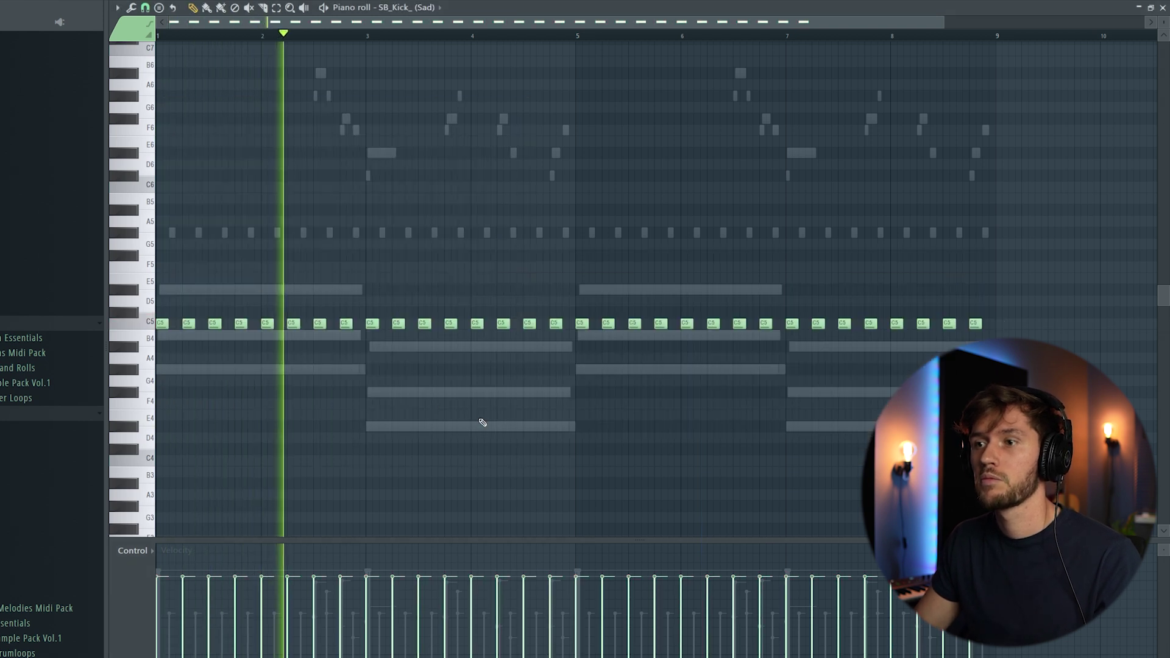
pyautogui.moveTo(159, 320); pyautogui.dragTo(149, 367)
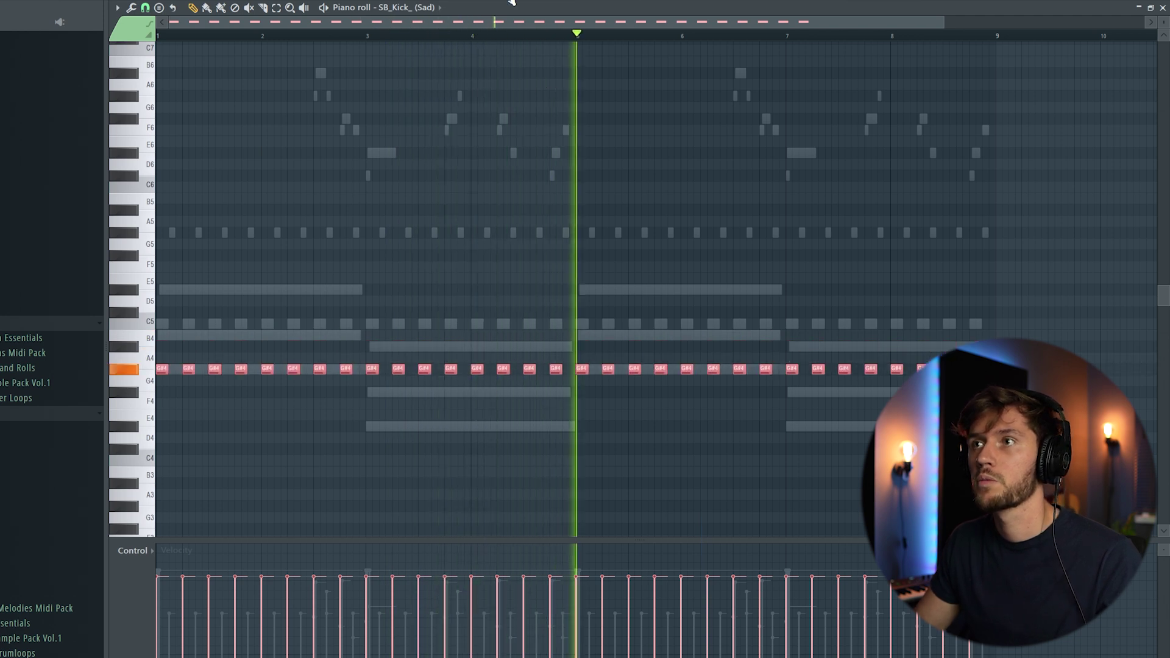
# Step: Route the Kick and SB_Kick_ (Sad) channels to mixer tracks 1 and 2
pyautogui.press('F6')
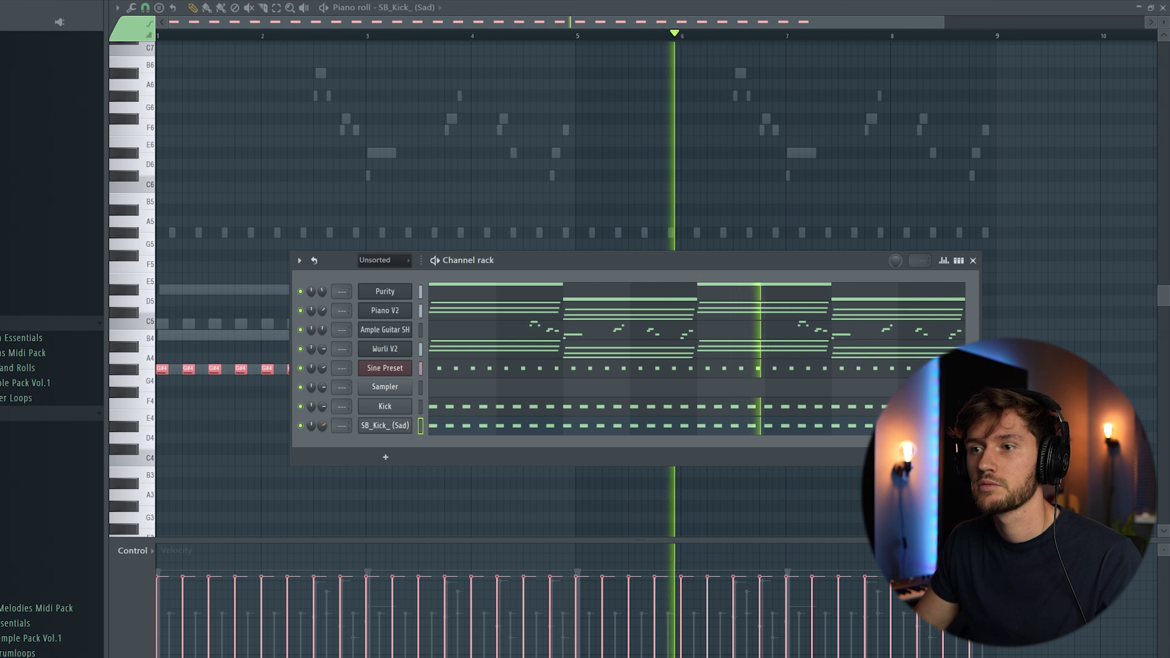
pyautogui.click(394, 426)
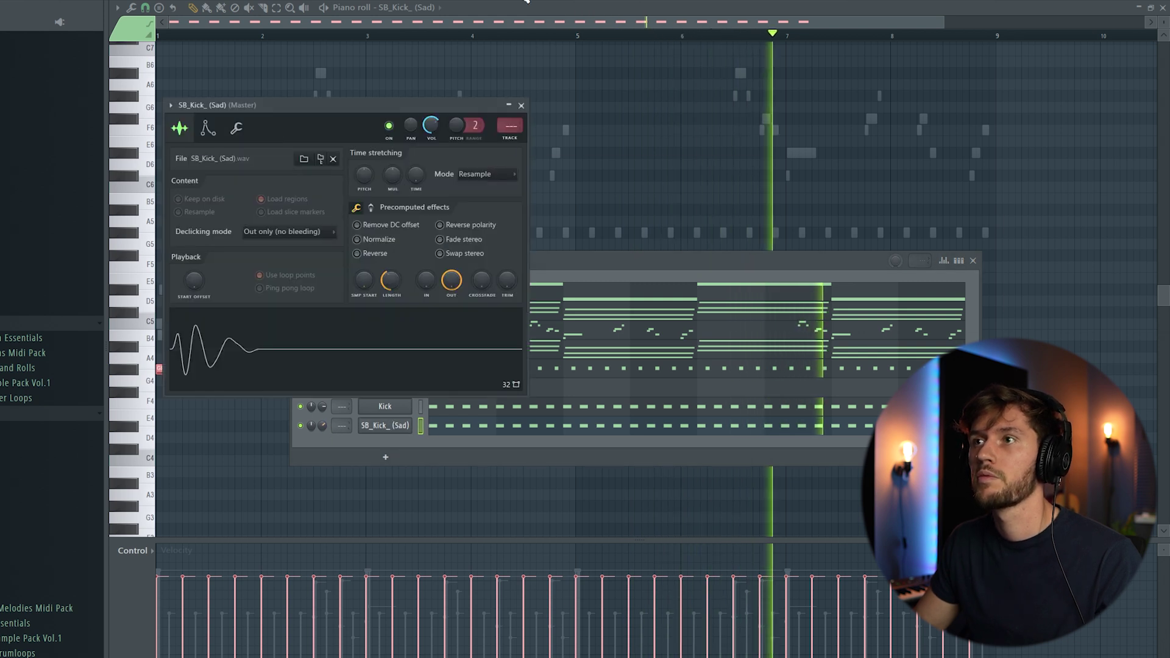
pyautogui.press('F9')
pyautogui.press('F6')
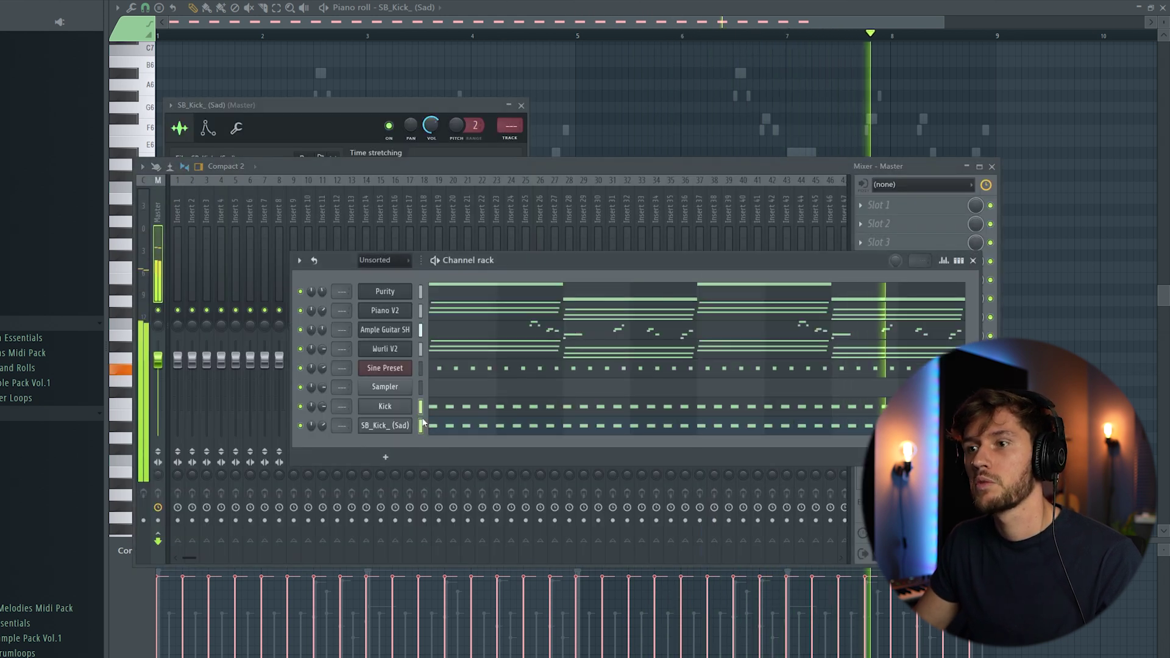
pyautogui.rightClick(185, 223)
pyautogui.moveTo(254, 304)
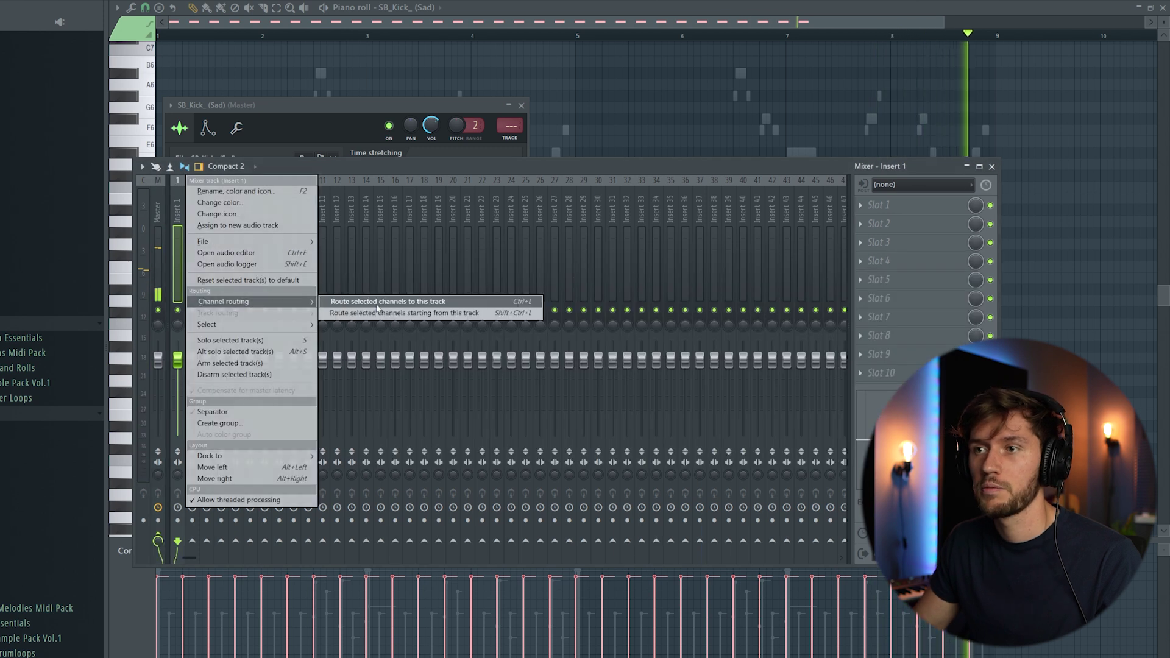
pyautogui.click(378, 313)
pyautogui.click(195, 226)
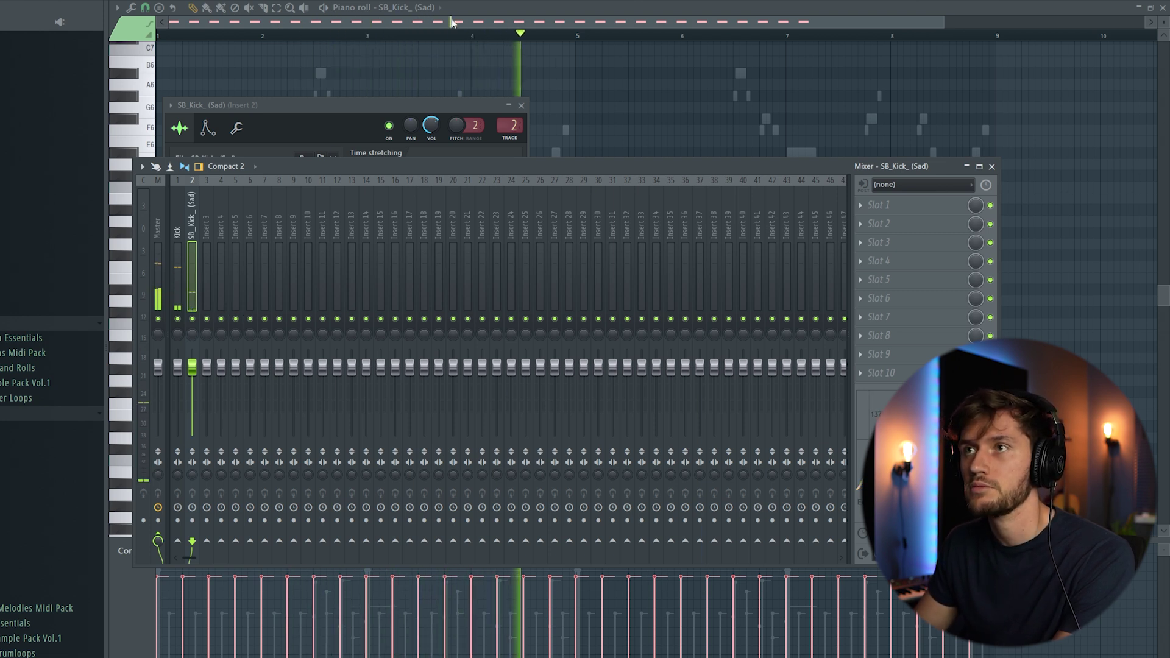
# Step: Add the Bongo, Conga and Perc samples as channels and audition each one
pyautogui.press('F6')
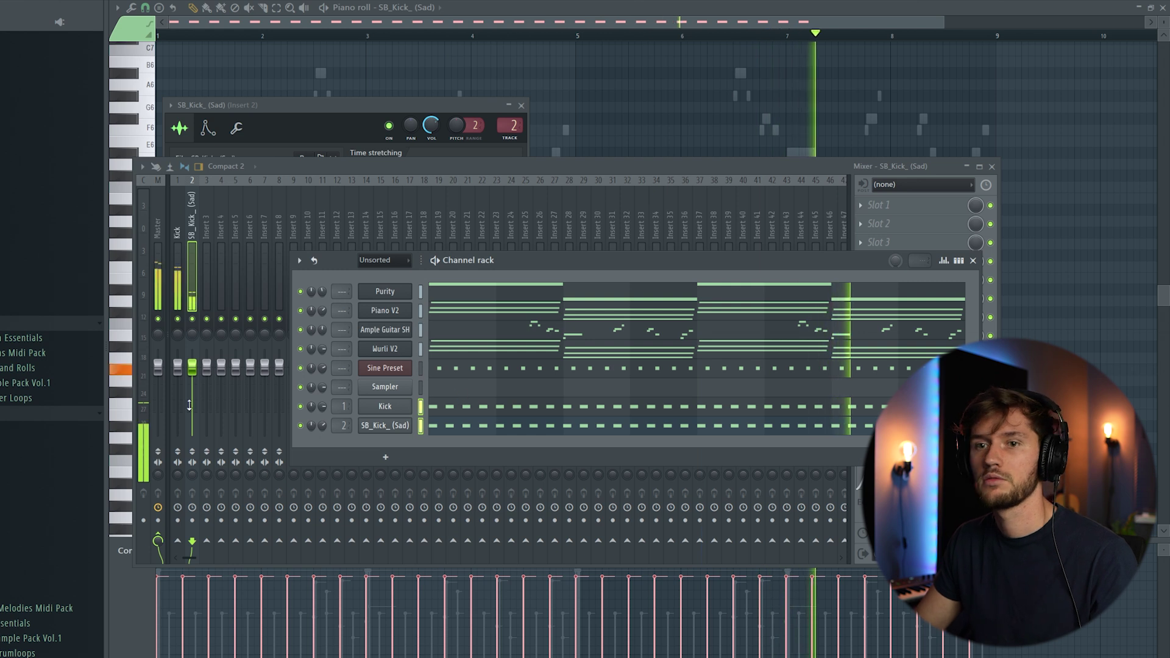
pyautogui.click(1, 415)
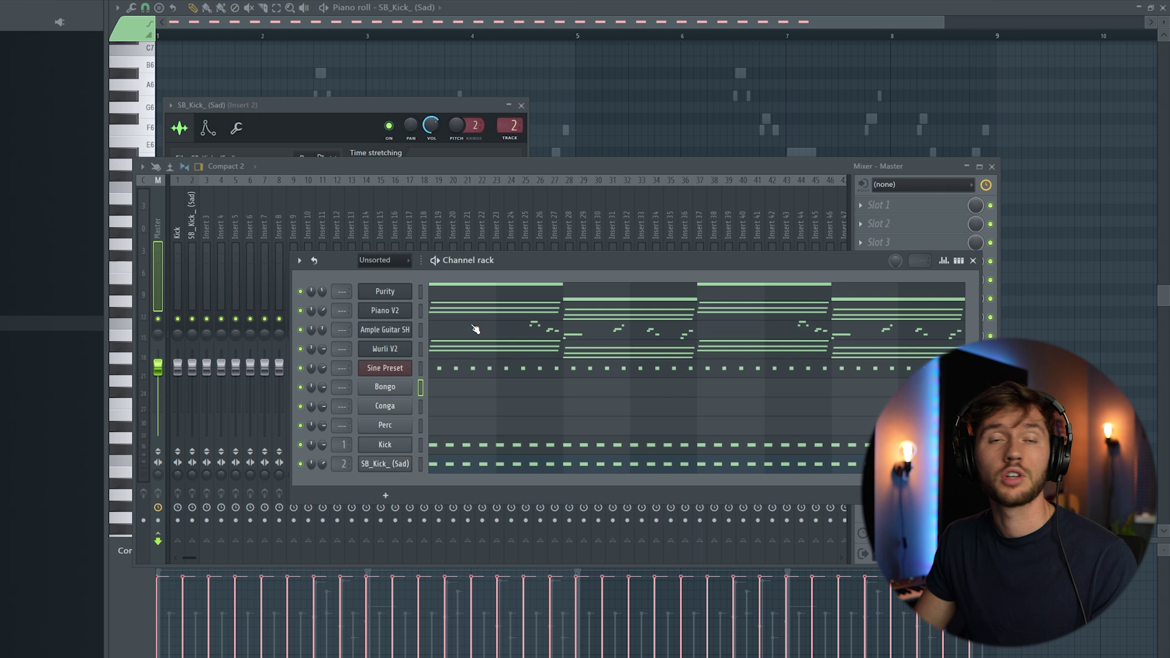
pyautogui.click(401, 393)
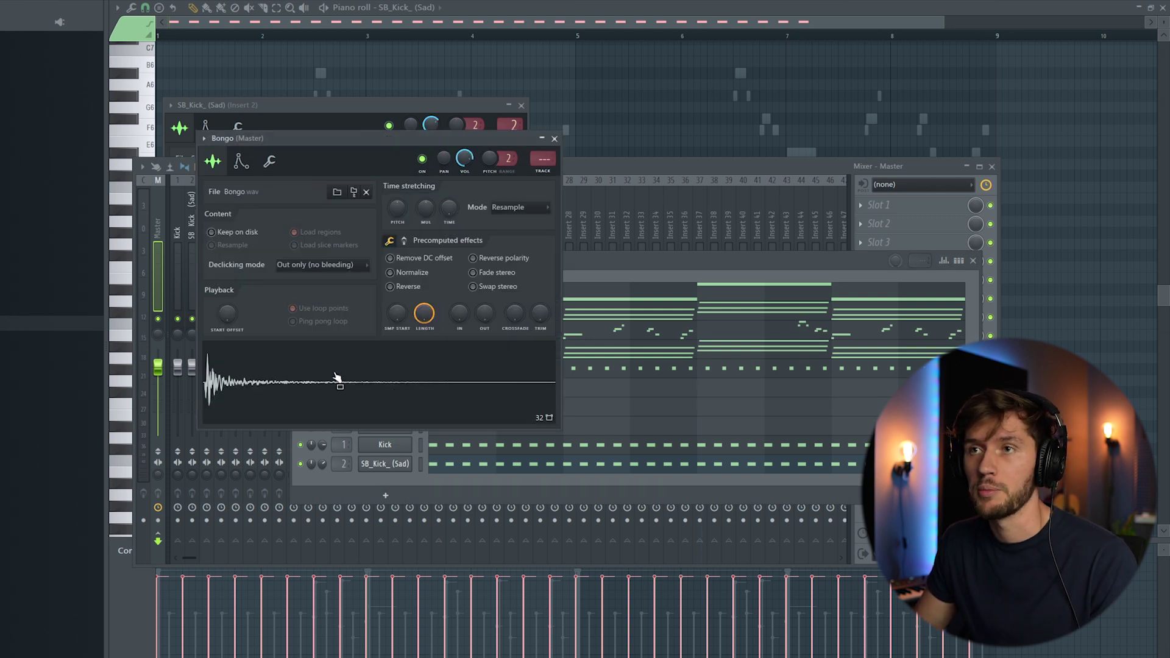
pyautogui.click(582, 295)
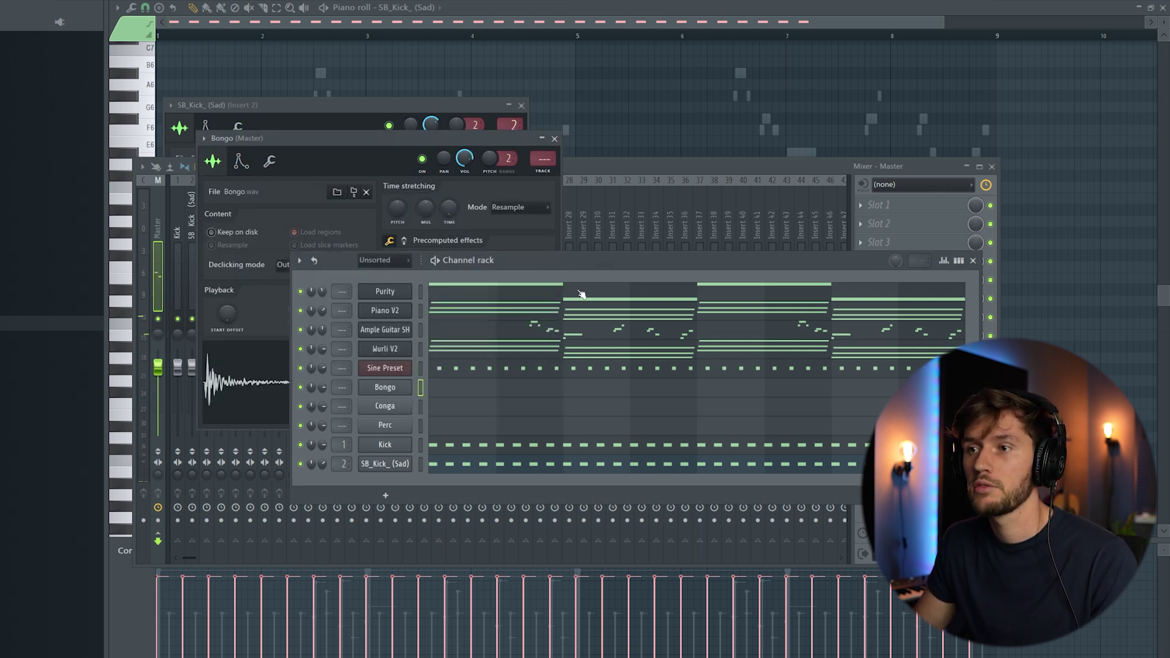
pyautogui.click(386, 405)
pyautogui.click(608, 270)
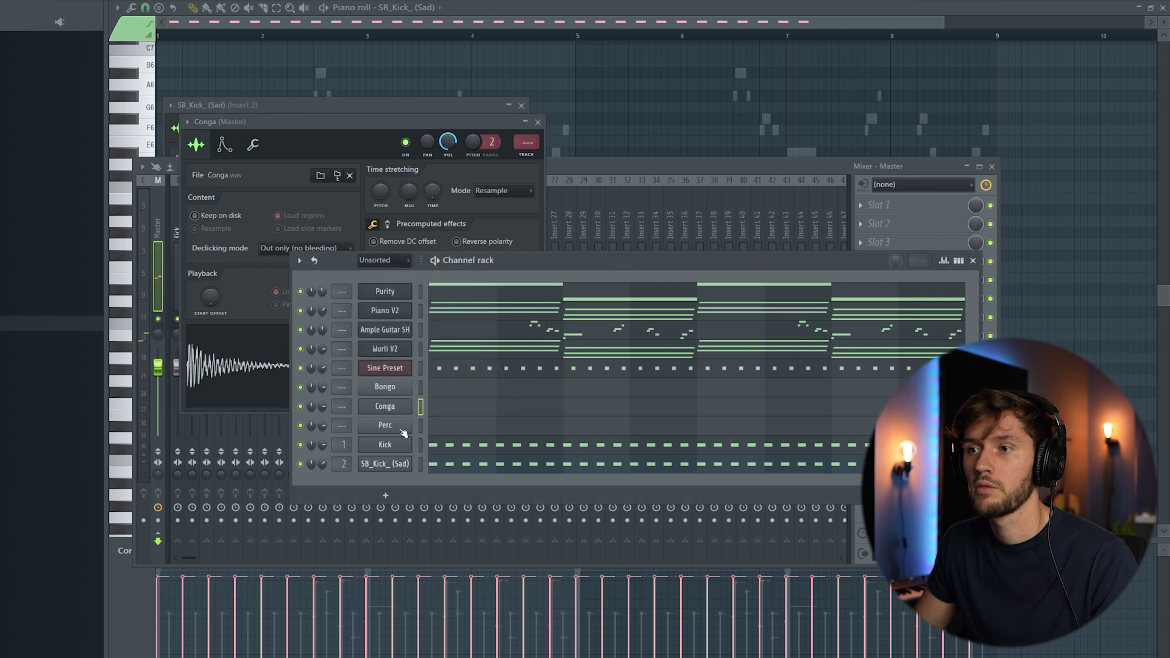
pyautogui.click(391, 375)
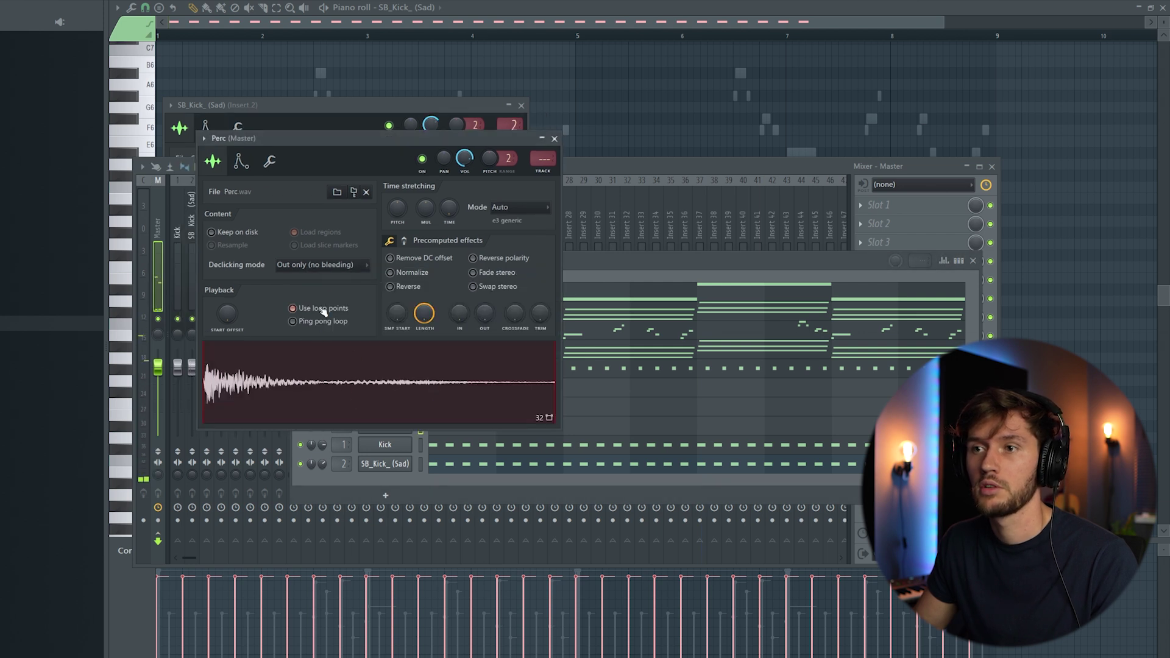
pyautogui.click(580, 272)
# Step: Place a Bongo C5 note on the eighth step of bar 1 and repeat it in all eight bars, checking its timing in playback
pyautogui.click(455, 391)
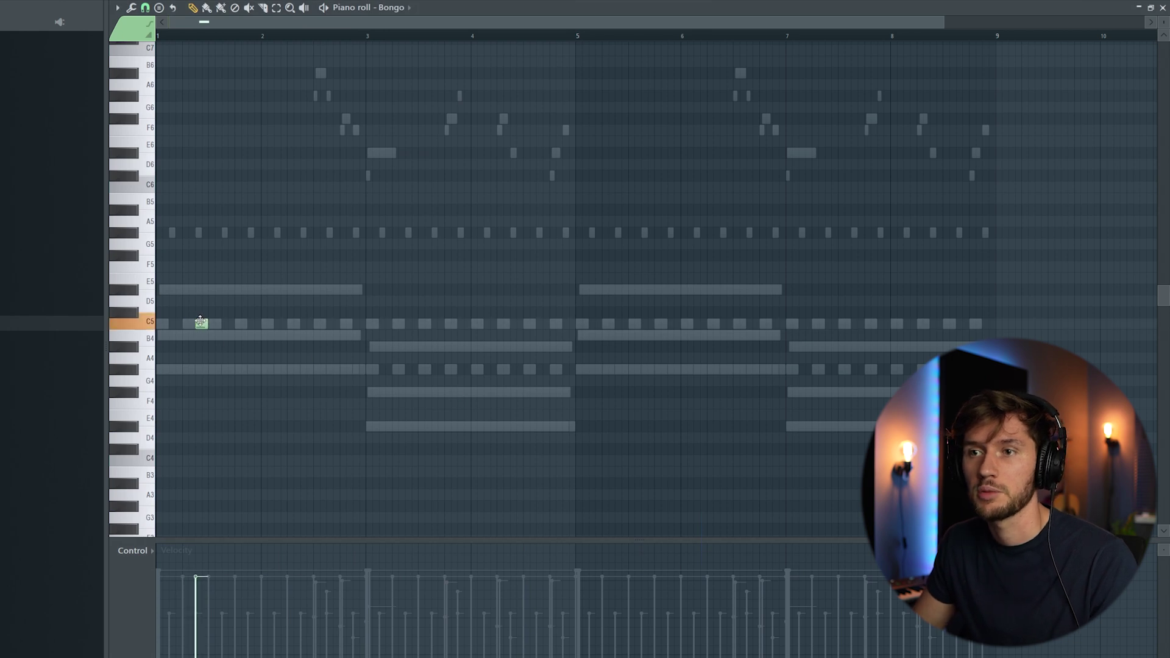
pyautogui.press('space')
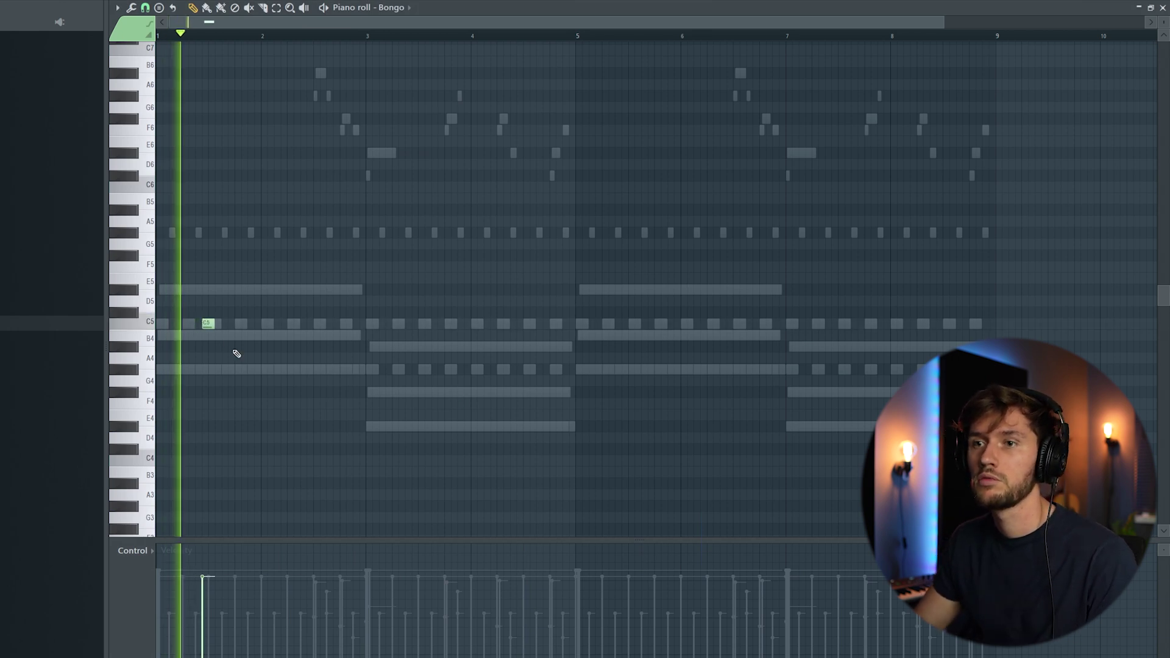
pyautogui.press('space')
pyautogui.press('space')
pyautogui.click(313, 323)
pyautogui.hotkey('ctrl', 'a')
pyautogui.hotkey('ctrl', 'b')
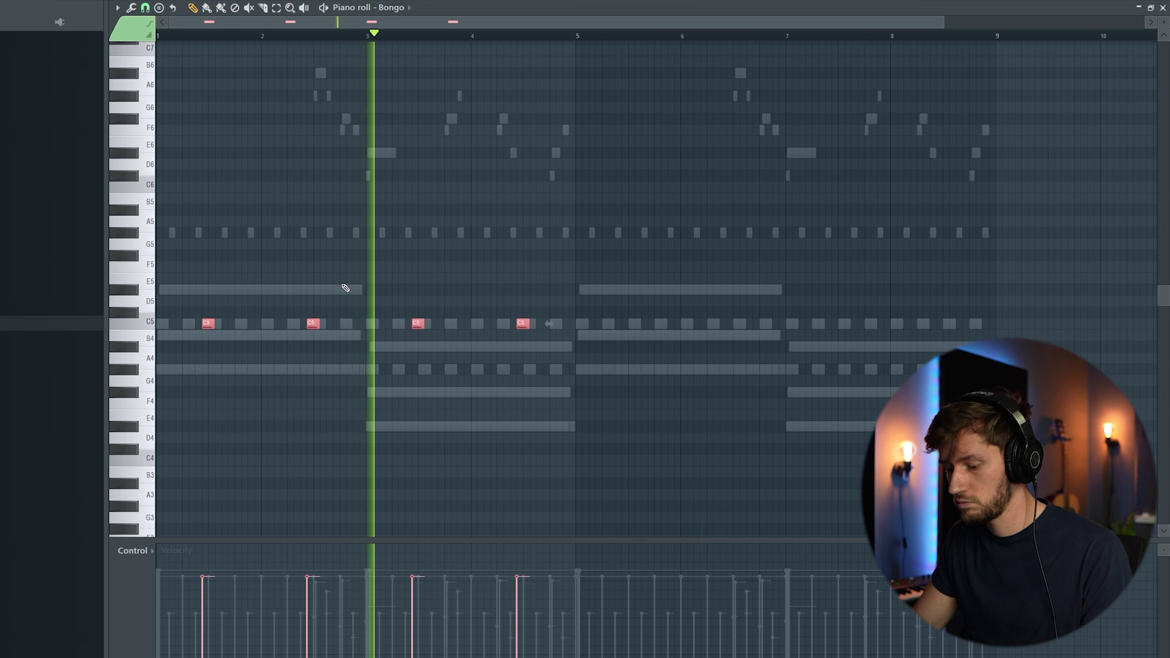
pyautogui.moveTo(386, 25)
pyautogui.mouseDown()
pyautogui.moveTo(672, 37)
pyautogui.moveTo(378, 37)
pyautogui.mouseUp()
pyautogui.hotkey('ctrl', 'b')
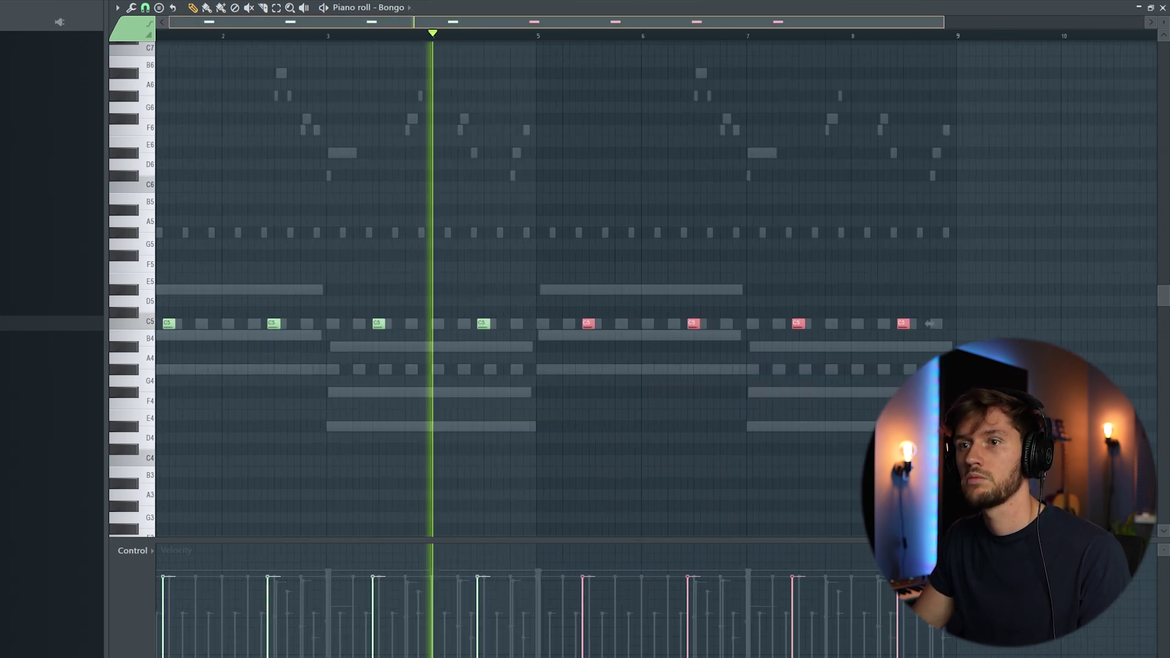
pyautogui.hotkey('ctrl', 'a')
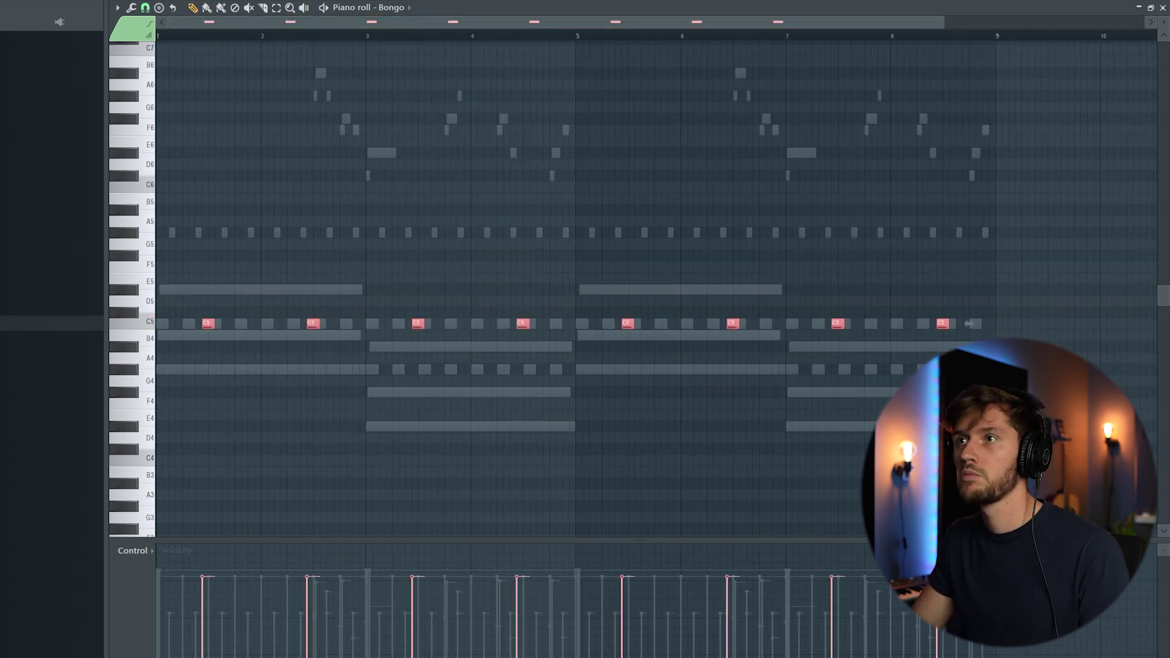
# Step: Copy the Bongo notes to the Conga channel and shift them three steps later
pyautogui.press('F6')
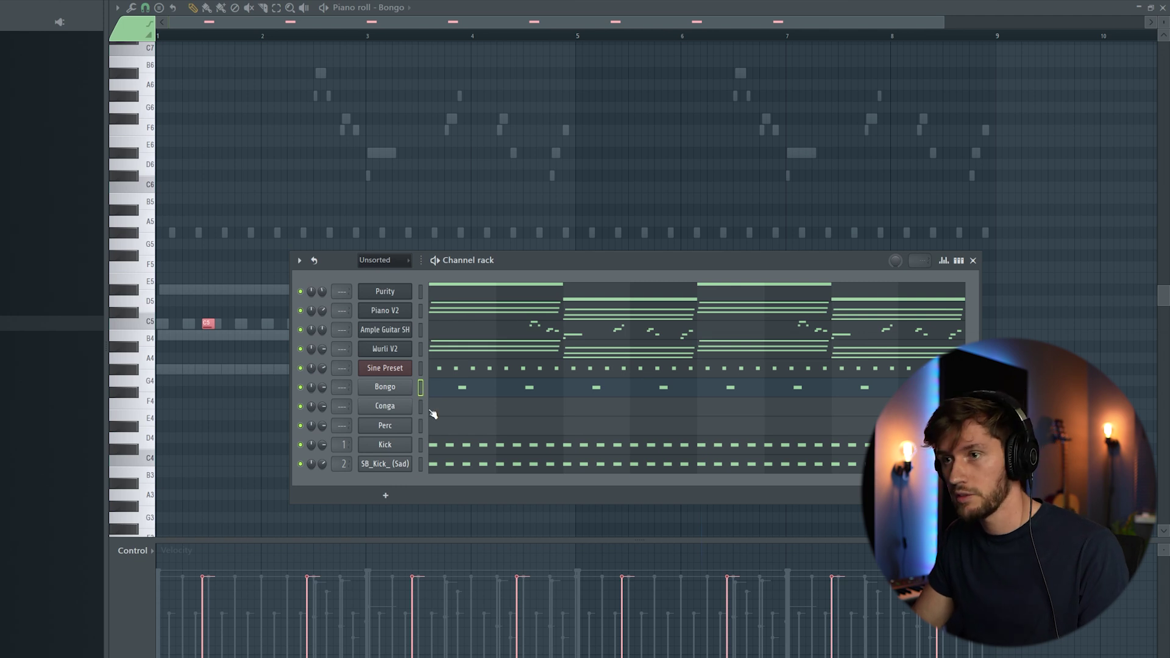
pyautogui.click(479, 410)
pyautogui.hotkey('ctrl', 'a')
pyautogui.moveTo(207, 324); pyautogui.dragTo(226, 324)
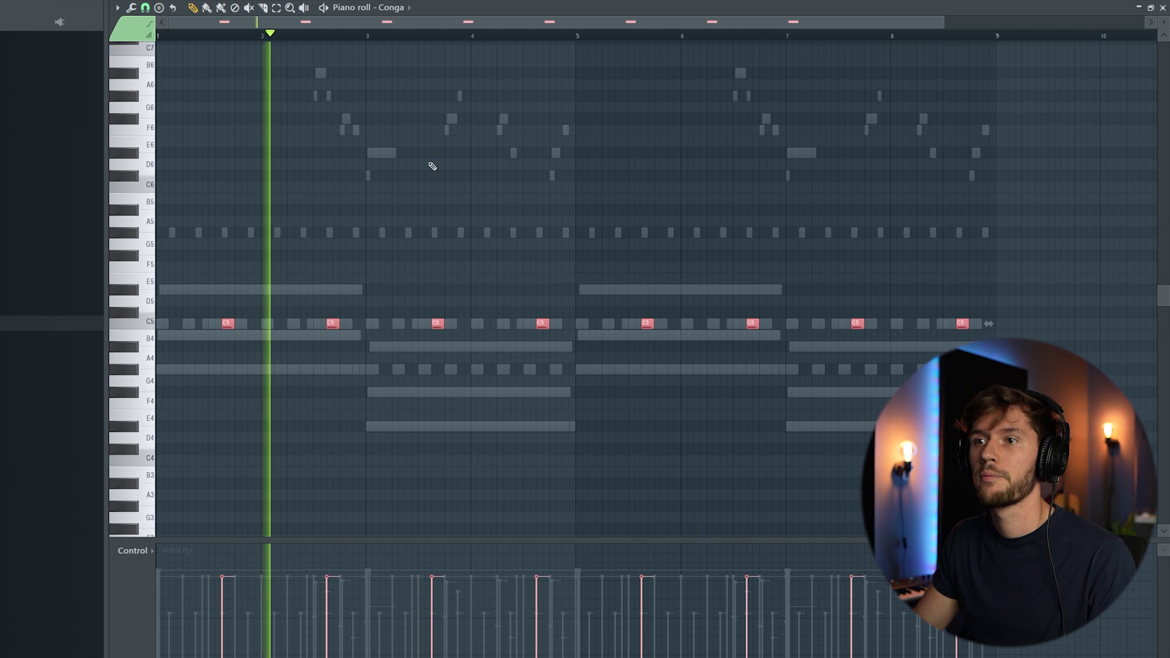
# Step: Paste the copied percussion notes into the Perc channel and shift them two steps later than the Conga notes
pyautogui.press('F6')
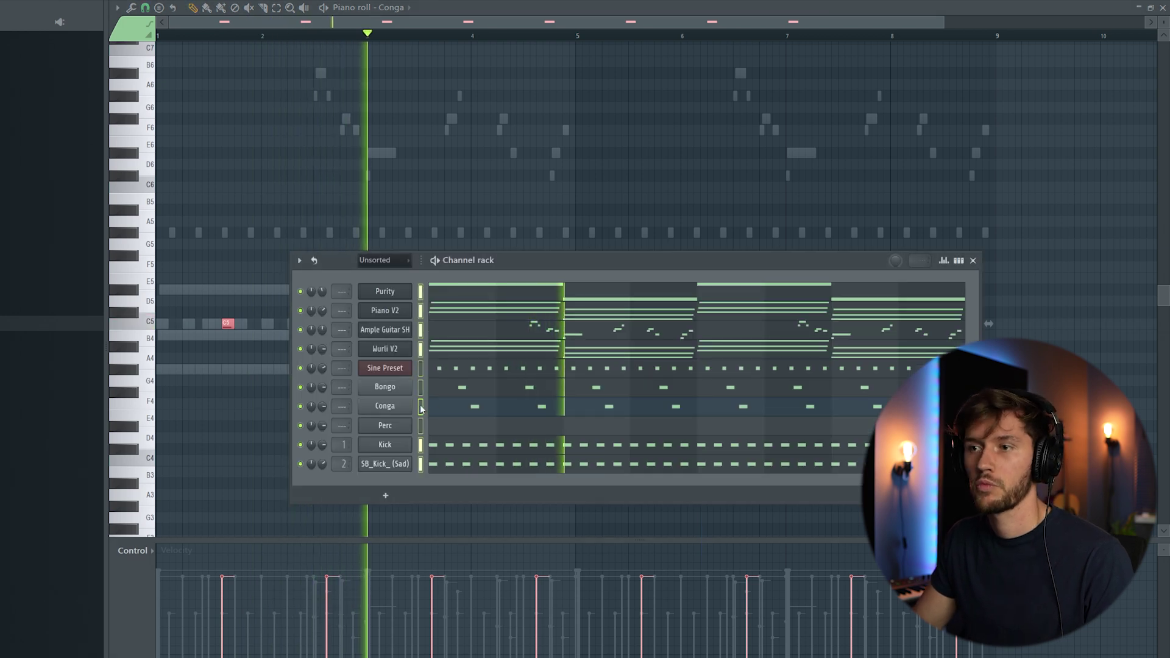
pyautogui.click(423, 425)
pyautogui.hotkey('ctrl', 'v')
pyautogui.click(488, 428)
pyautogui.hotkey('ctrl', 'a')
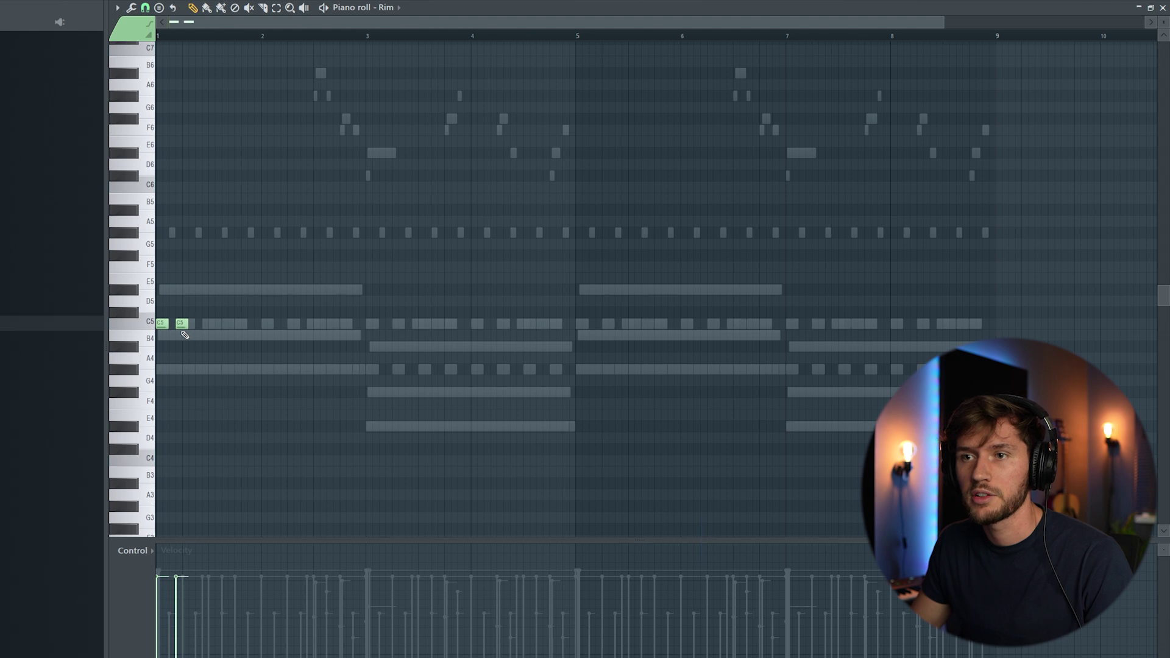
# Step: Build the Rim channel's bar 1 rhythm with C5 notes on steps 1, 5, 8 and 14, checking it in playback
pyautogui.press('space')
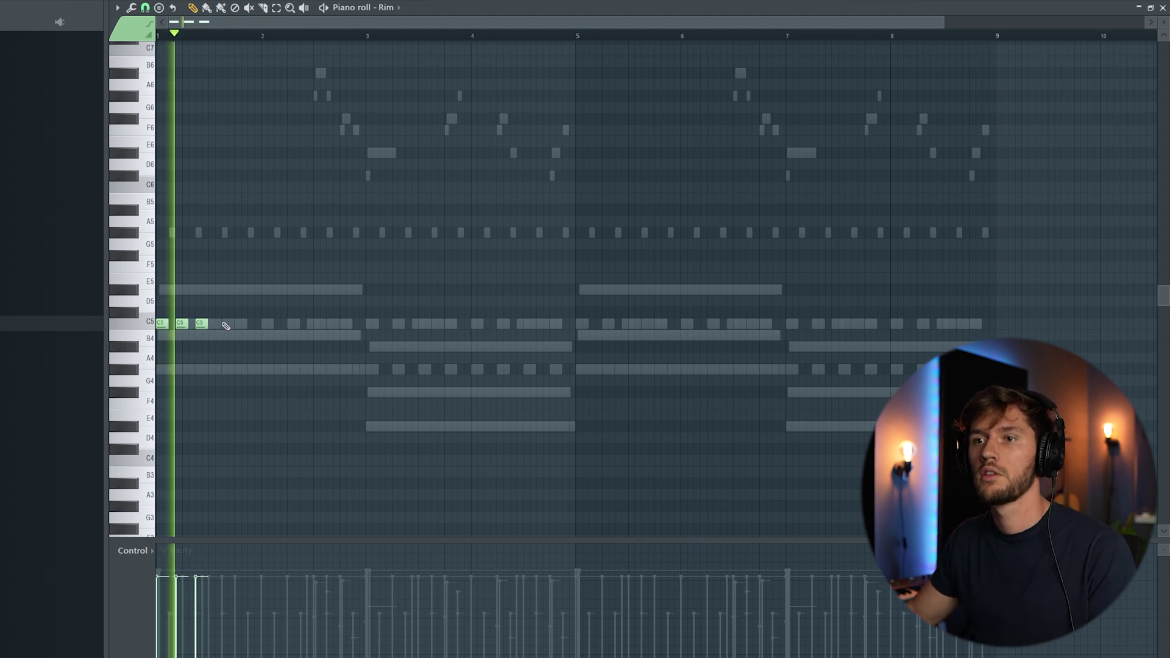
pyautogui.press('space')
pyautogui.press('space')
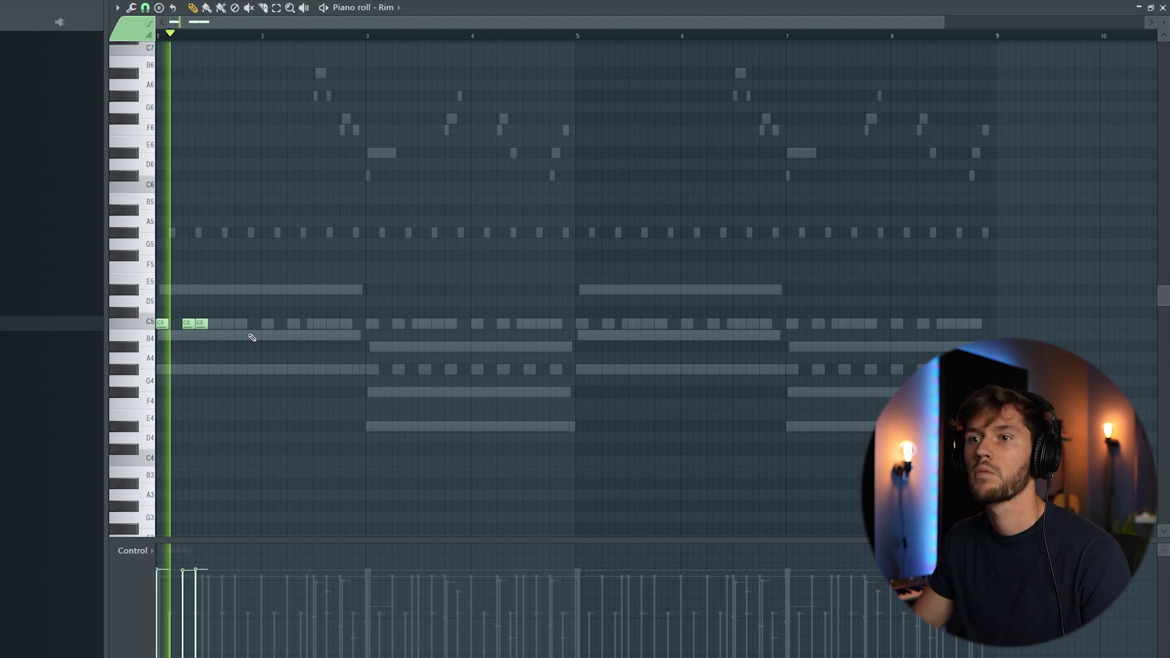
pyautogui.press('space')
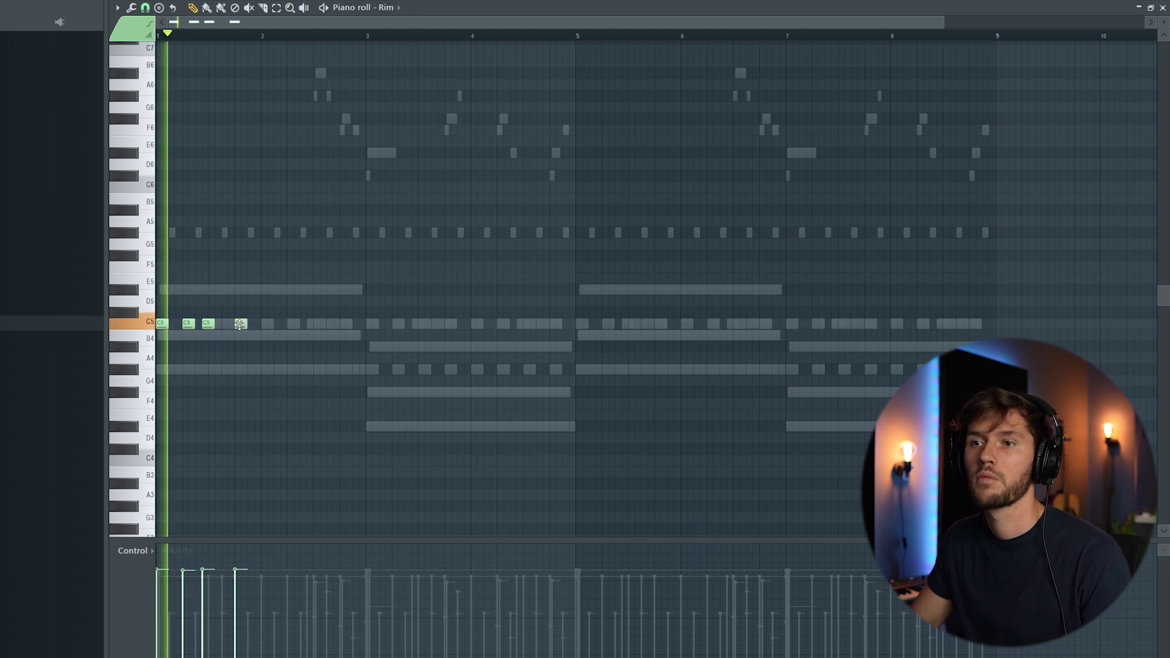
pyautogui.moveTo(240, 325); pyautogui.dragTo(234, 324)
pyautogui.press('space')
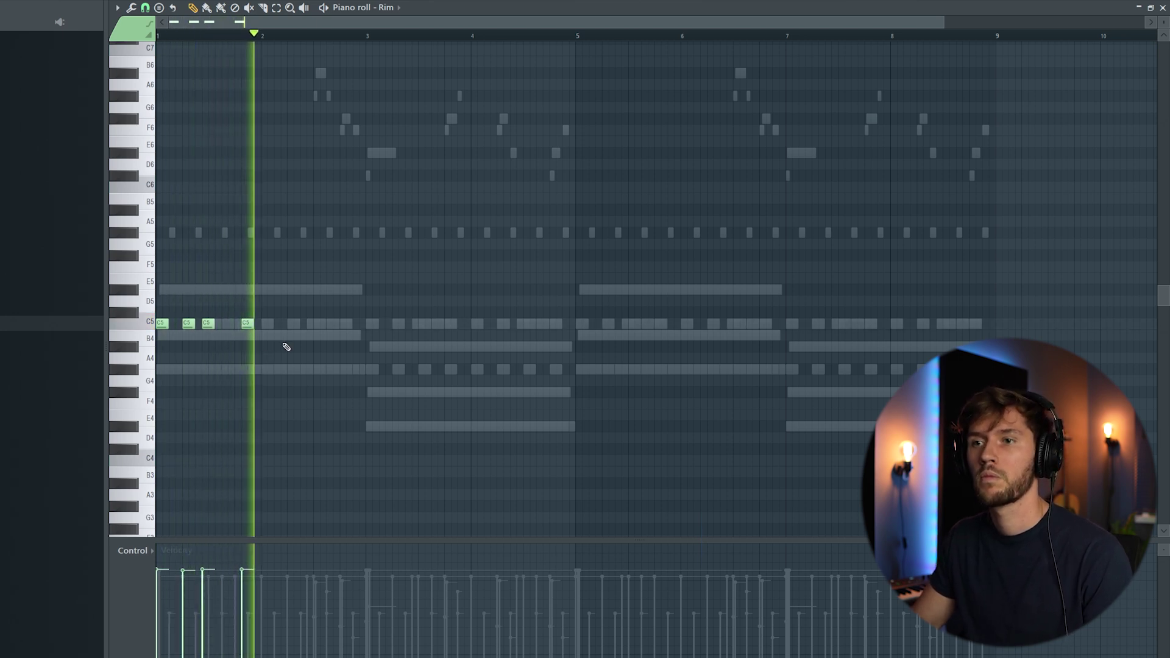
# Step: Duplicate the Rim rhythm into bar 2 and add an extra C5 note on step 11
pyautogui.moveTo(333, 27); pyautogui.dragTo(76, 124)
pyautogui.hotkey('ctrl', 'b')
pyautogui.press('space')
pyautogui.keyDown('ctrl'); pyautogui.click(450, 268); pyautogui.keyUp('ctrl')
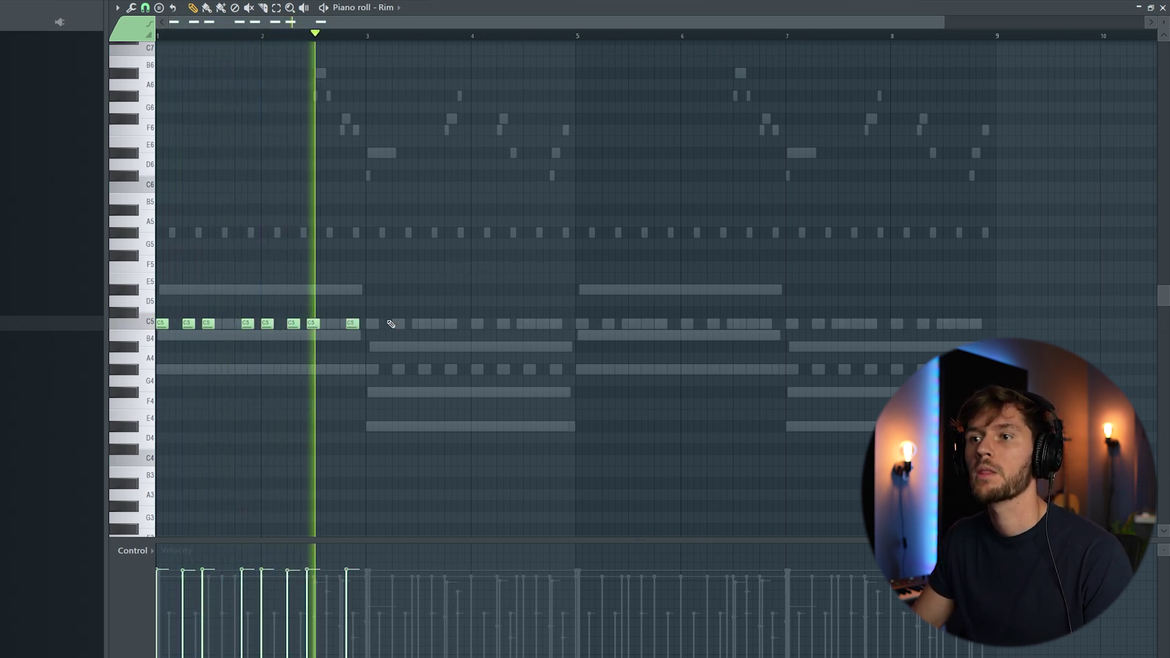
pyautogui.press('space')
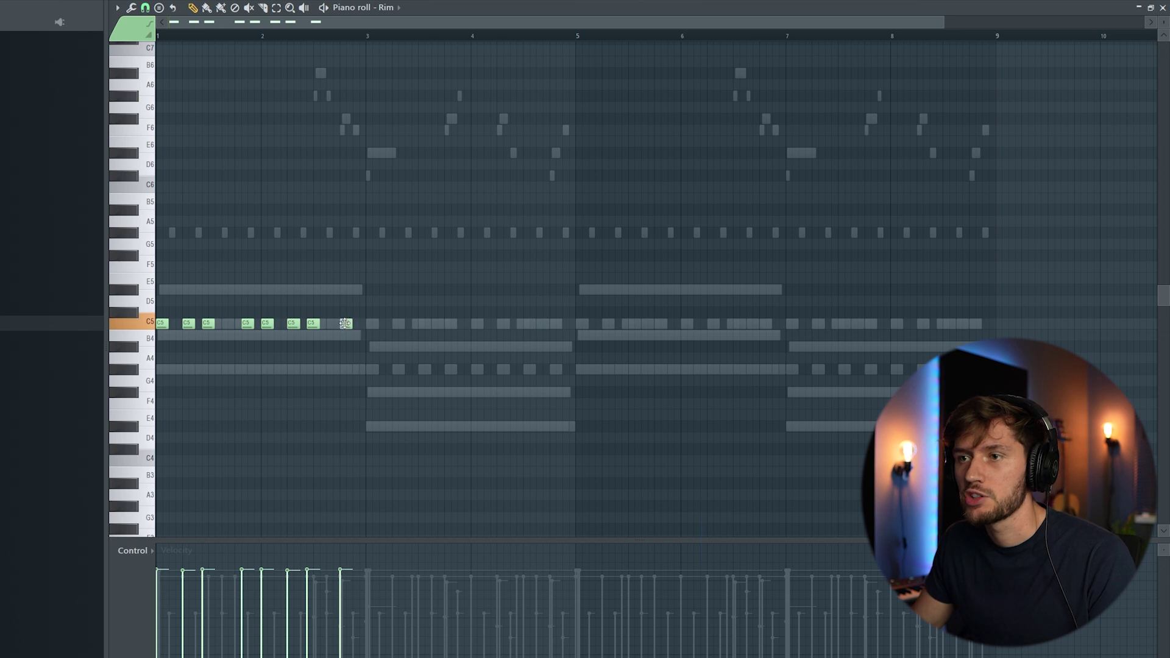
pyautogui.press('space')
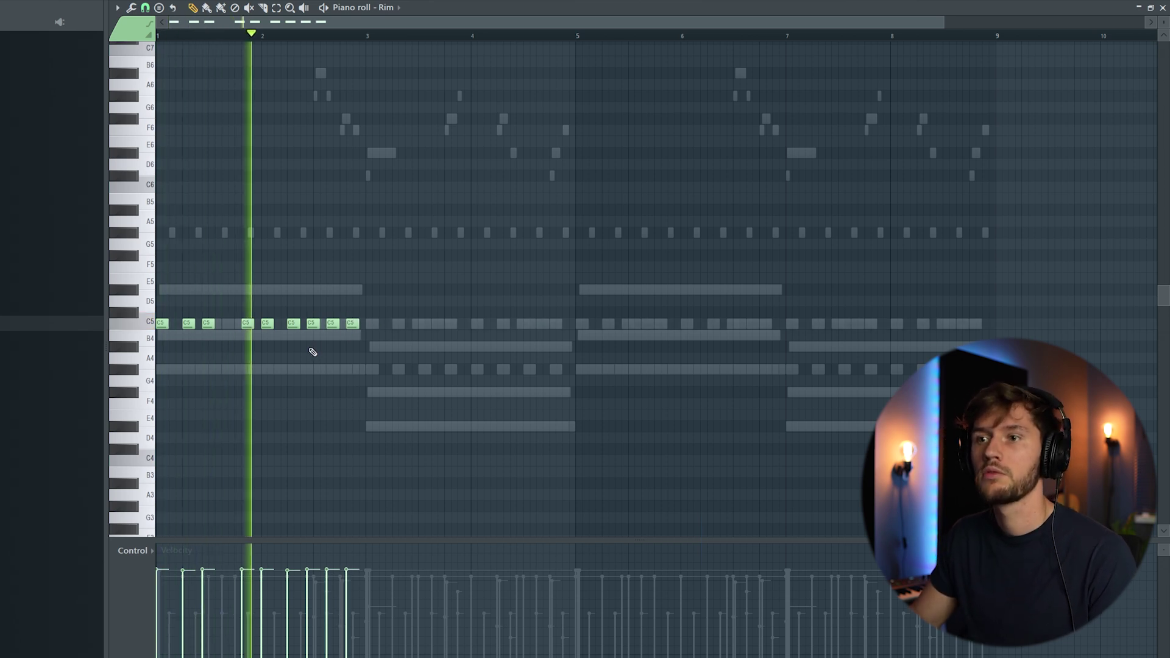
# Step: Duplicate the two-bar Rim pattern until it fills all eight bars
pyautogui.moveTo(141, 290); pyautogui.dragTo(142, 354)
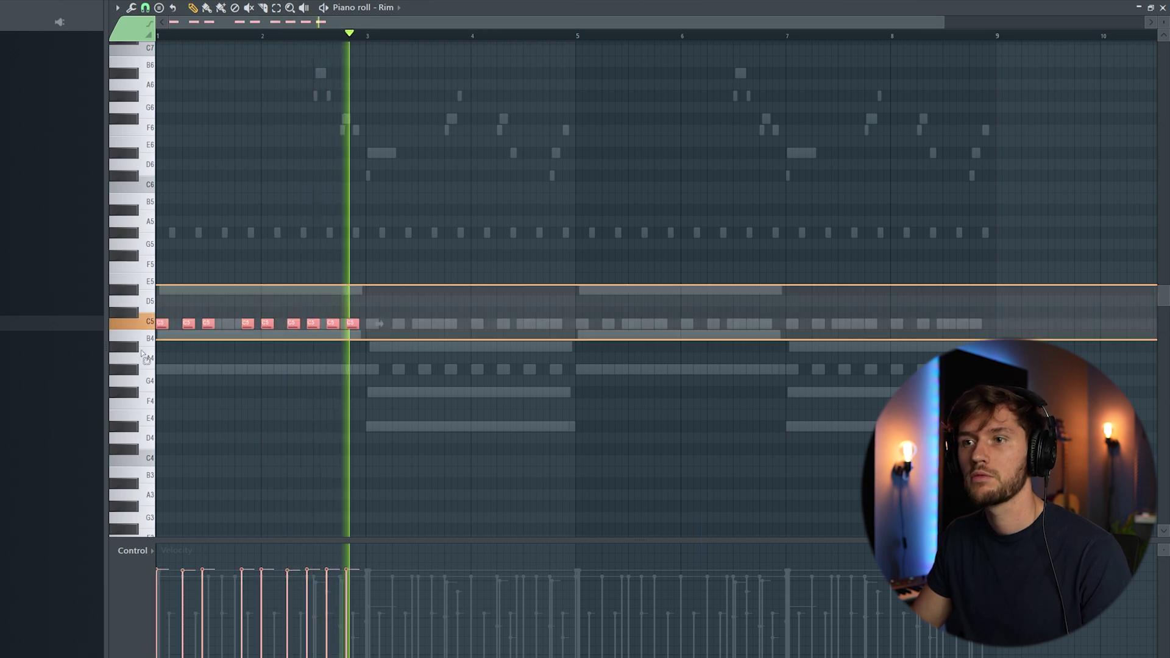
pyautogui.moveTo(421, 27)
pyautogui.mouseDown()
pyautogui.moveTo(547, 29)
pyautogui.moveTo(420, 27)
pyautogui.mouseUp()
pyautogui.hotkey('ctrl', 'b')
pyautogui.moveTo(141, 290); pyautogui.dragTo(141, 329)
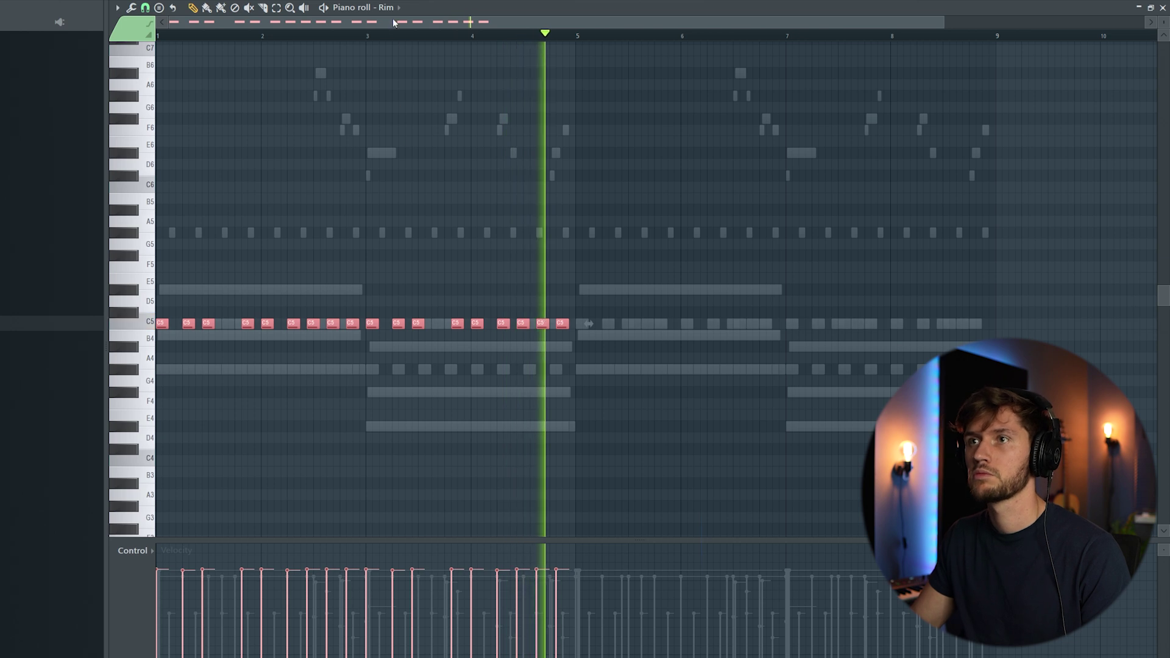
pyautogui.hotkey('ctrl', 'b')
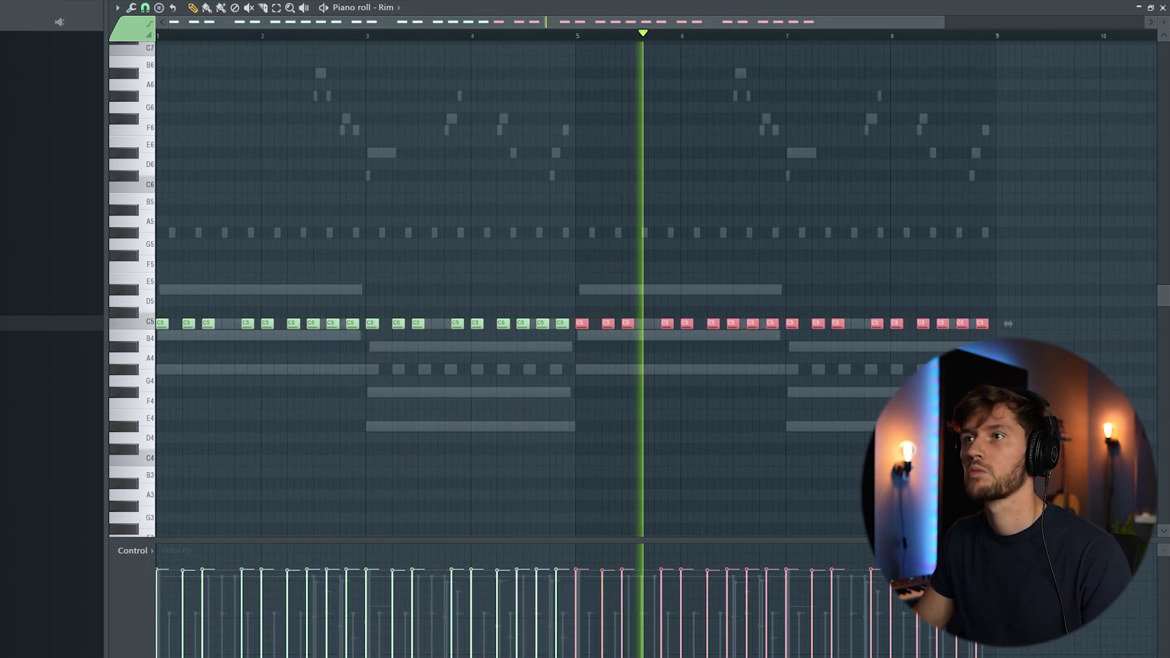
# Step: Insert a Fruity DX10 channel between Wurli V2 and Sine Preset, using the Amapiano Bass Preset
pyautogui.press('F6')
pyautogui.moveTo(469, 251); pyautogui.dragTo(450, 192)
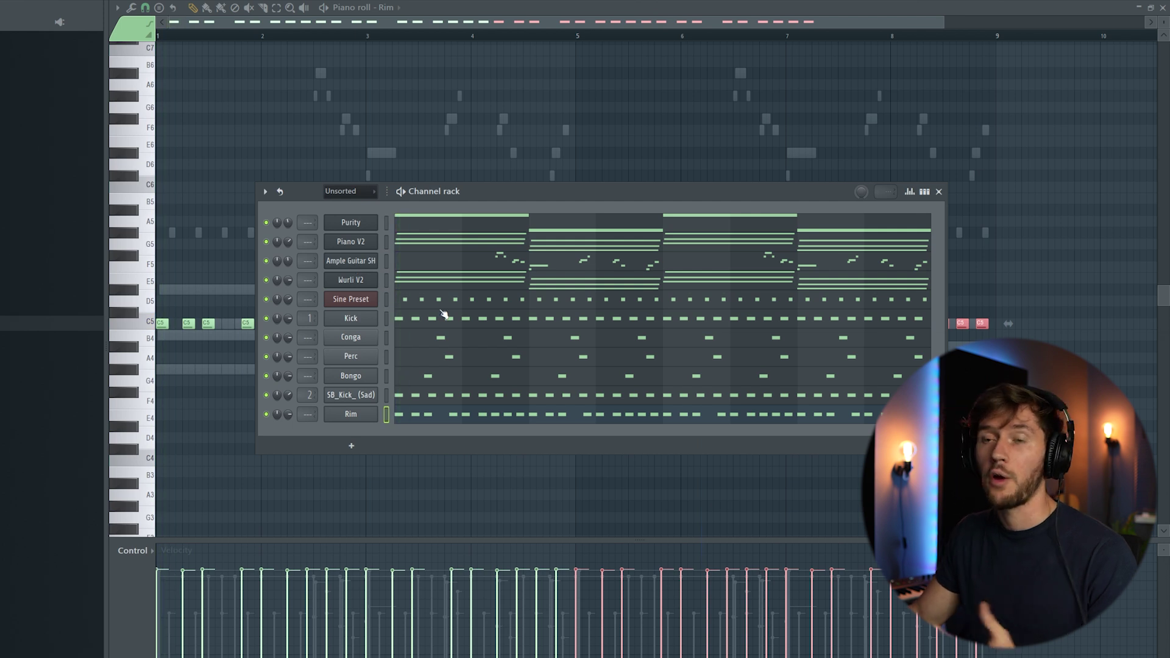
pyautogui.rightClick(368, 319)
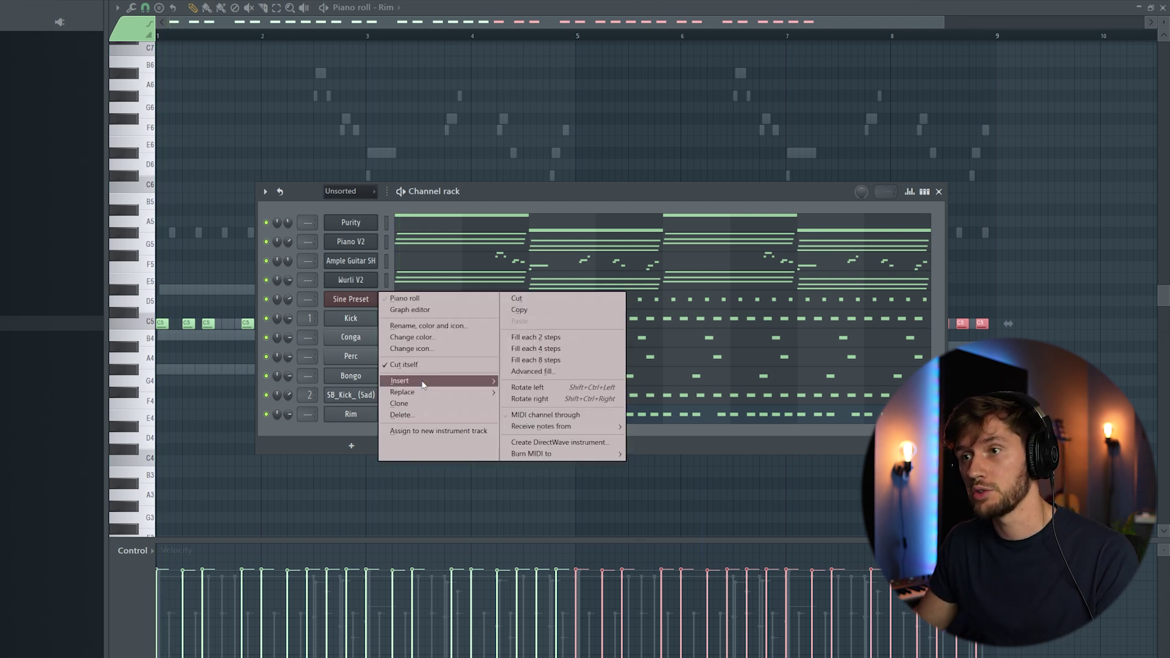
pyautogui.moveTo(423, 382)
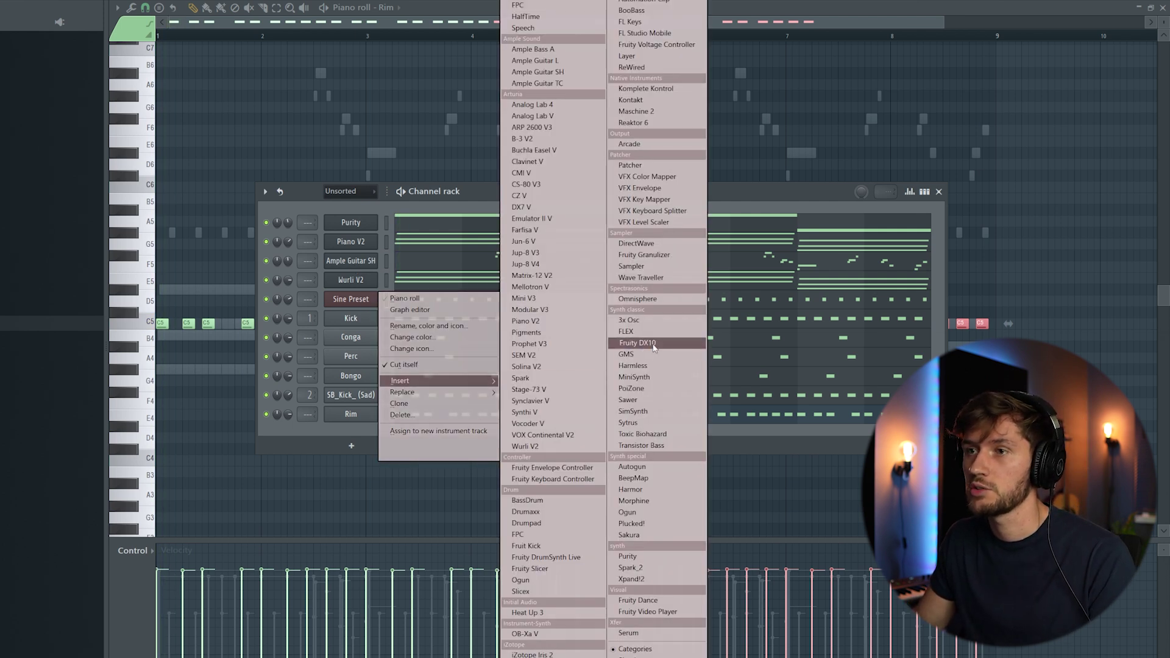
pyautogui.click(653, 346)
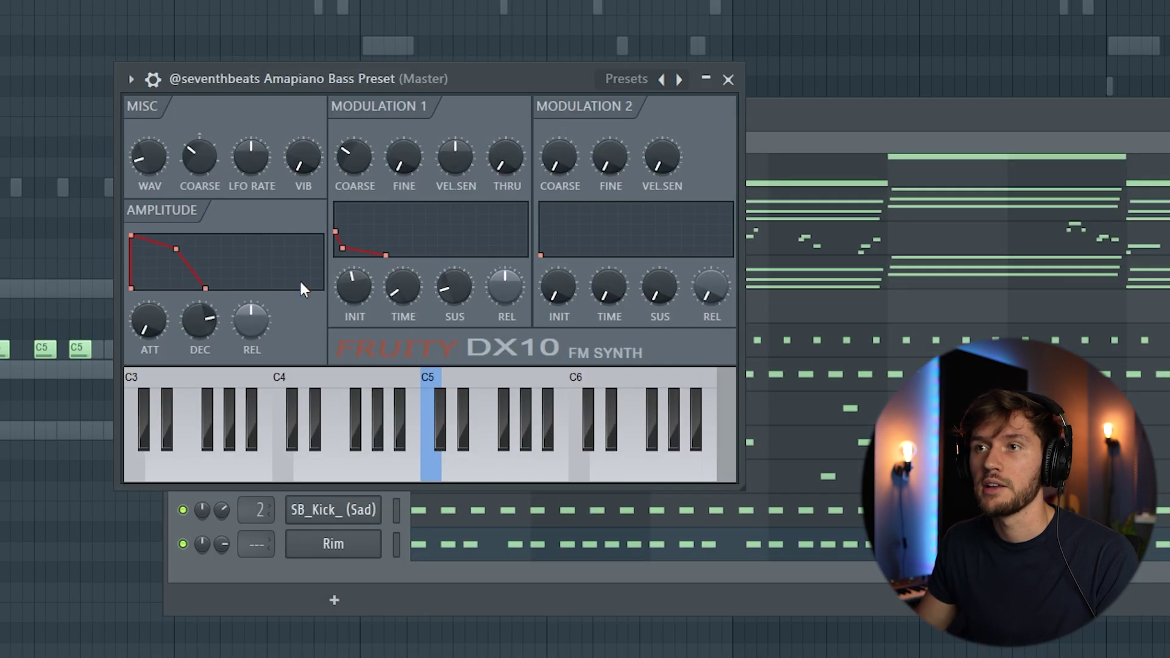
pyautogui.click(794, 120)
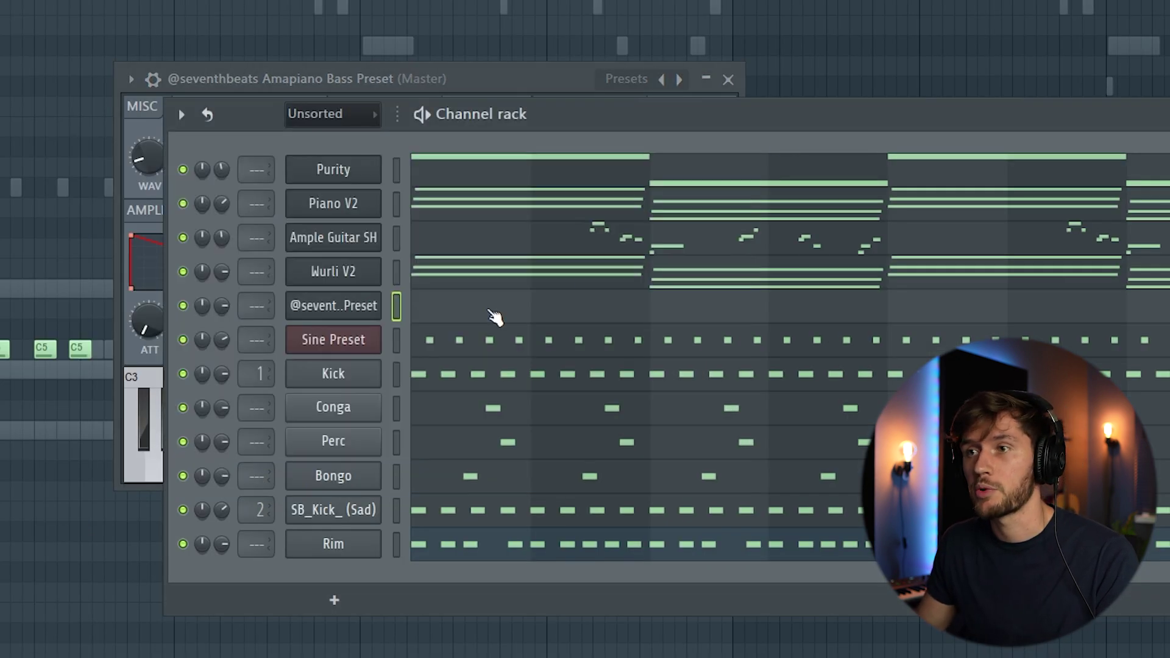
# Step: Build the Amapiano Bass Preset's bar 1 rhythm with G#2 on steps 1 and 5 and G#3 on steps 8, 11 and 14, checking it in playback
pyautogui.click(489, 313)
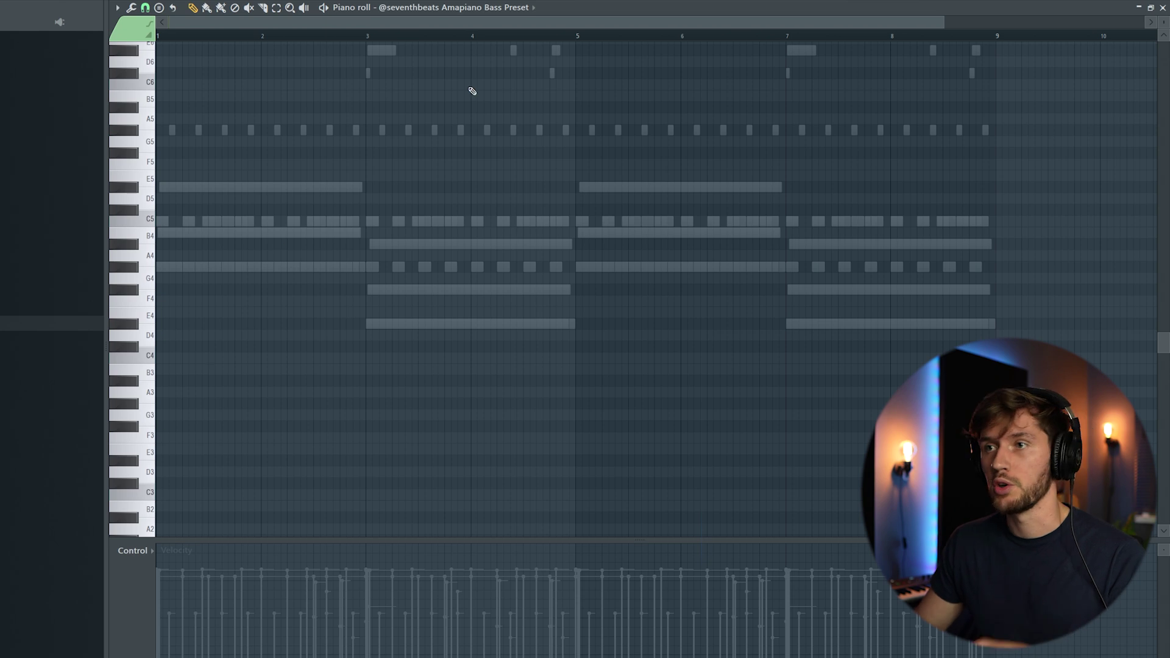
pyautogui.scroll(-5, 131, 95)
pyautogui.click(131, 95)
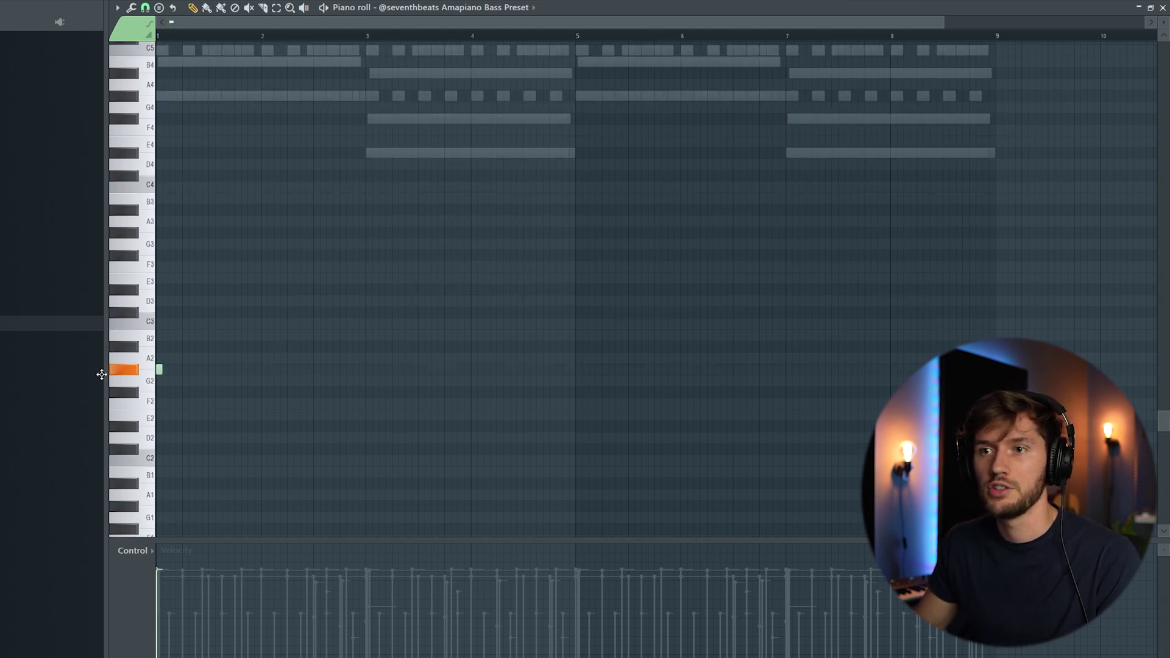
pyautogui.press('space')
pyautogui.press('space')
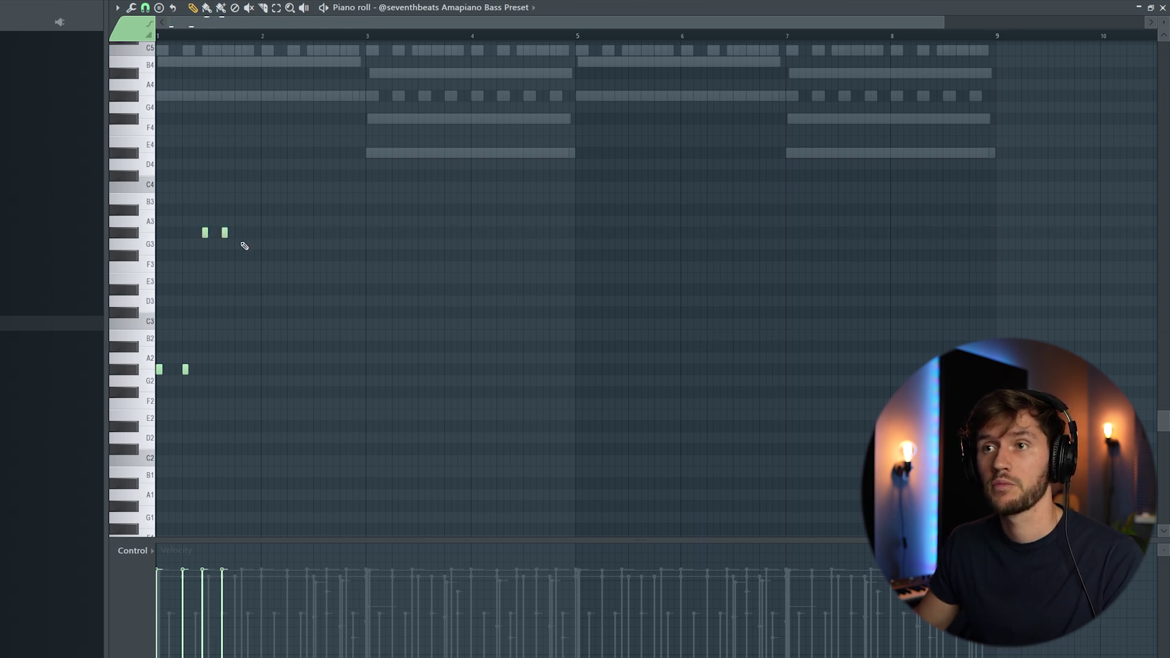
pyautogui.press('space')
pyautogui.moveTo(238, 233); pyautogui.dragTo(244, 234)
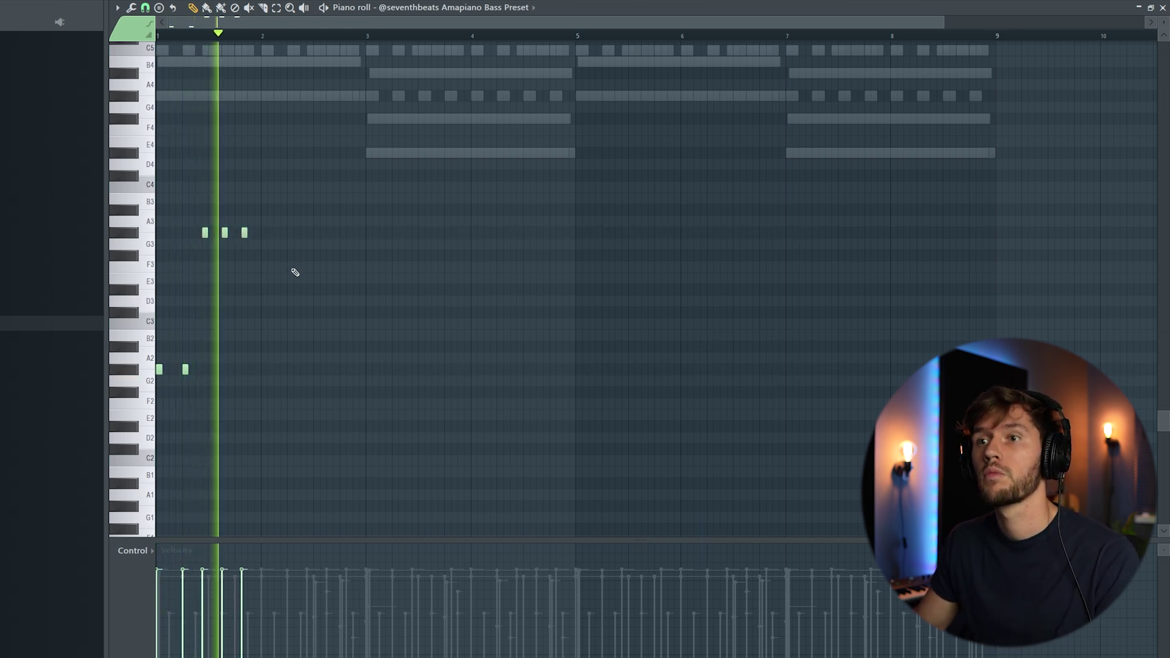
pyautogui.press('space')
pyautogui.press('space')
# Step: Duplicate the bar 1 bass pattern into bar 2, moving that bar's first G#2 note to step 3
pyautogui.moveTo(336, 393); pyautogui.dragTo(113, 221)
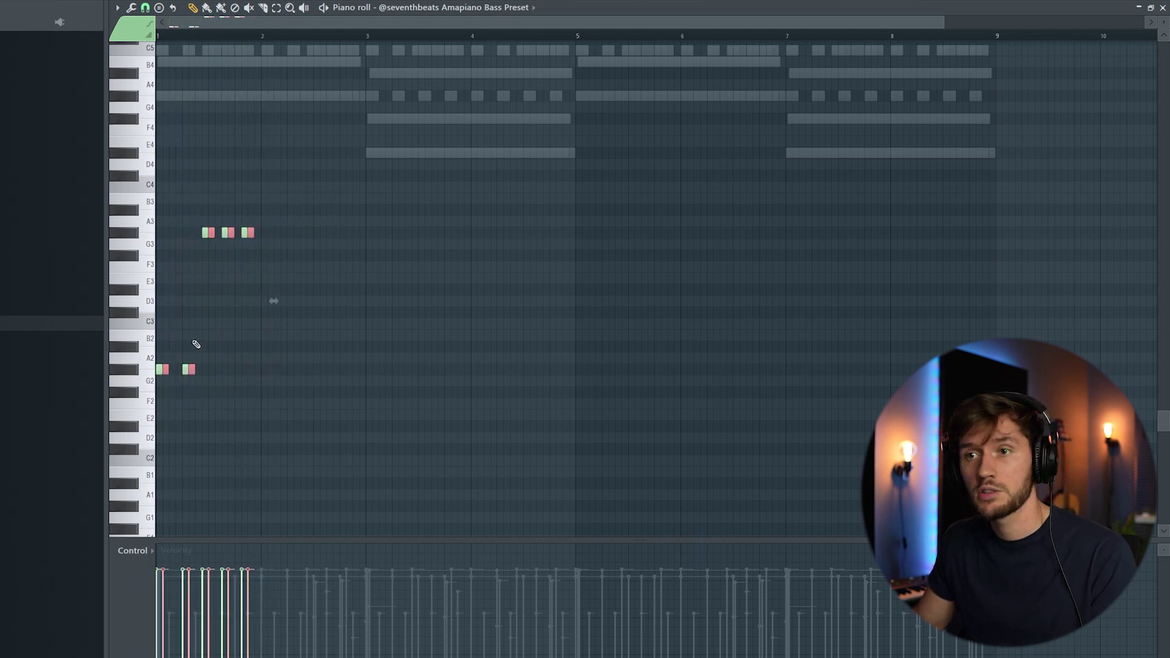
pyautogui.hotkey('ctrl', 'b')
pyautogui.press('space')
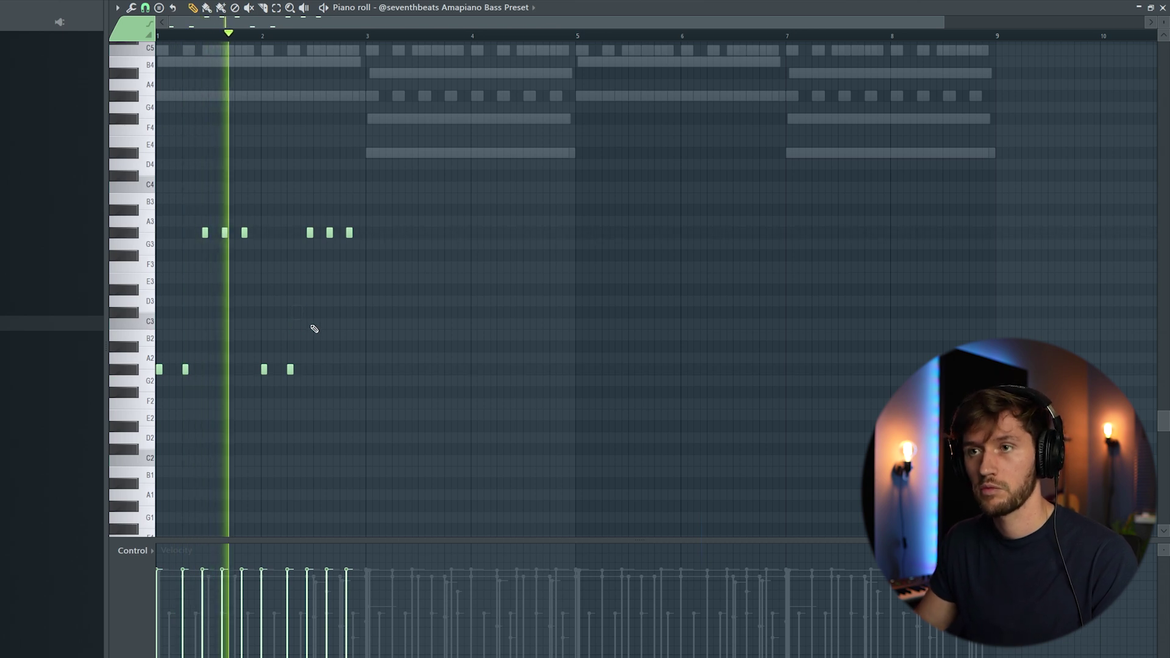
pyautogui.press('space')
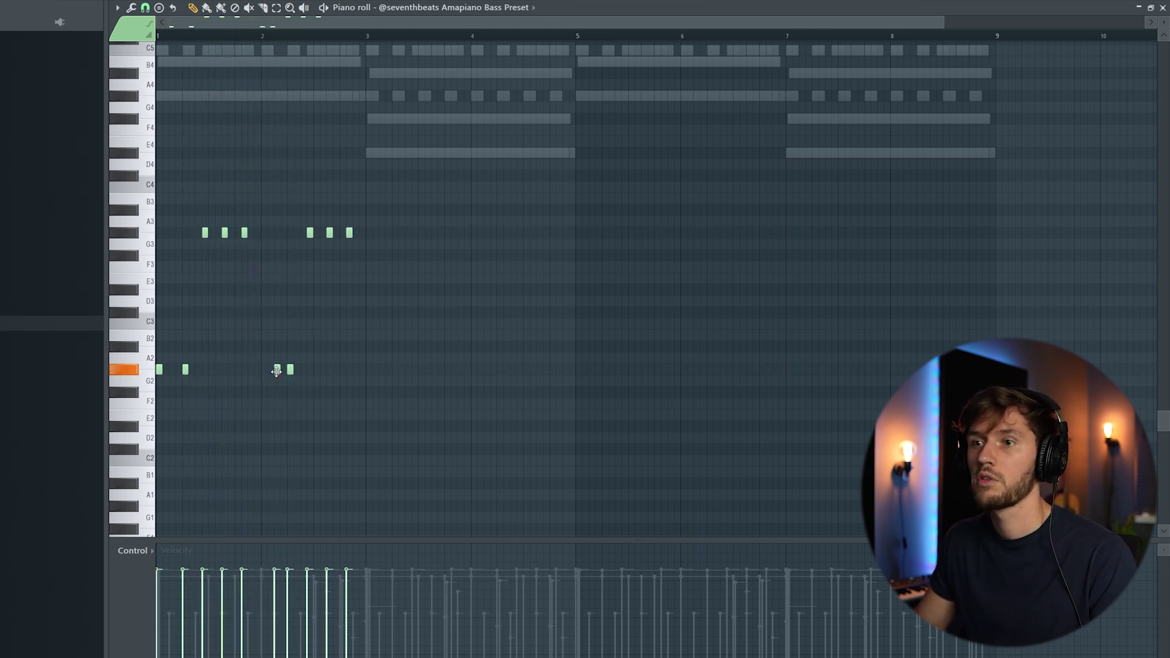
pyautogui.press('space')
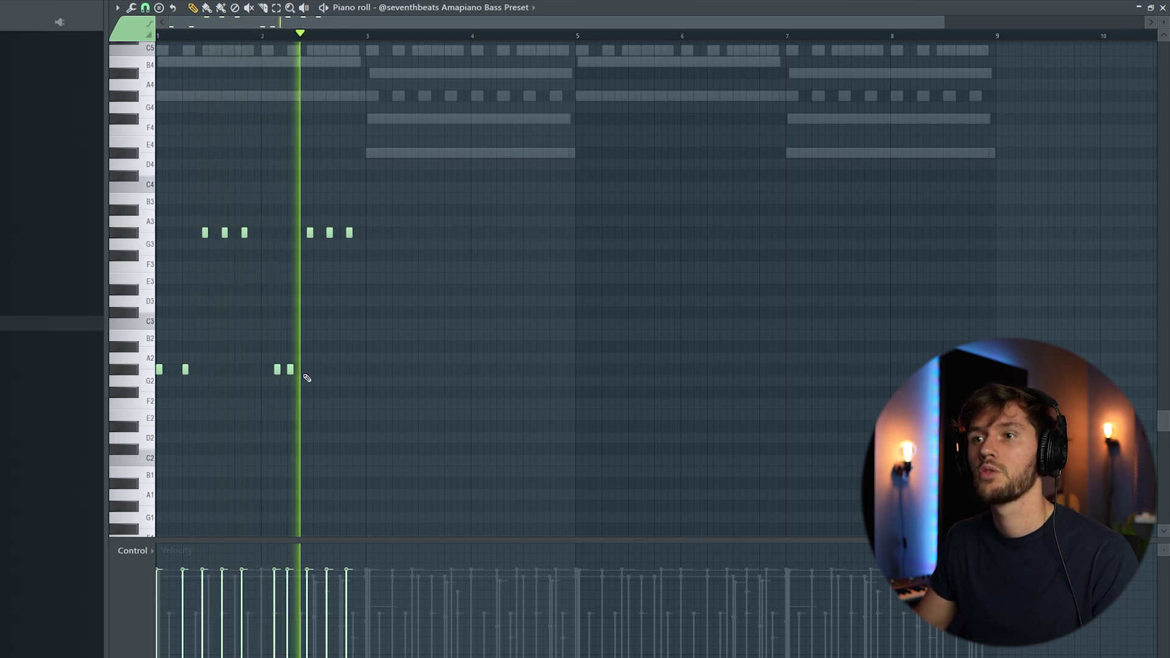
# Step: Copy the two-bar bass pattern into bars 3 and 4, transposed down to D#2 and D#3
pyautogui.moveTo(142, 211); pyautogui.dragTo(181, 449)
pyautogui.moveTo(184, 371); pyautogui.dragTo(395, 429)
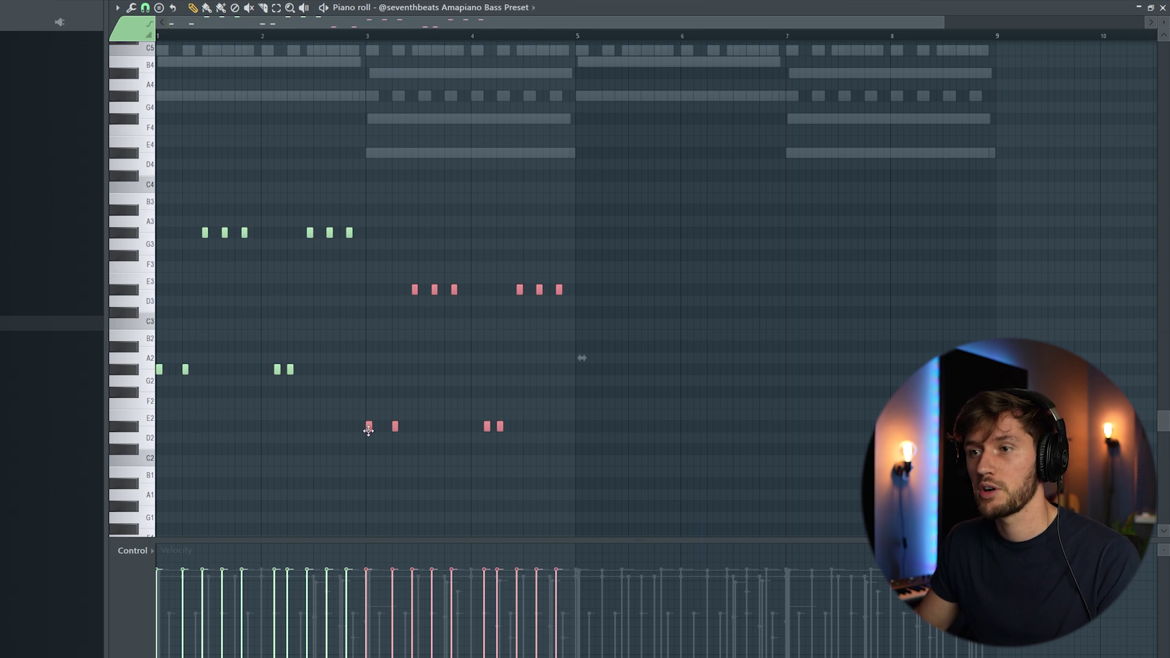
pyautogui.press('space')
pyautogui.click(577, 235)
pyautogui.rightClick(578, 235)
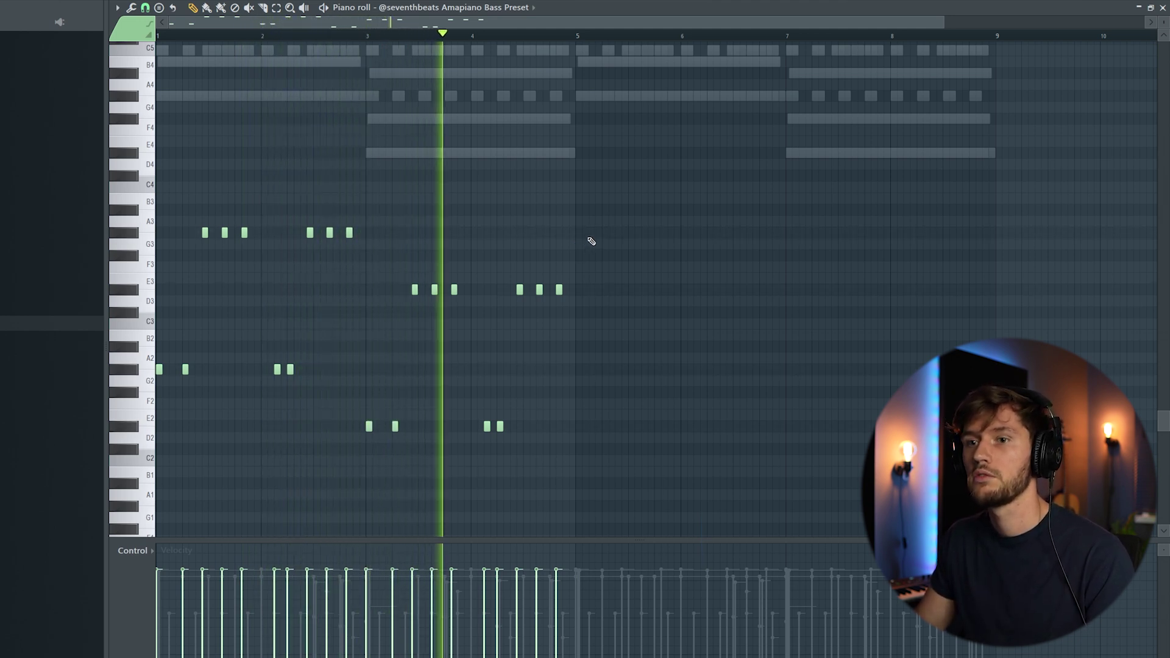
# Step: Retune the last bass notes of bars 2 and 4 to F#3 and repeat the four-bar bassline in bars 5 to 8
pyautogui.press('space')
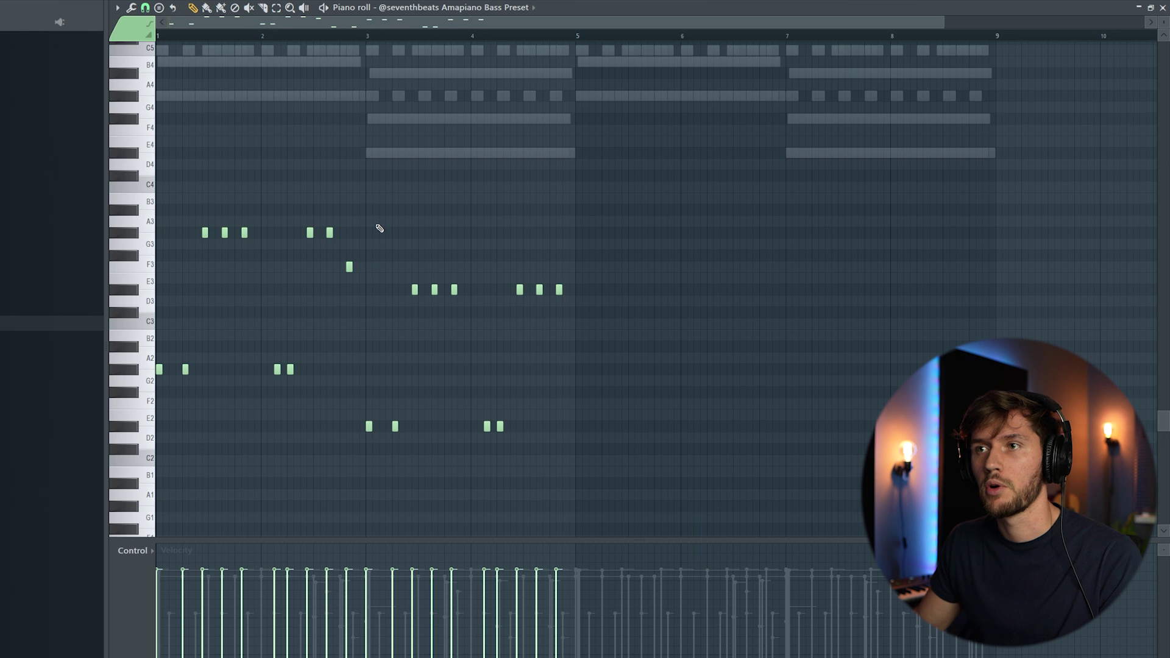
pyautogui.scroll(2, 390, 216)
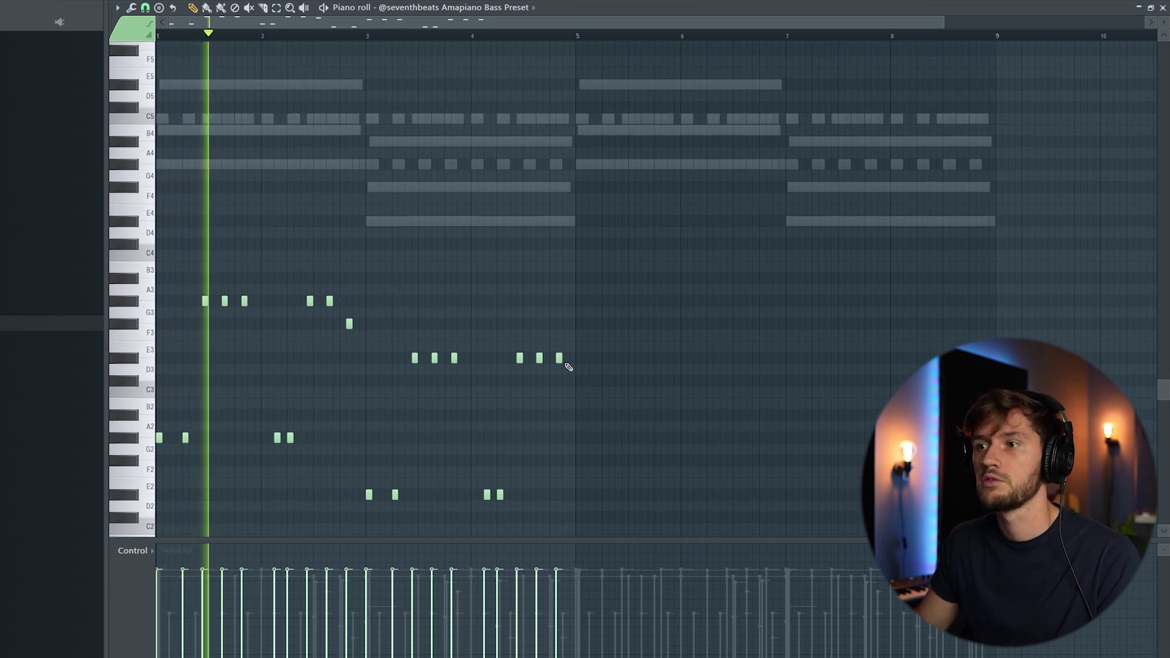
pyautogui.moveTo(559, 357); pyautogui.dragTo(559, 325)
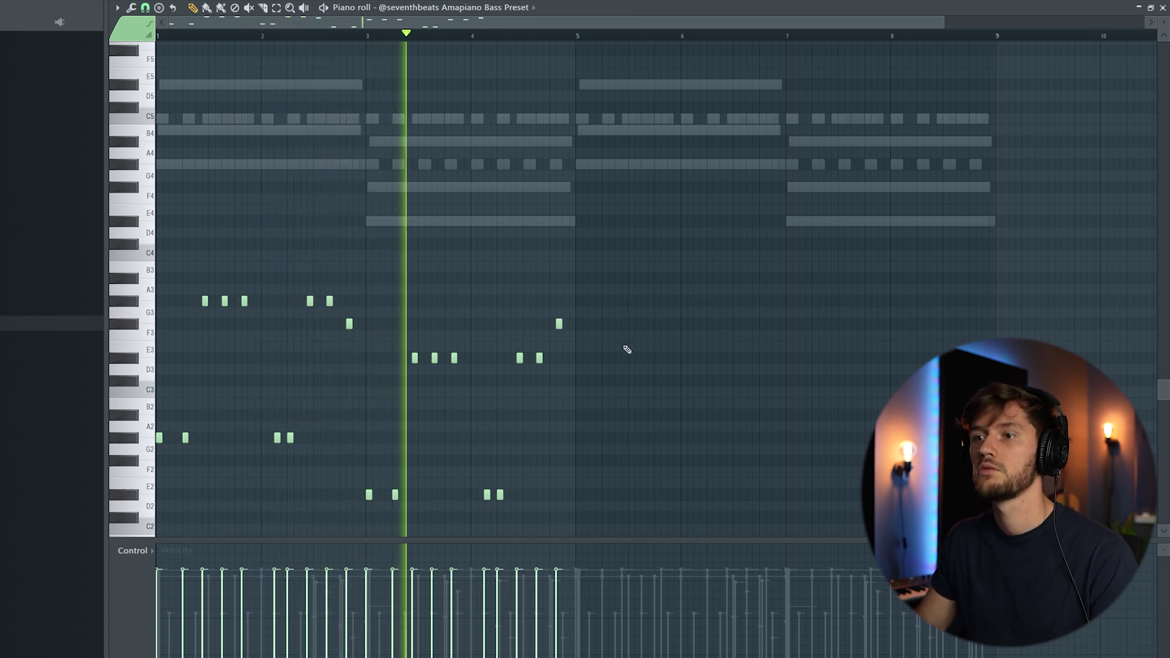
pyautogui.scroll(-3, 625, 345)
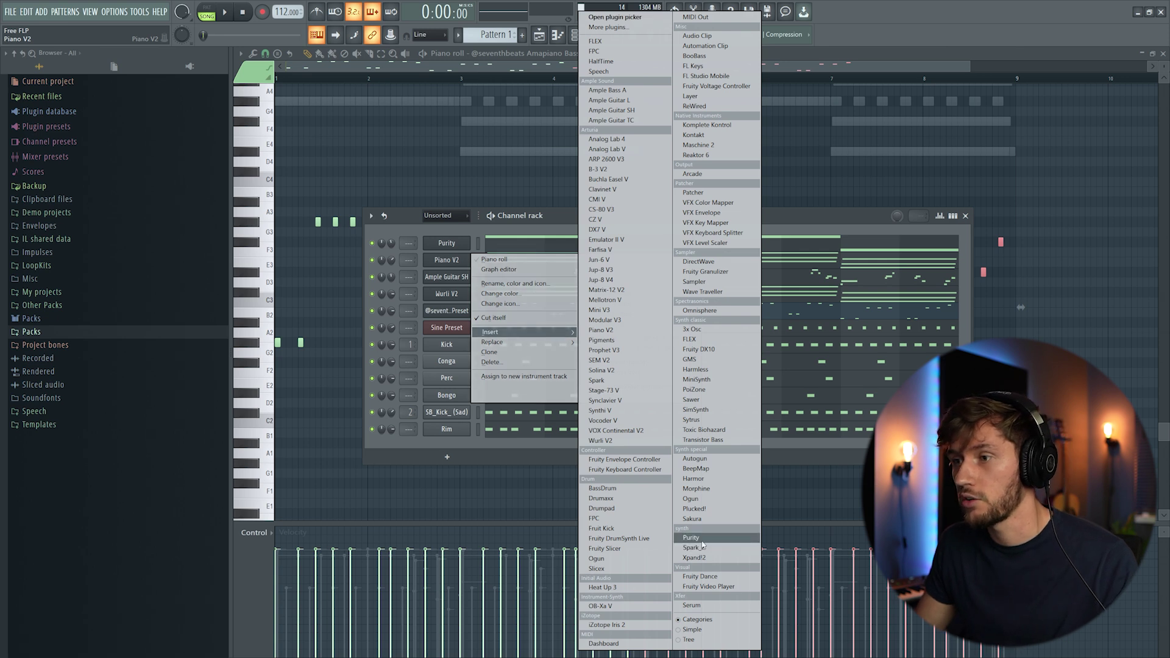
# Step: Insert a second Purity channel with the Sugar preset and alternating two-bar G#4 and D#4 notes, and mute Ample Guitar SH
pyautogui.click(695, 539)
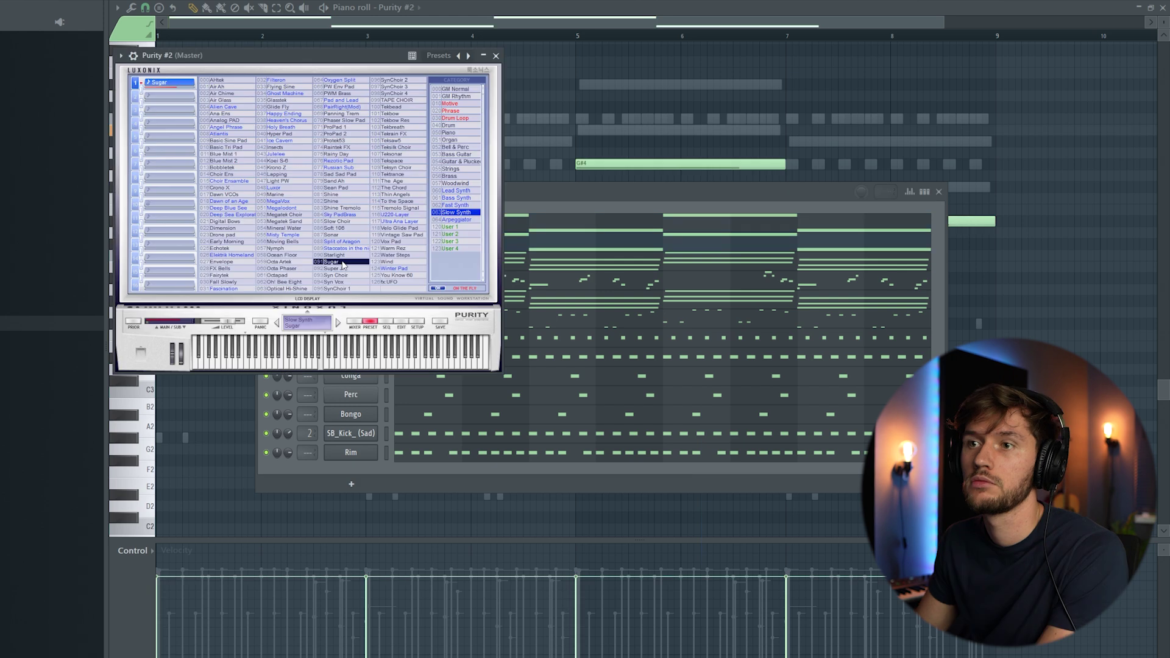
pyautogui.click(572, 197)
pyautogui.press('space')
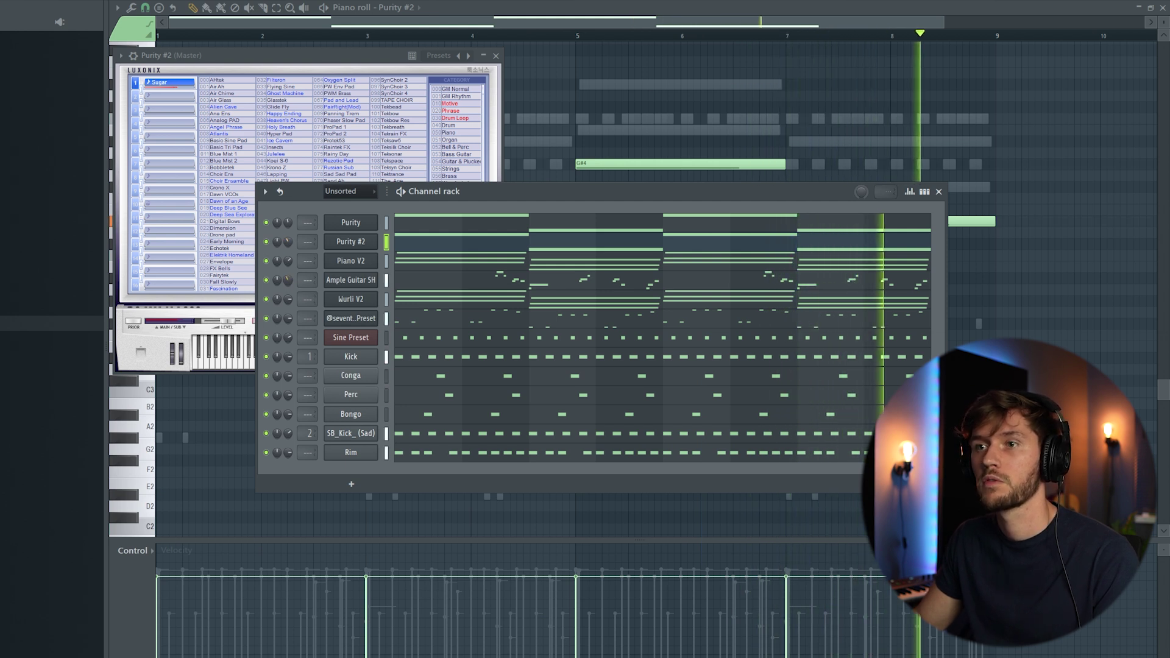
pyautogui.click(266, 280)
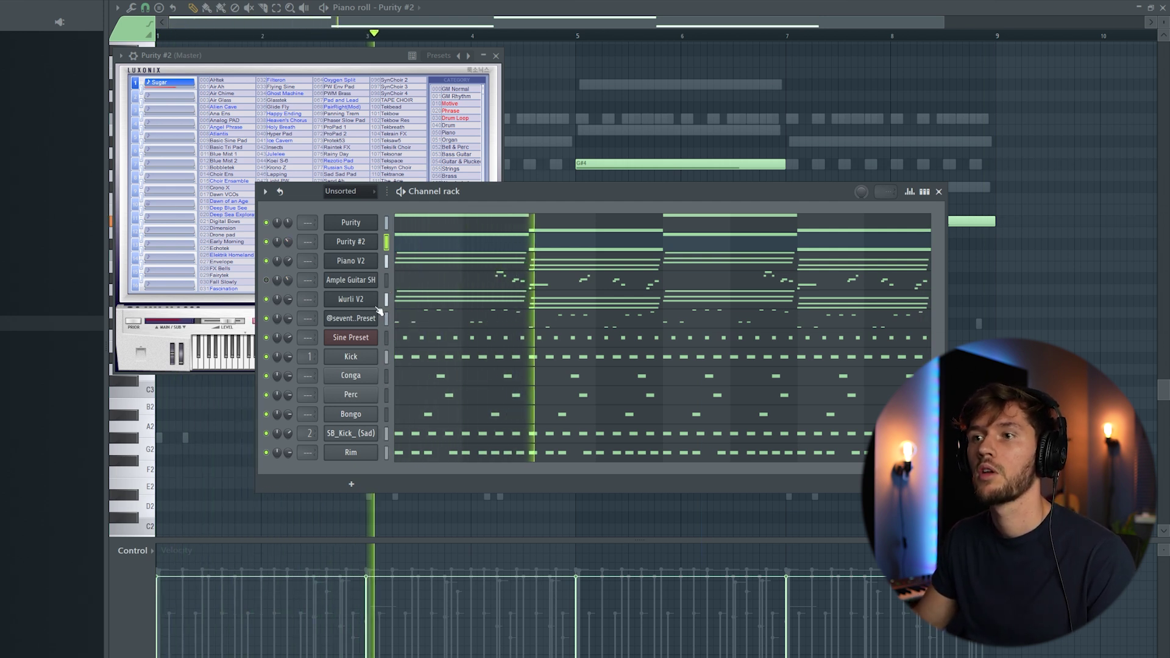
# Step: Clone the Piano V2 channel and give the clone the same two-bar G#4 and D#4 notes as Purity #2
pyautogui.rightClick(373, 267)
pyautogui.click(426, 367)
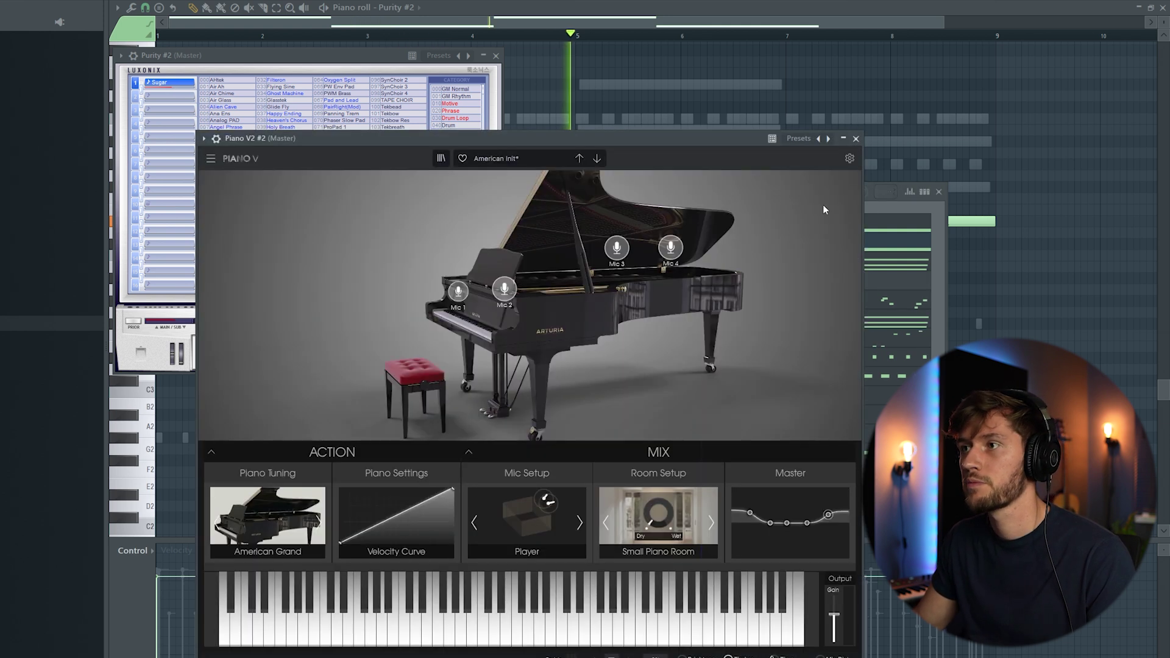
pyautogui.click(872, 207)
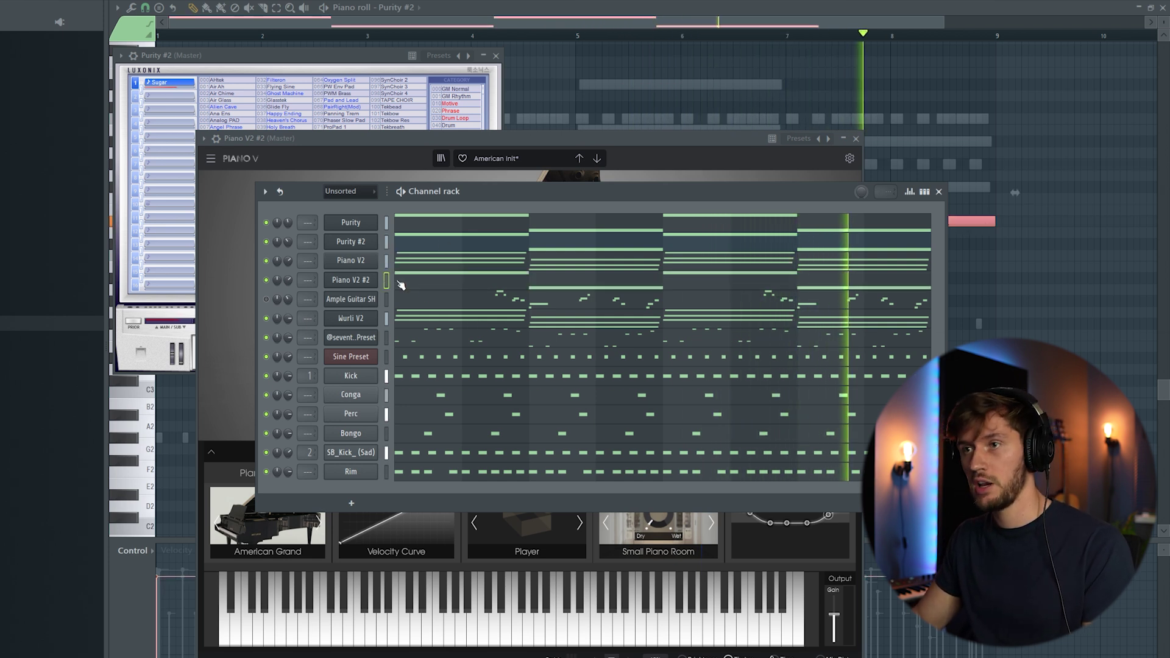
pyautogui.click(427, 281)
pyautogui.scroll(3, 334, 263)
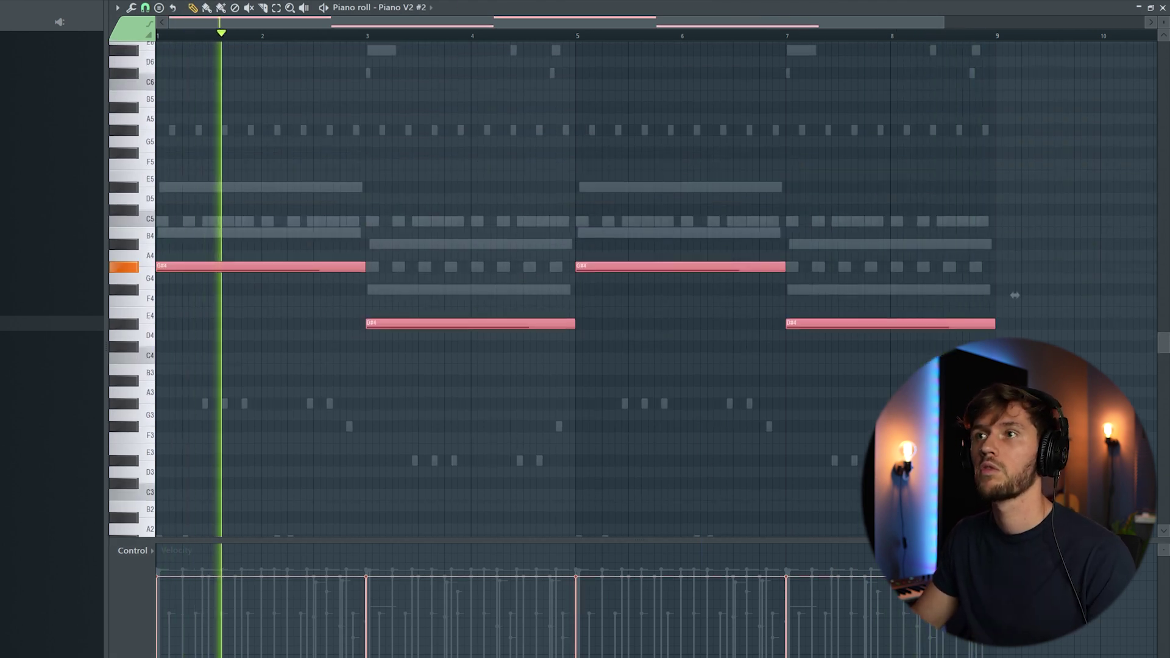
# Step: Add the FX.wav sample as a channel below Rim and place one C5 note at the start of bar 1
pyautogui.press('F6')
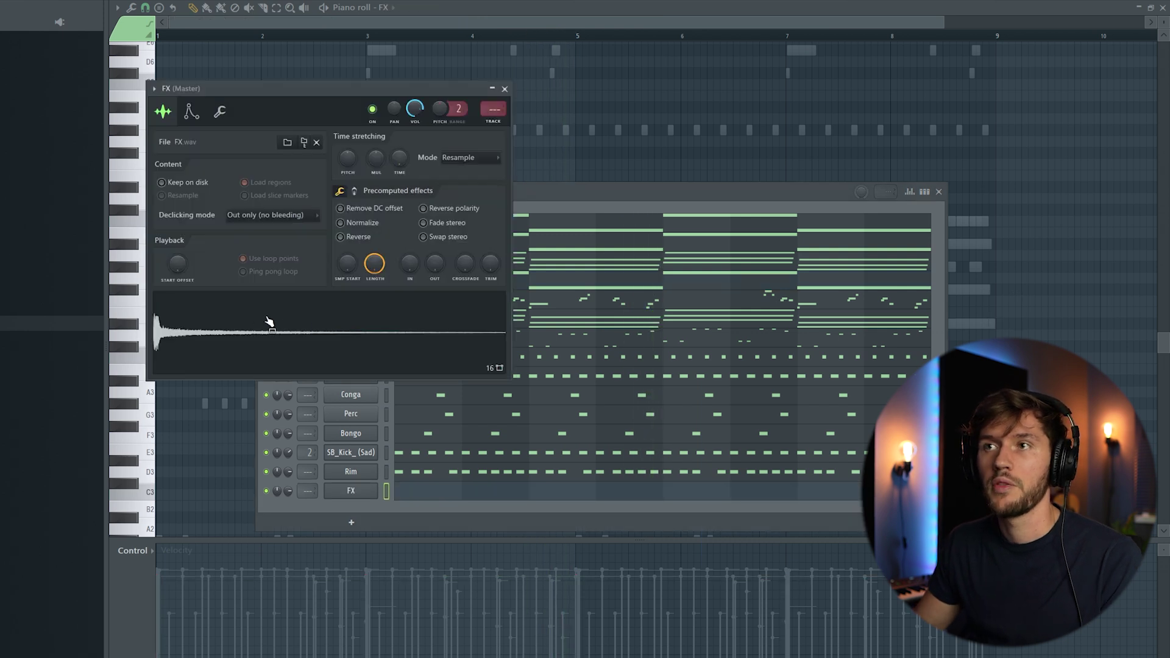
pyautogui.click(342, 23)
pyautogui.press('space')
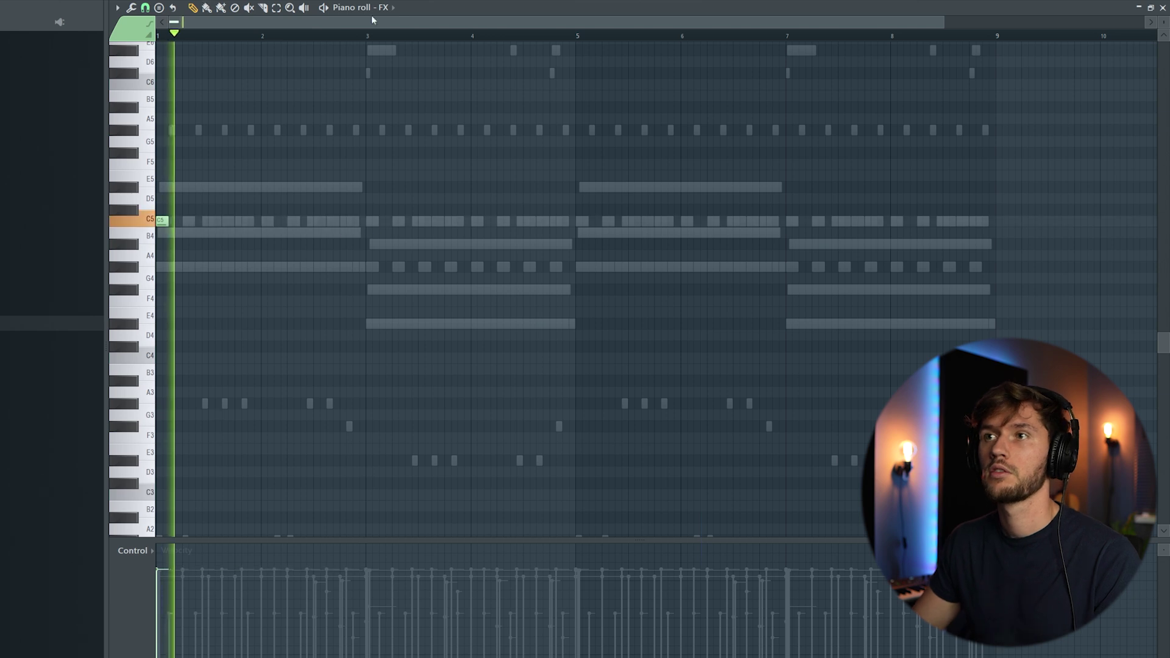
# Step: Lower the FX channel's volume and audition it with the rest of the pattern
pyautogui.press('F6')
pyautogui.moveTo(290, 492); pyautogui.dragTo(289, 506)
pyautogui.press('space')
pyautogui.press('space')
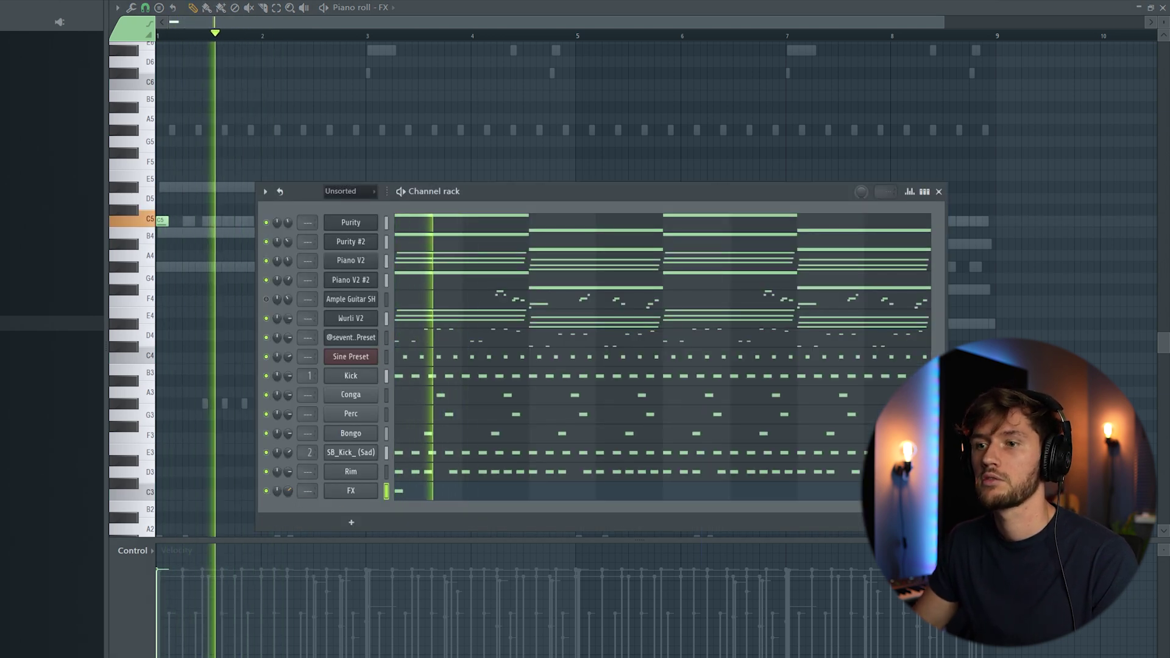
pyautogui.press('F6')
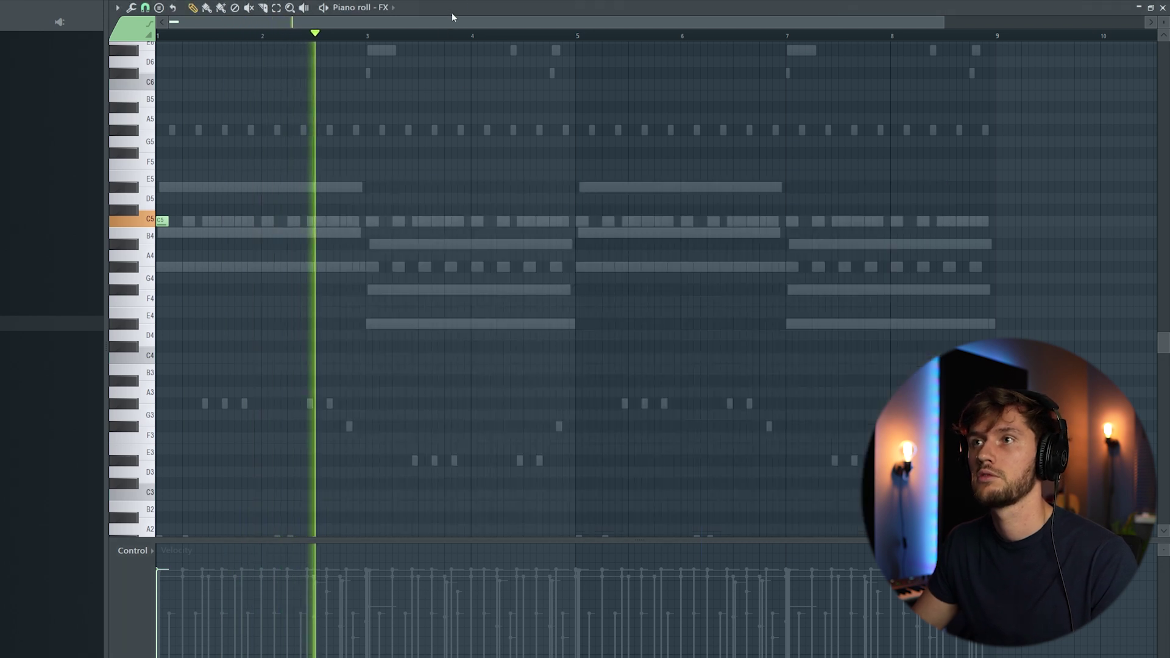
pyautogui.press('F6')
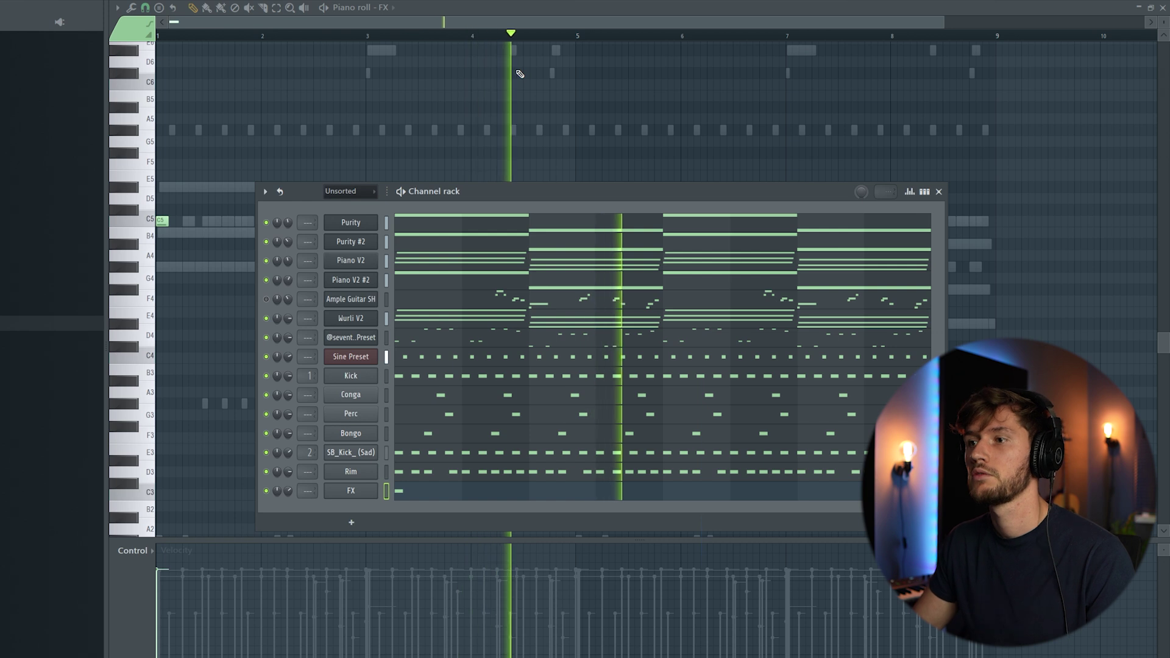
pyautogui.press('space')
# Step: Route the channels from Purity through Sine Preset to consecutive mixer tracks starting at insert 20
pyautogui.press('F9')
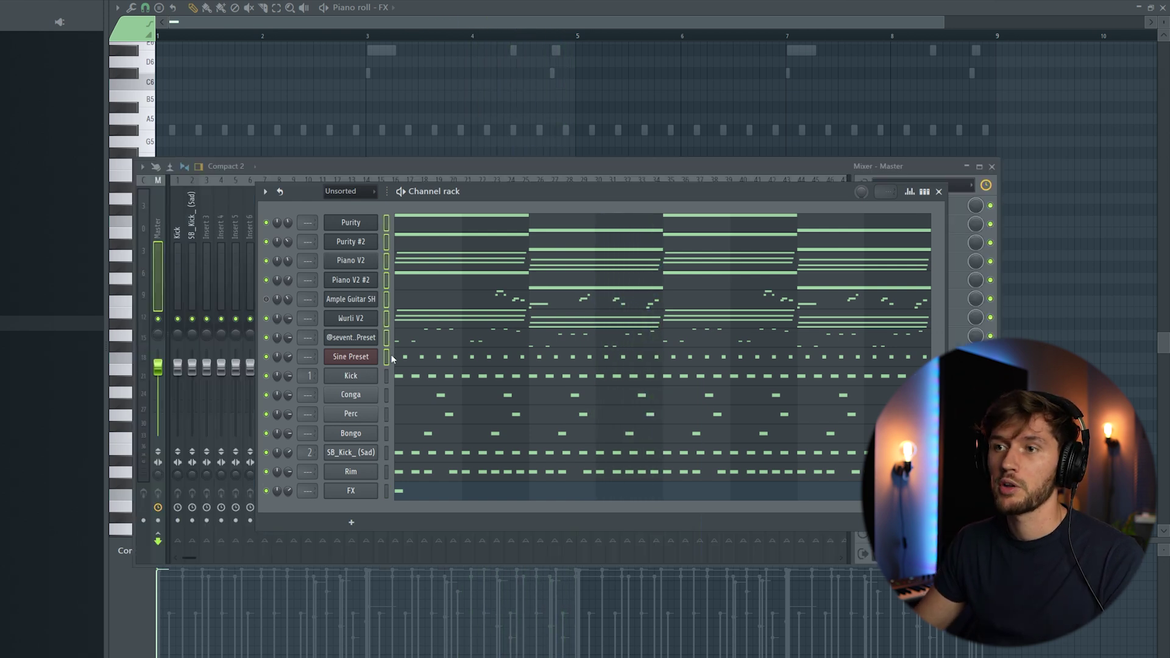
pyautogui.press('F6')
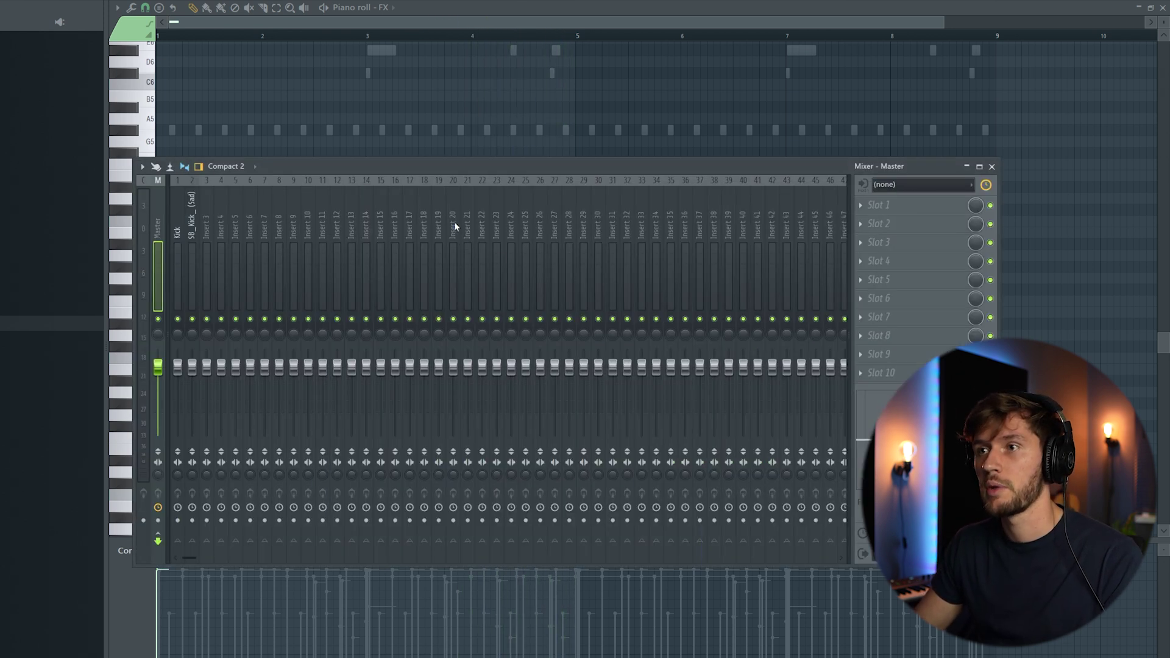
pyautogui.rightClick(454, 224)
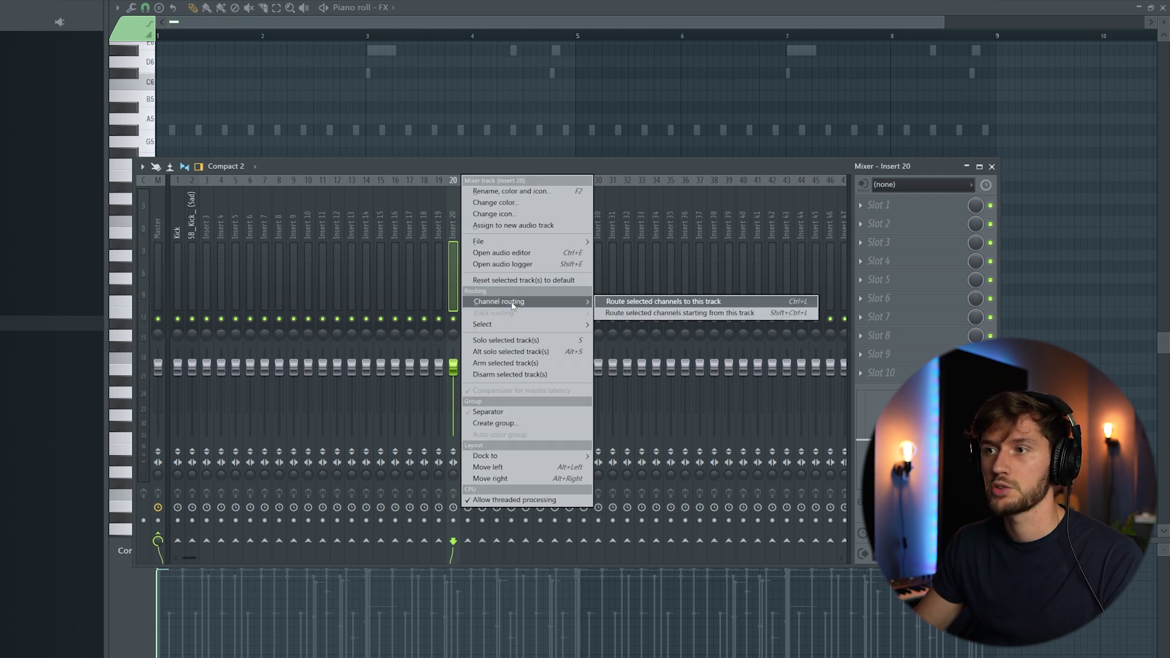
pyautogui.click(683, 315)
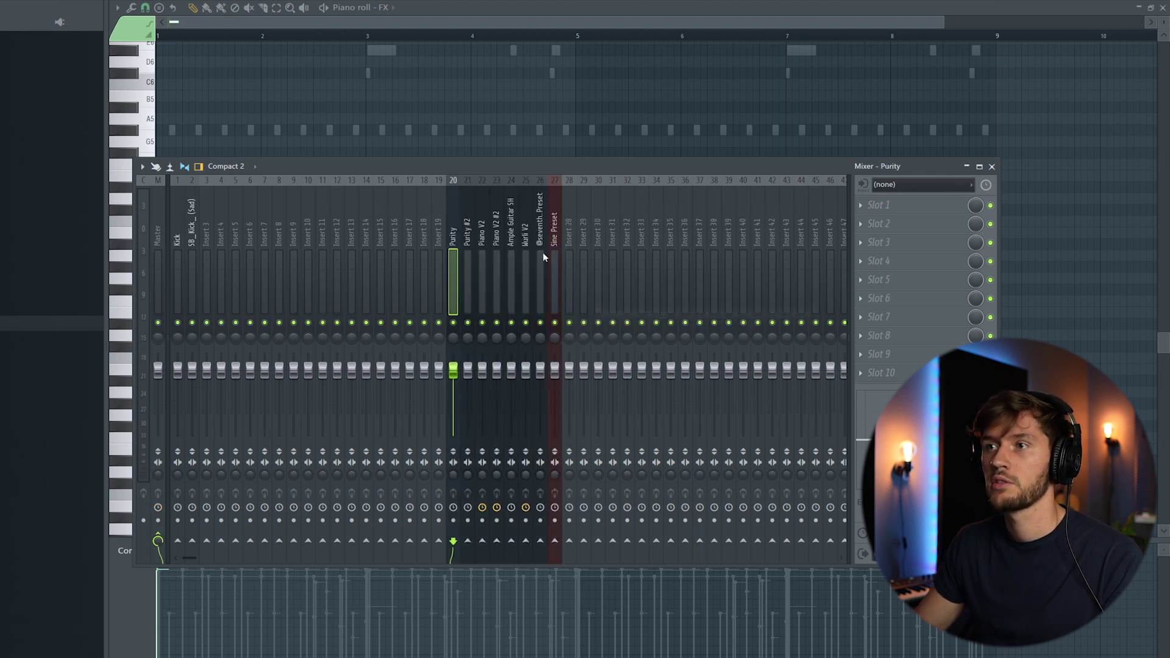
# Step: Route the Conga, Perc and Bongo channels to consecutive mixer tracks starting at insert 3
pyautogui.press('F6')
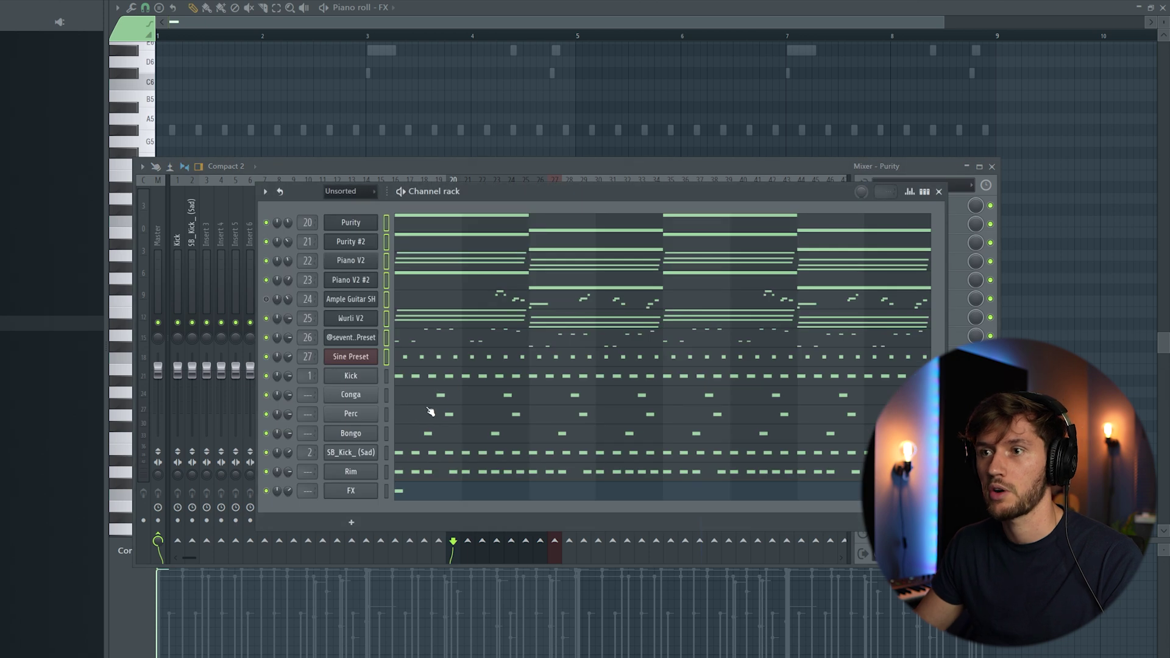
pyautogui.click(386, 395)
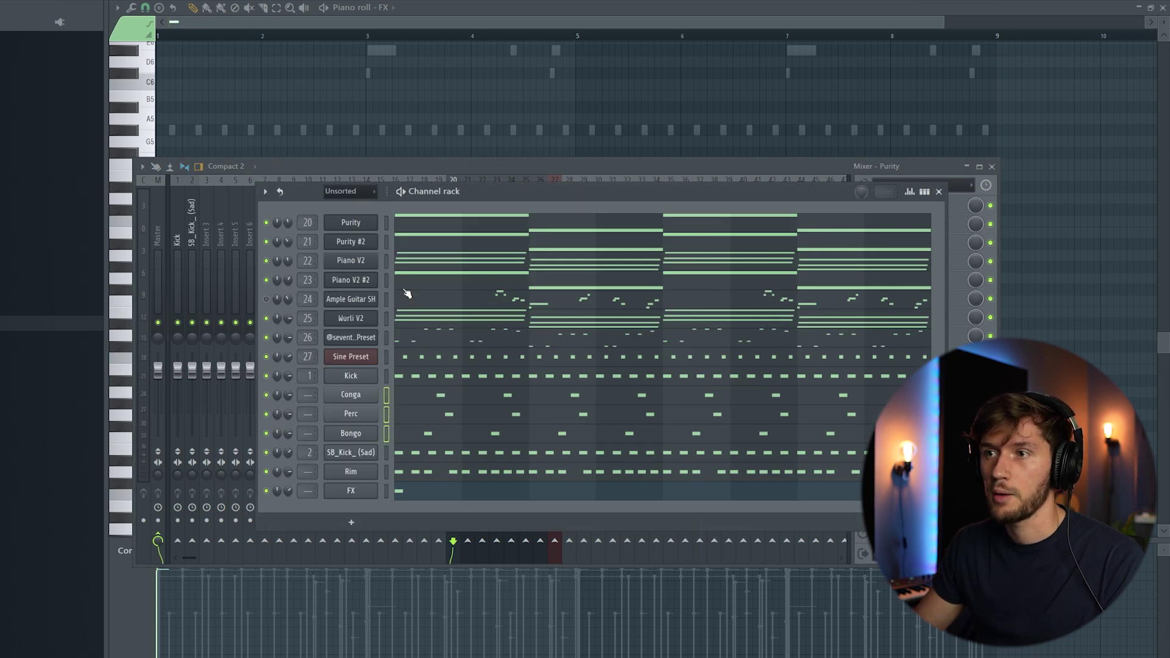
pyautogui.rightClick(204, 232)
pyautogui.click(393, 314)
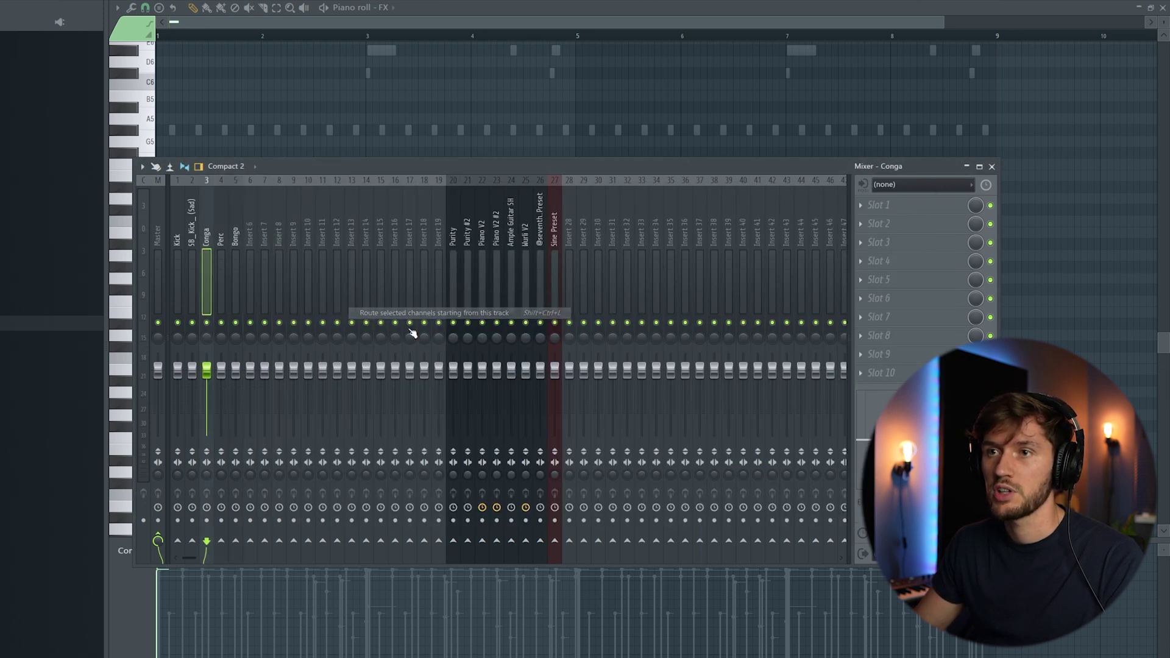
# Step: Route the Rim and FX channels to consecutive mixer tracks starting at insert 6
pyautogui.press('F6')
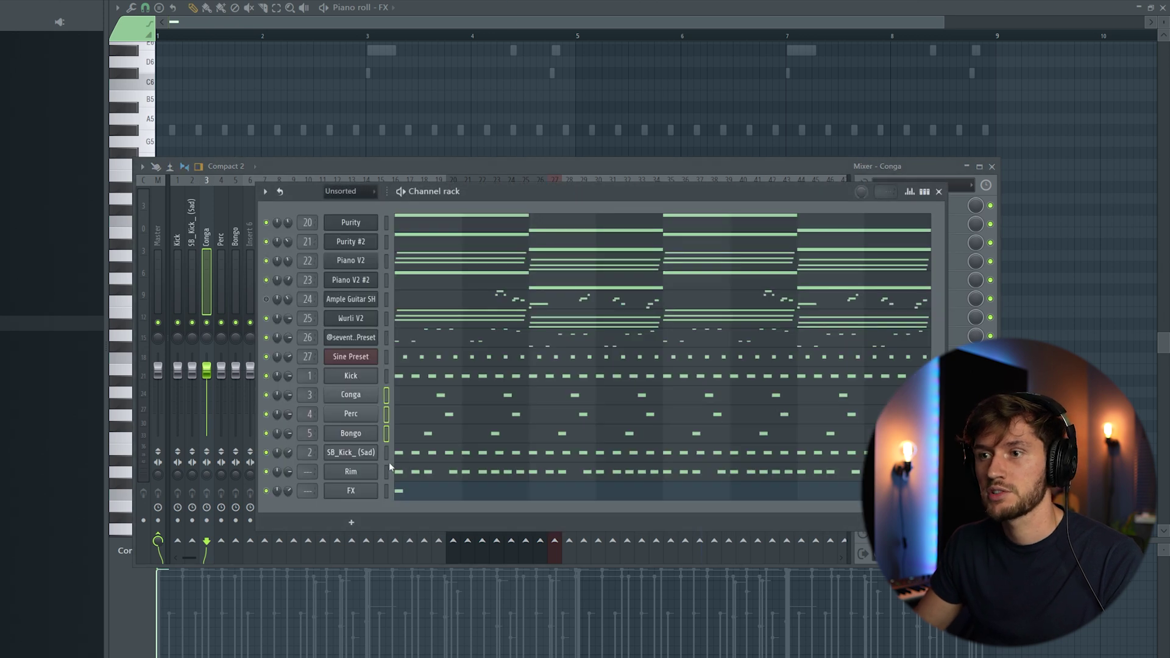
pyautogui.moveTo(389, 470); pyautogui.dragTo(392, 492)
pyautogui.press('F6')
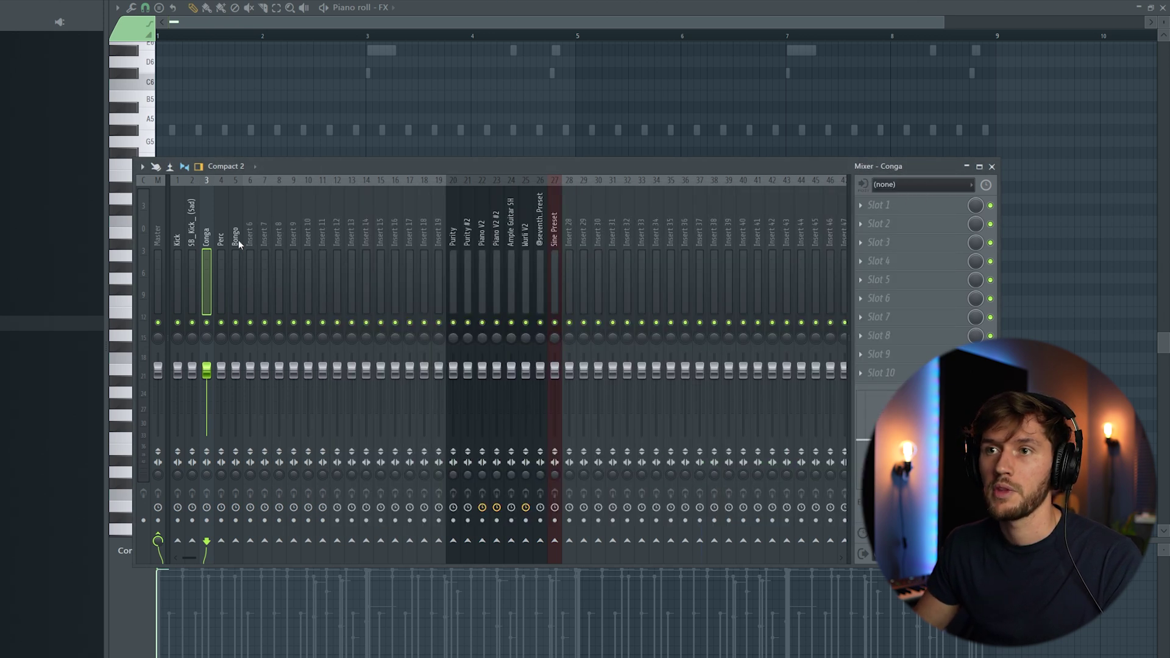
pyautogui.rightClick(255, 179)
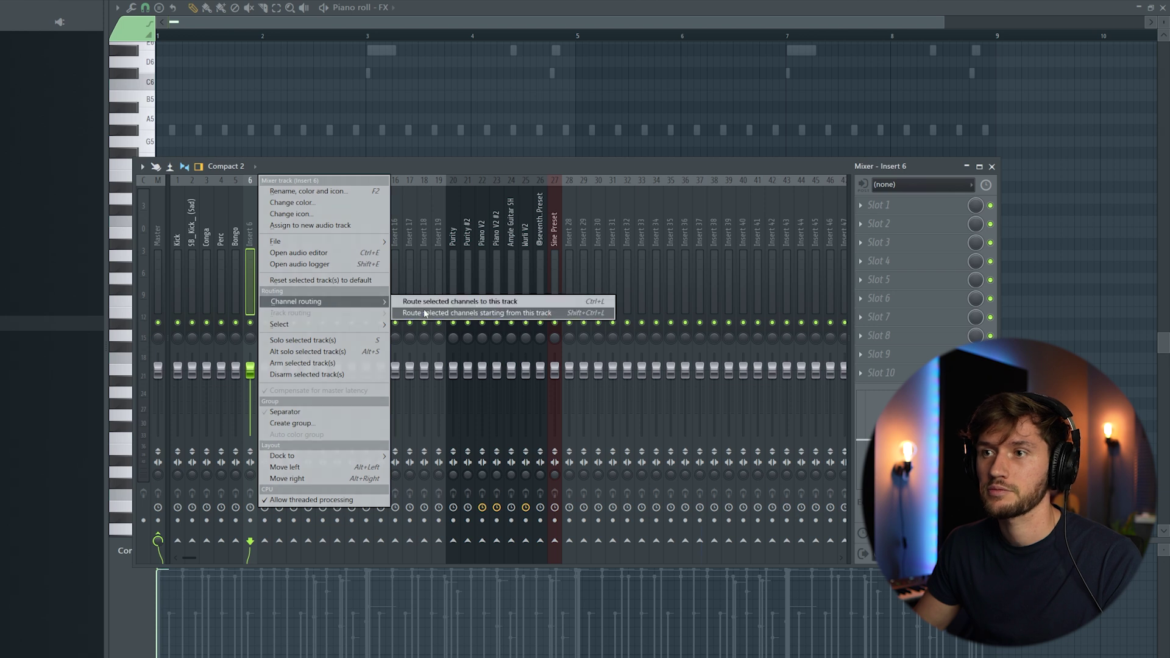
pyautogui.click(425, 313)
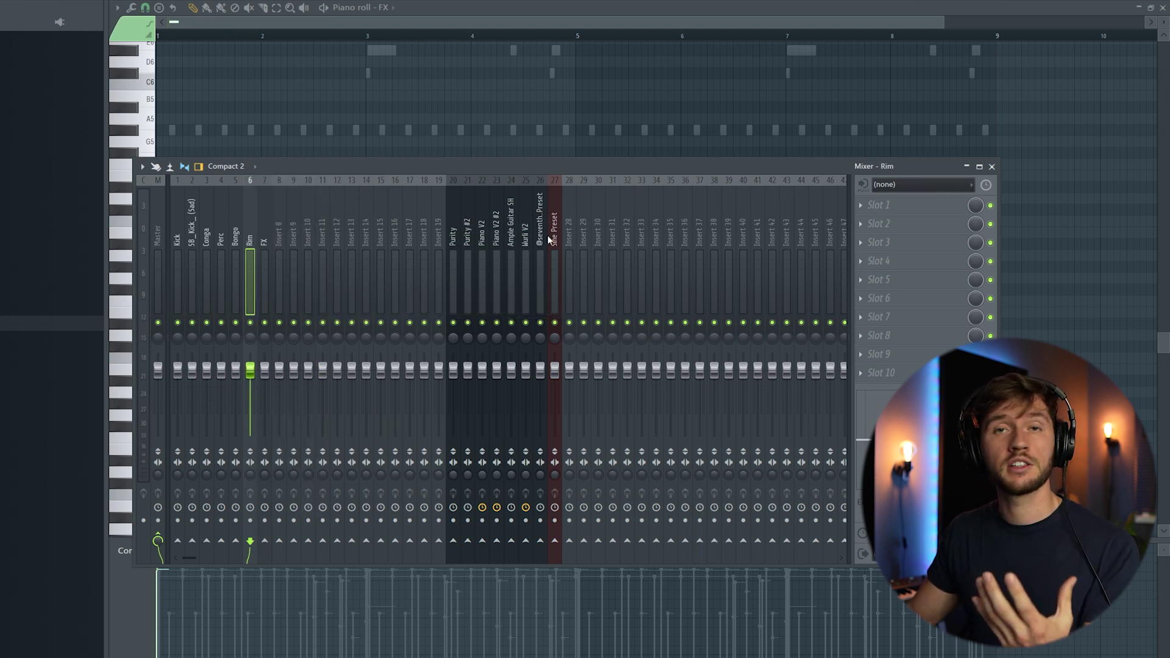
# Step: Load ValhallaVintageVerb on the Sine Preset mixer track and set mix 35.6%, decay 1.78 s and low cut 1010 Hz
pyautogui.click(873, 207)
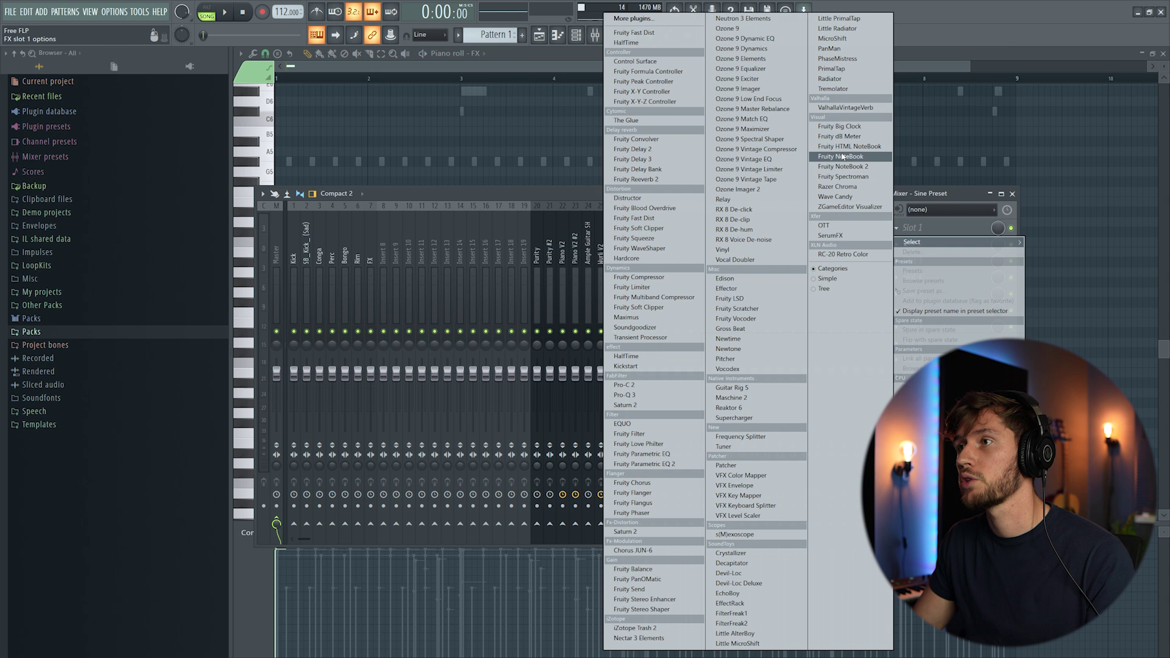
pyautogui.click(846, 108)
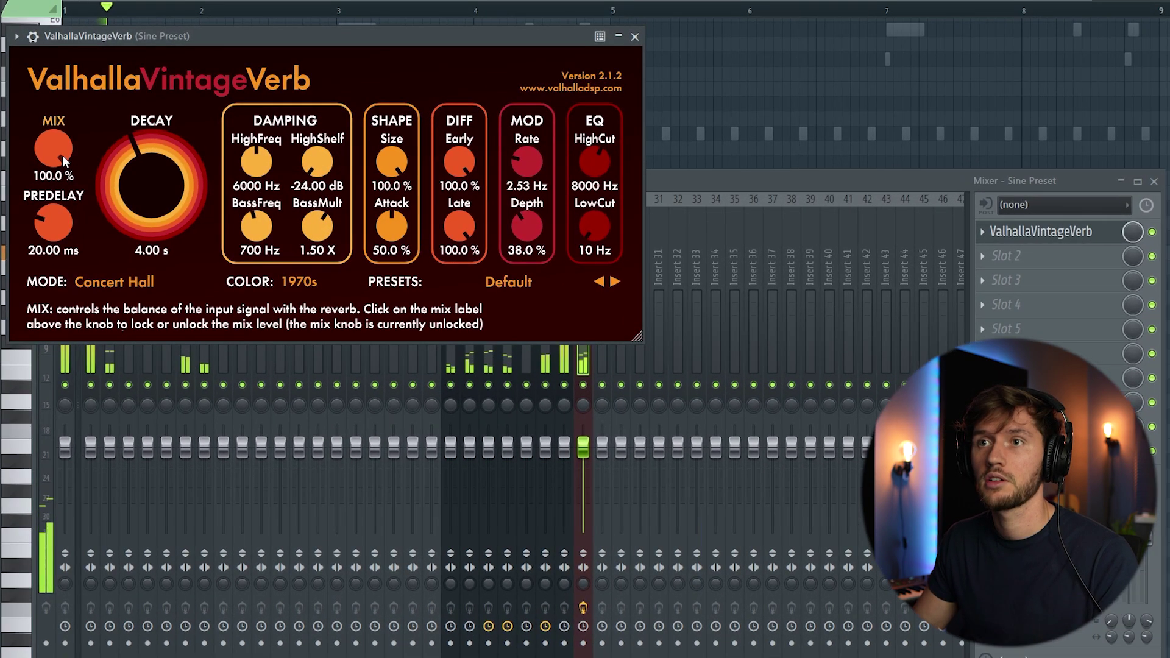
pyautogui.moveTo(269, 173); pyautogui.dragTo(269, 182)
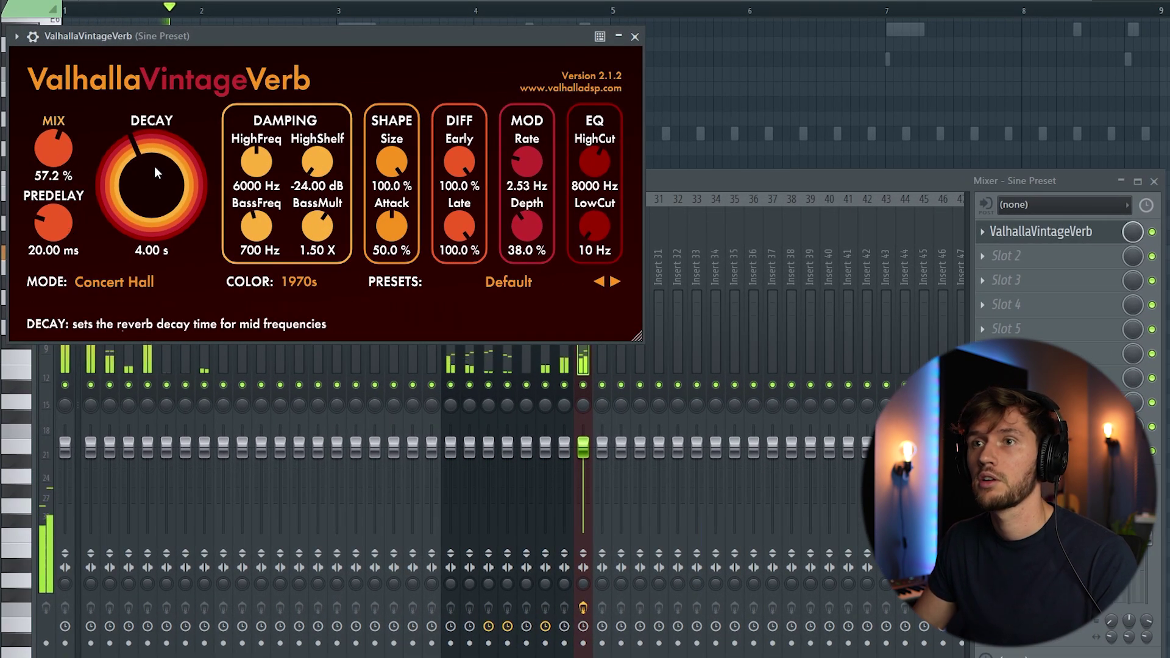
pyautogui.moveTo(65, 144); pyautogui.dragTo(66, 177)
pyautogui.moveTo(590, 224); pyautogui.dragTo(584, 115)
# Step: Switch the Sine Preset reverb to Room mode and set predelay 0 ms, mix 19.2% and decay 1.72 s
pyautogui.click(123, 283)
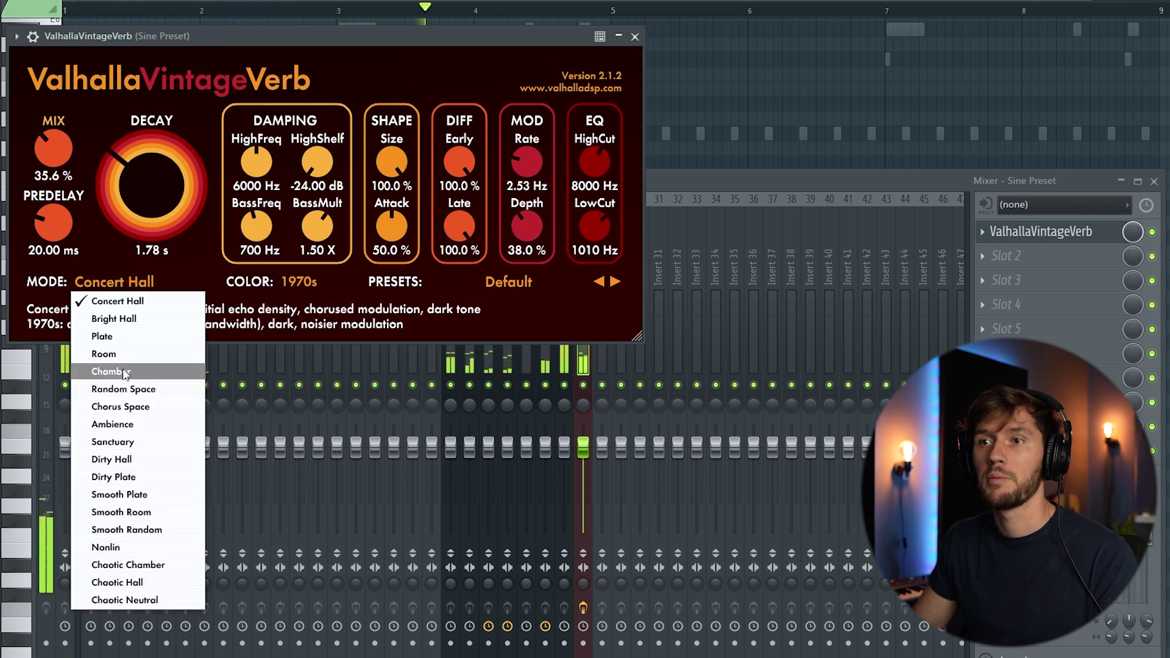
pyautogui.click(103, 355)
pyautogui.moveTo(64, 168); pyautogui.dragTo(64, 173)
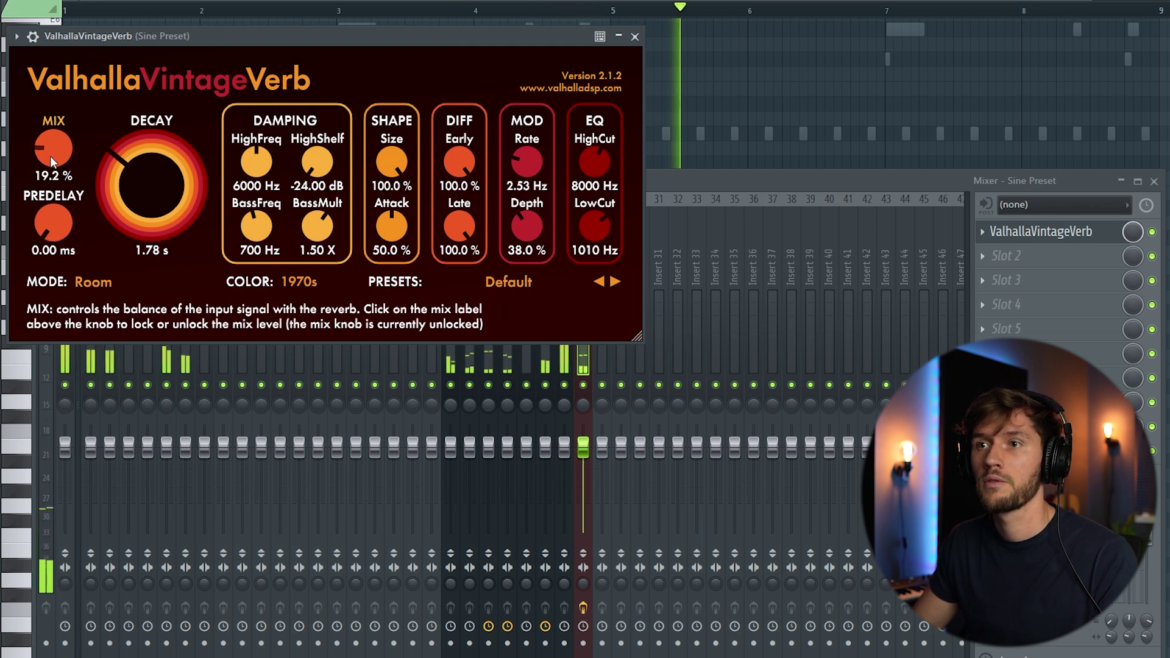
pyautogui.moveTo(151, 169); pyautogui.dragTo(151, 171)
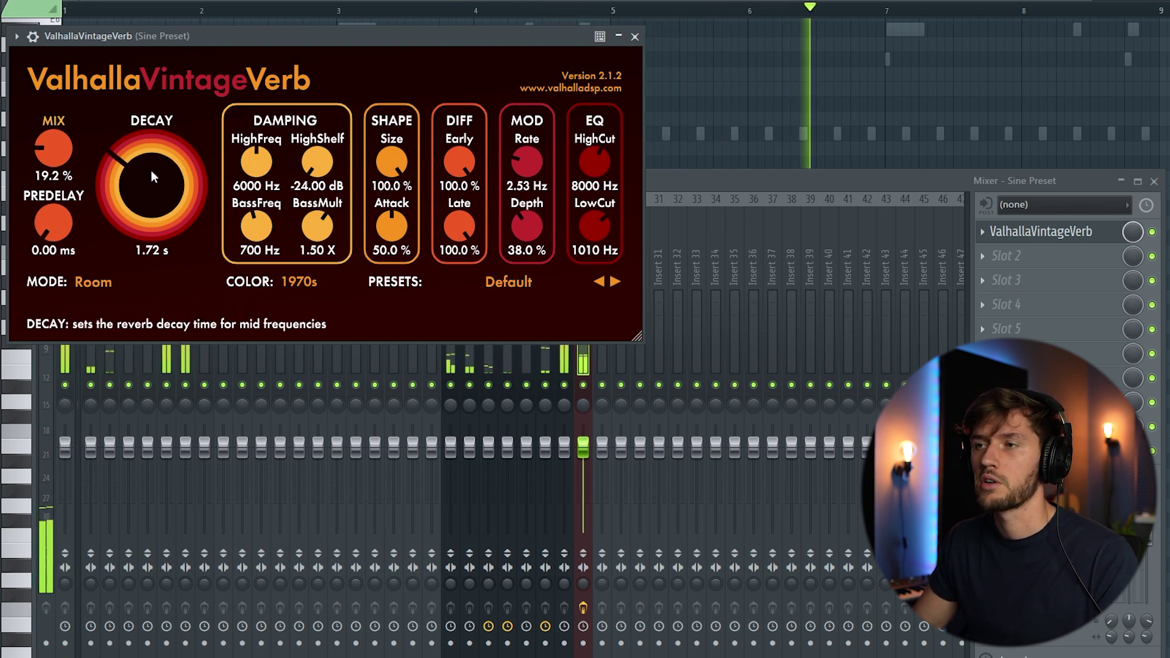
# Step: Load Pro-Q 3 on the Amapiano Bass track, boost bands around 150 and 240 Hz, and slightly lower the track's fader
pyautogui.click(742, 180)
pyautogui.click(564, 251)
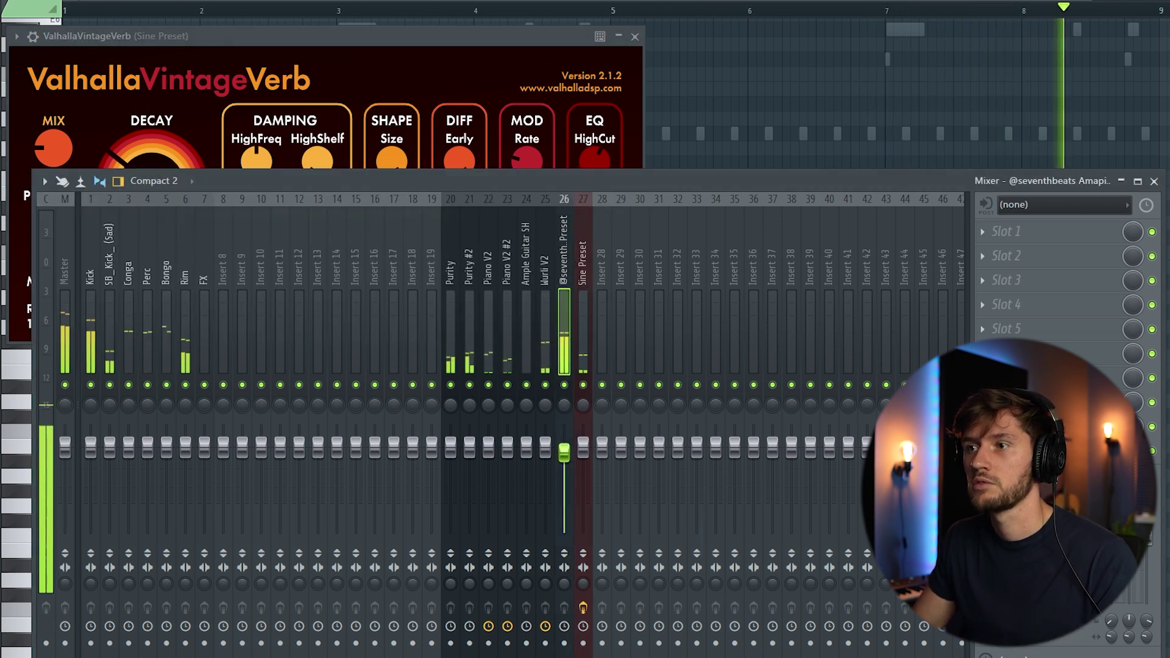
pyautogui.click(985, 232)
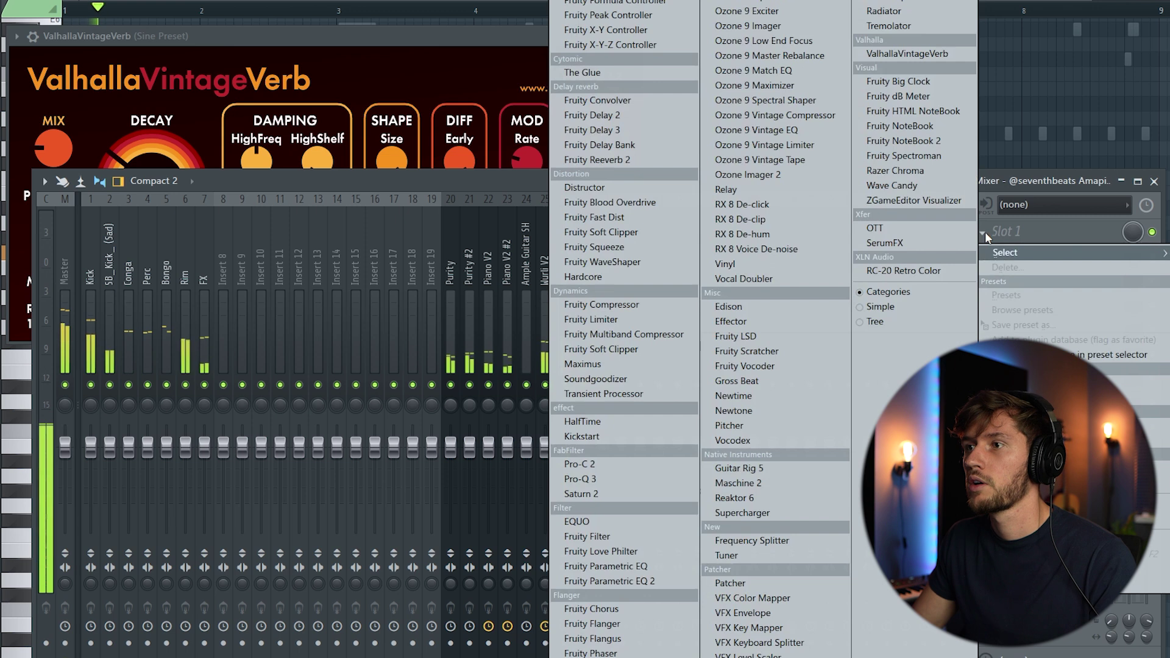
pyautogui.click(614, 475)
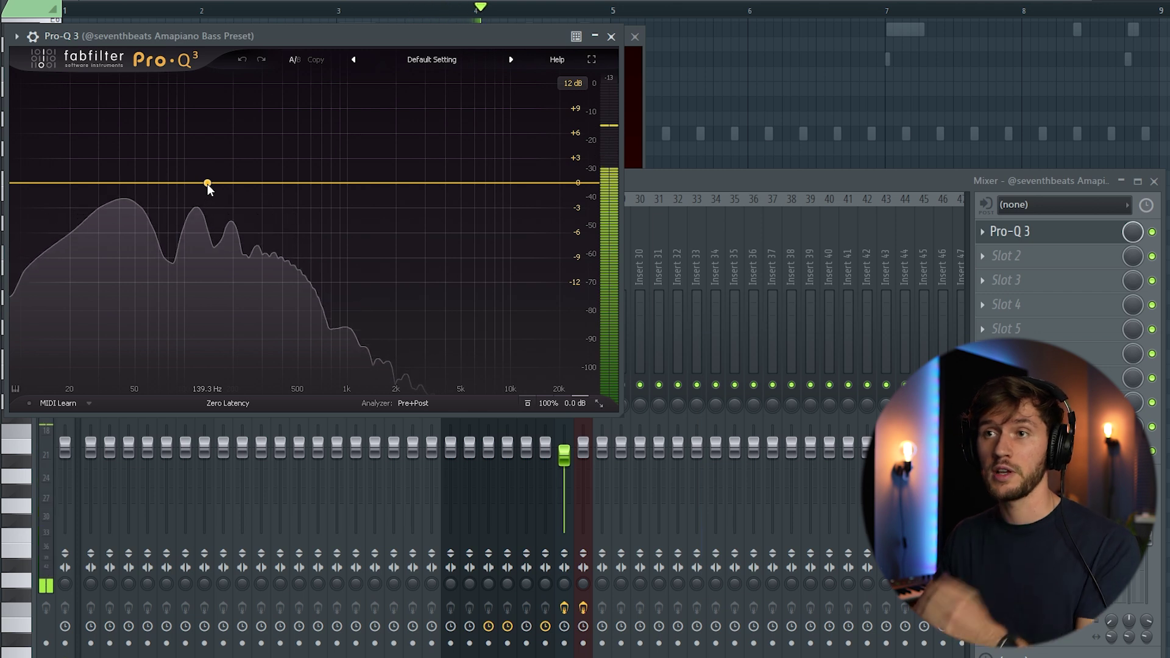
pyautogui.moveTo(208, 184); pyautogui.dragTo(246, 163)
pyautogui.click(632, 194)
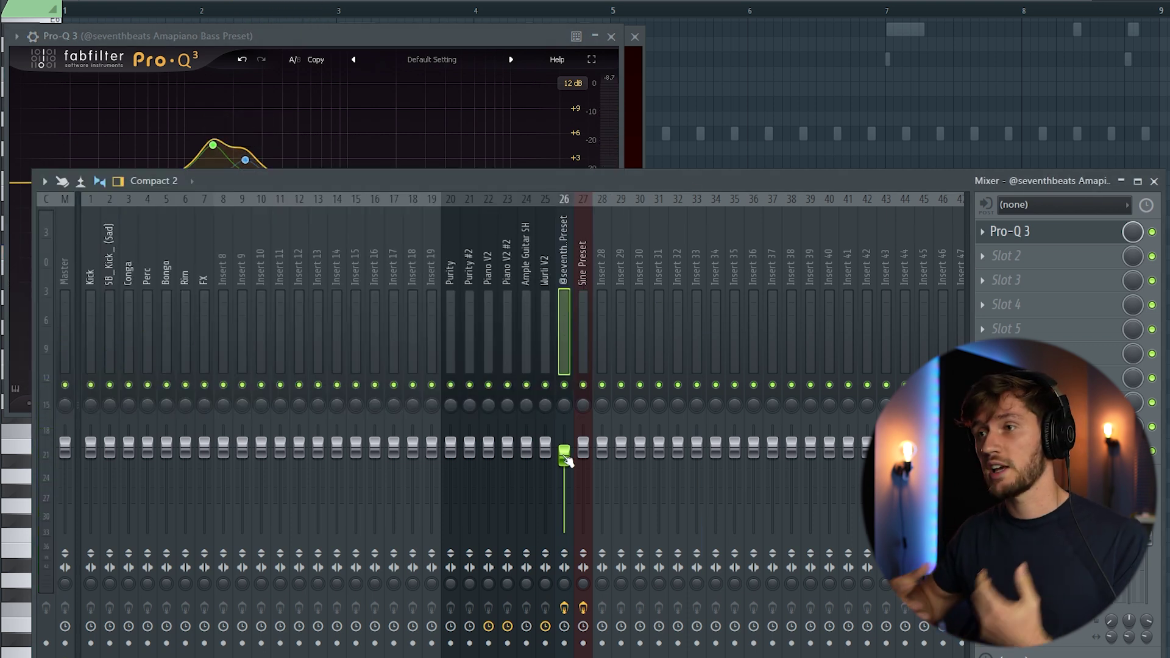
pyautogui.press('space')
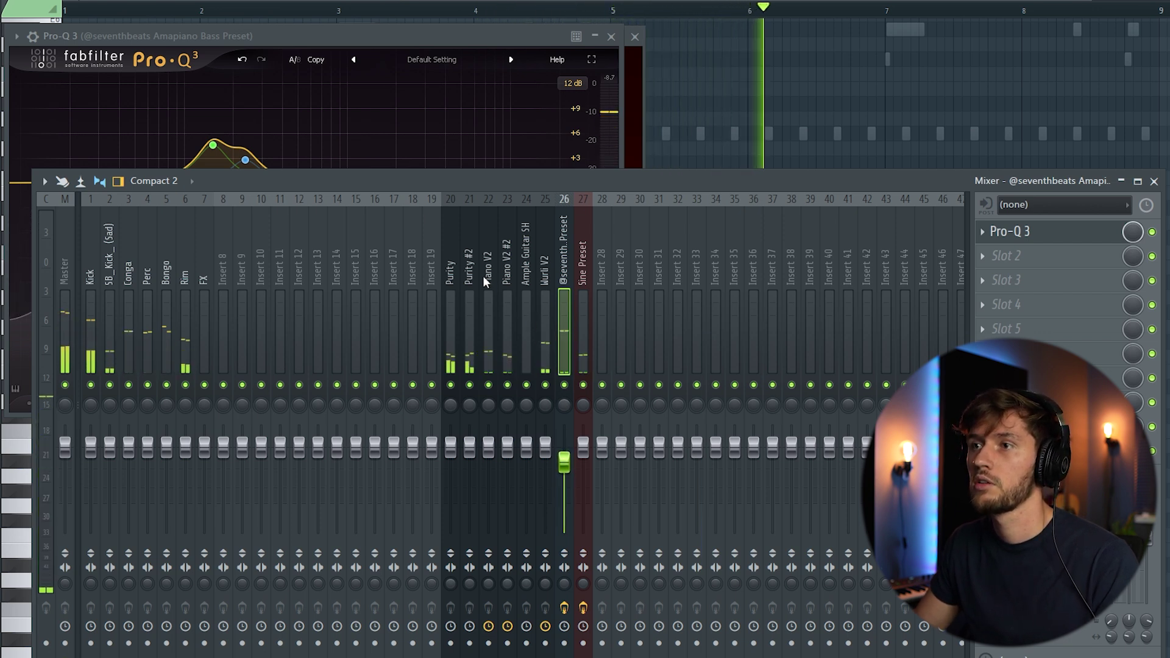
# Step: Unmute the Ample Guitar SH channel and load RC-20 Retro Color on its mixer track, with Noise, Digital and Space off
pyautogui.press('F6')
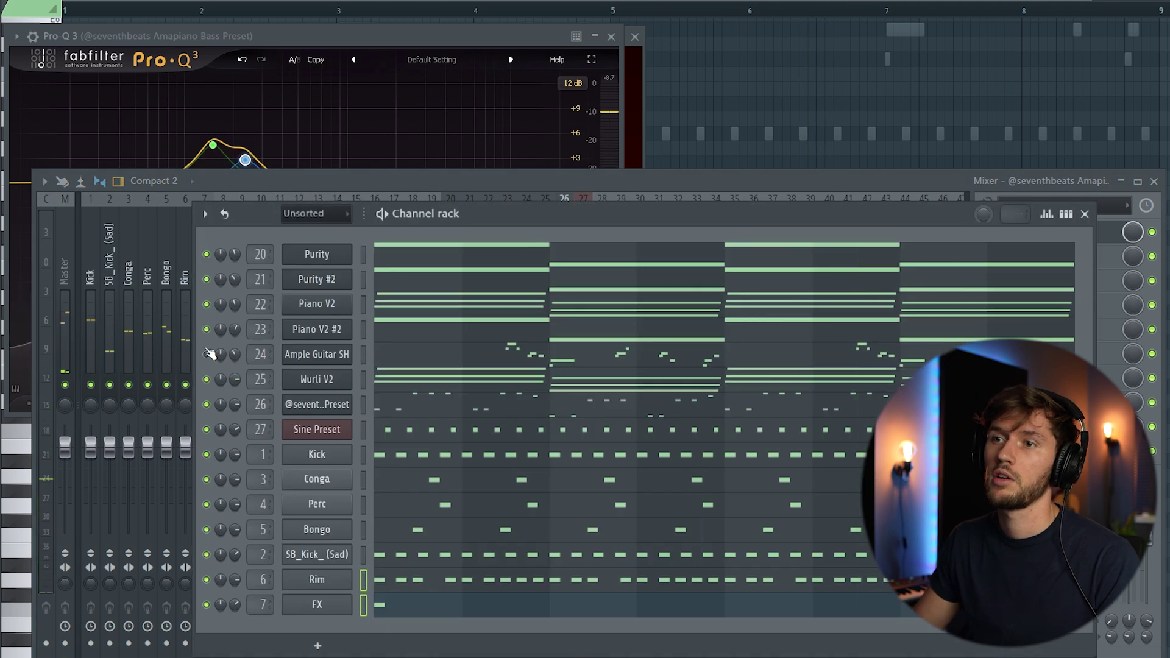
pyautogui.press('F6')
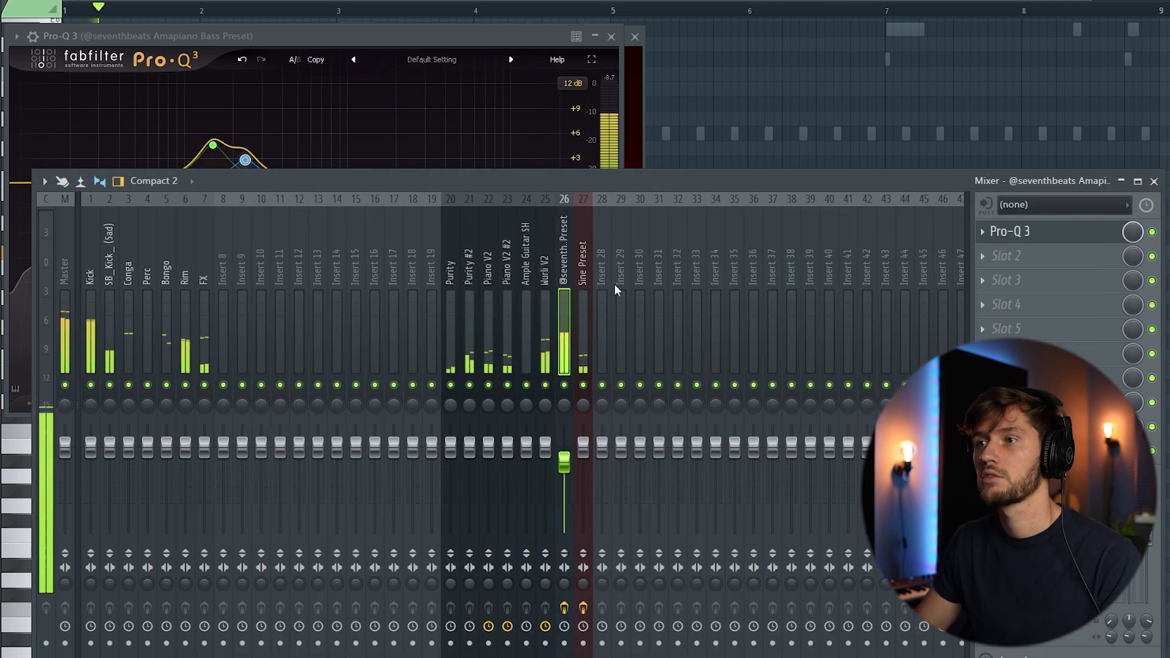
pyautogui.click(528, 291)
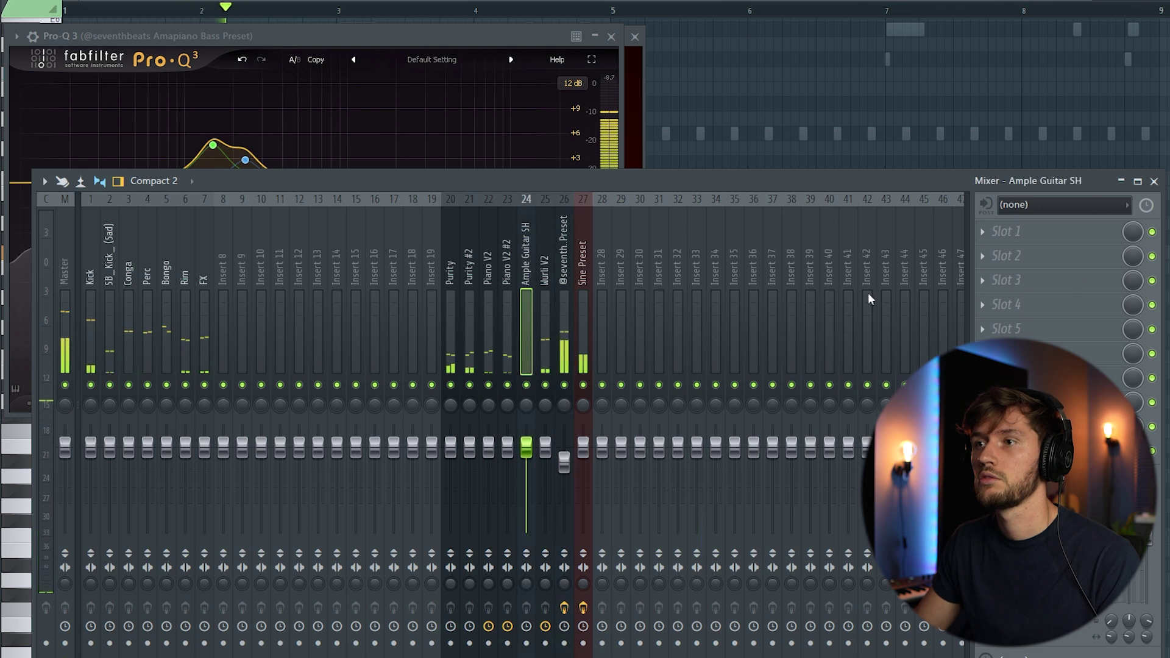
pyautogui.click(1005, 237)
pyautogui.moveTo(1006, 253)
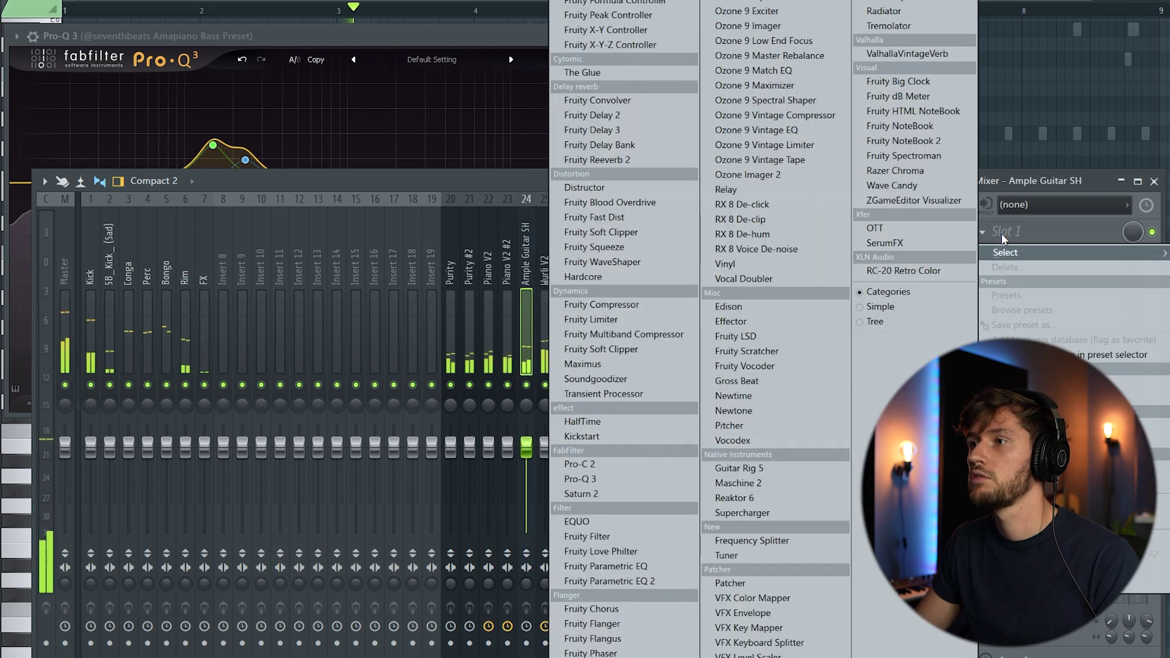
pyautogui.click(874, 272)
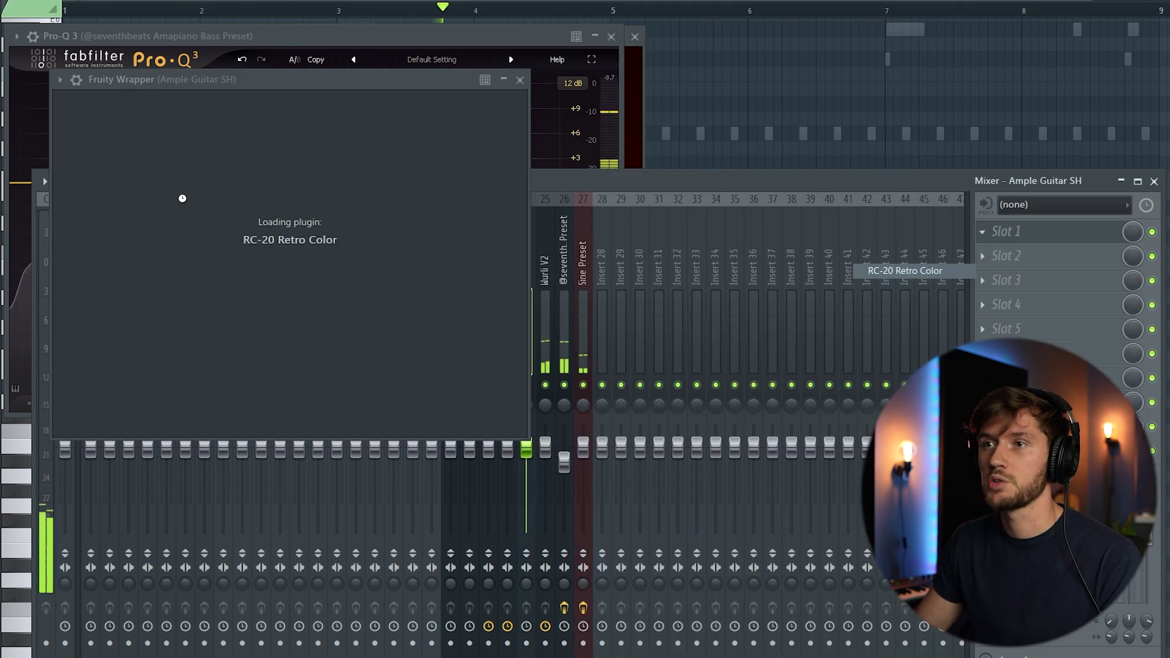
pyautogui.click(74, 361)
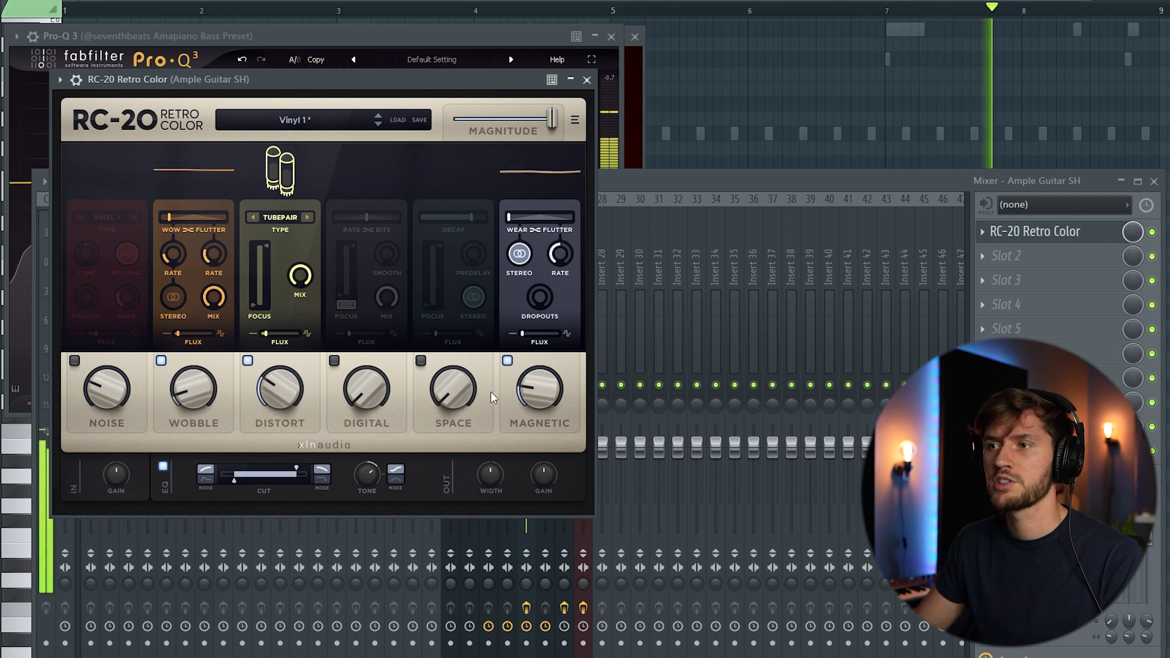
# Step: Add ValhallaVintageVerb after RC-20 on the guitar track, with mix at 34.4% and mode set to Plate
pyautogui.click(991, 256)
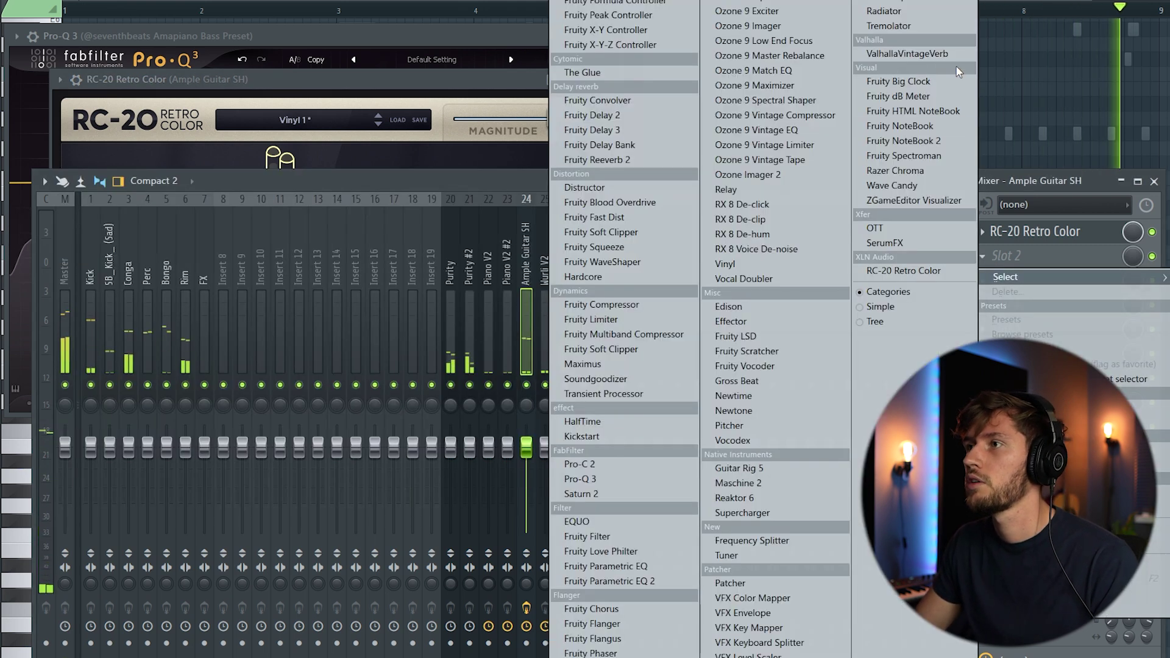
pyautogui.click(1032, 47)
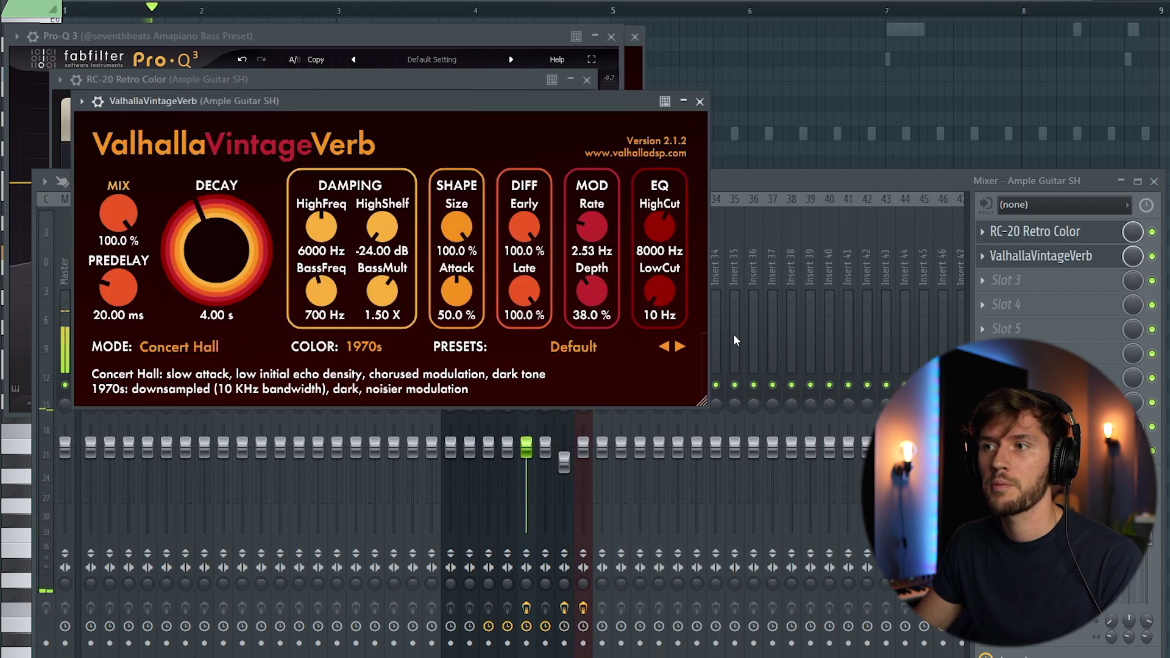
pyautogui.moveTo(116, 215); pyautogui.dragTo(118, 262)
pyautogui.click(172, 347)
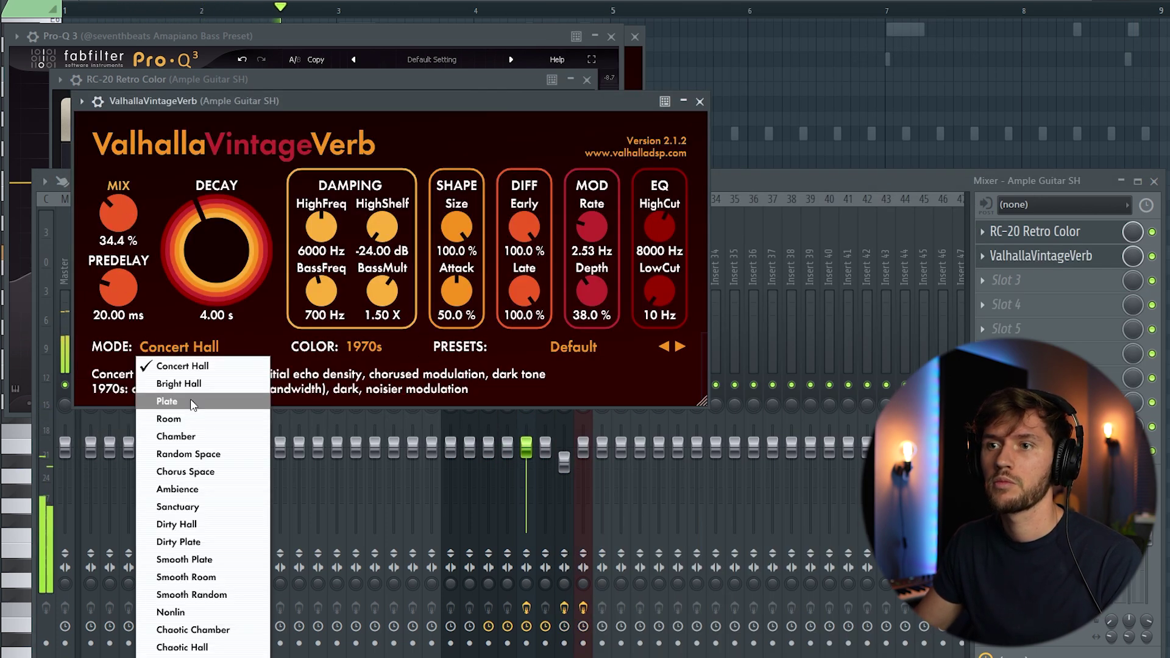
pyautogui.click(186, 399)
# Step: Set the guitar reverb to decay 1.72 s, low cut 500 Hz, predelay 0 ms and mix 27.6%
pyautogui.scroll(-3, 221, 268)
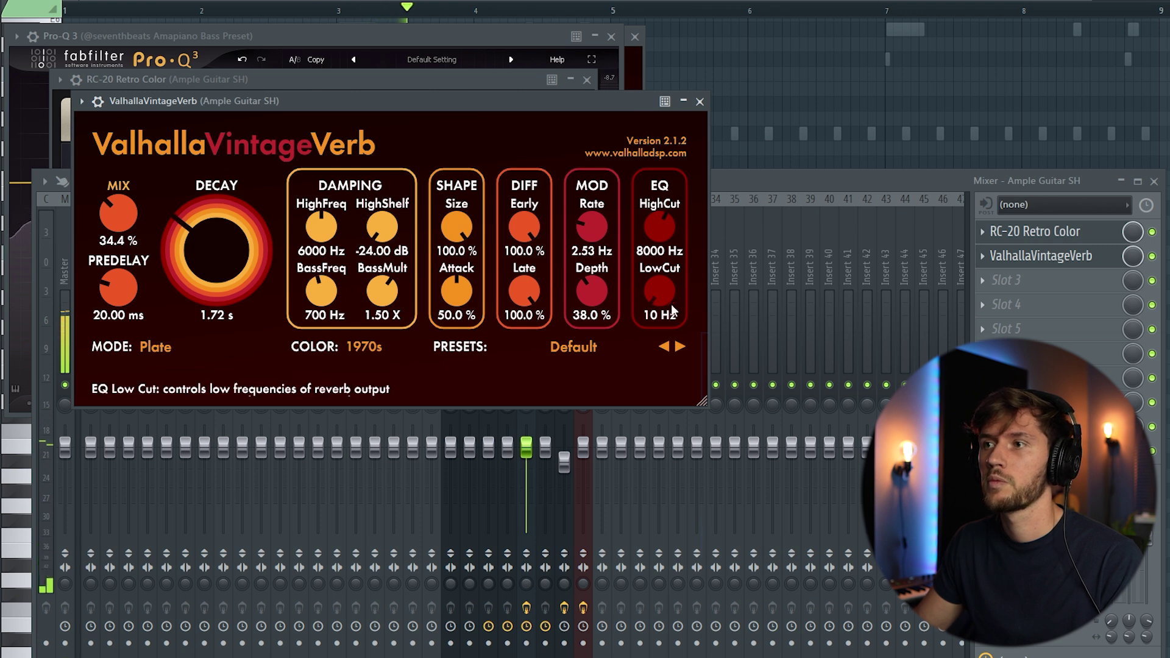
pyautogui.moveTo(660, 294); pyautogui.dragTo(666, 277)
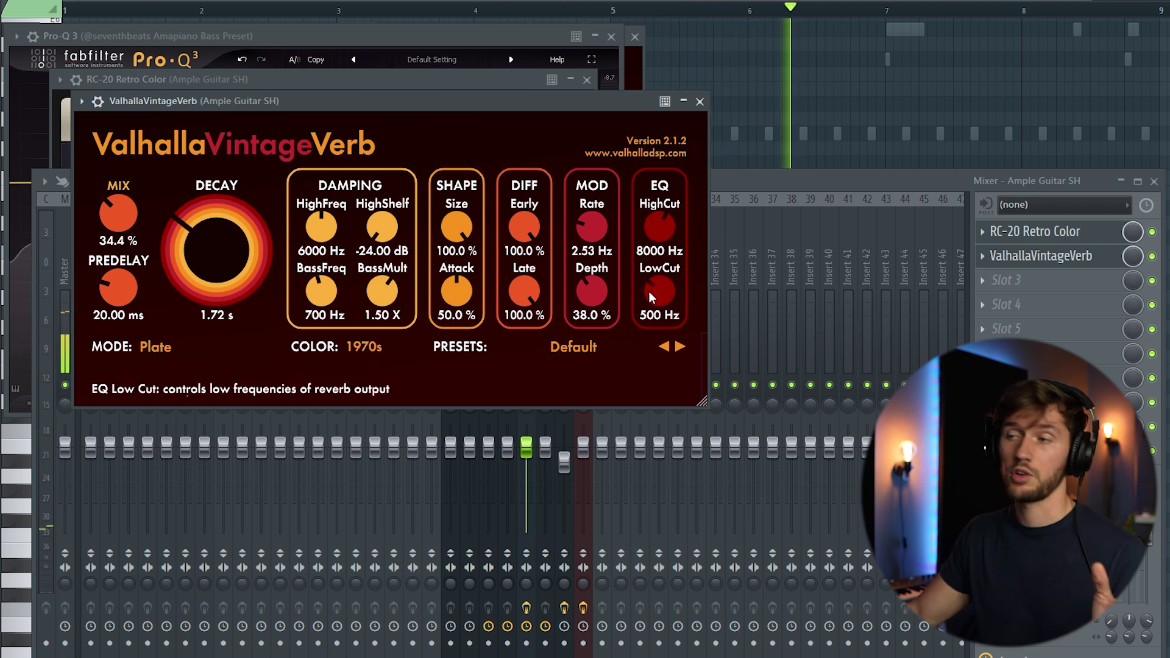
pyautogui.moveTo(117, 221); pyautogui.dragTo(118, 233)
pyautogui.moveTo(120, 290); pyautogui.dragTo(124, 318)
pyautogui.moveTo(123, 213); pyautogui.dragTo(122, 214)
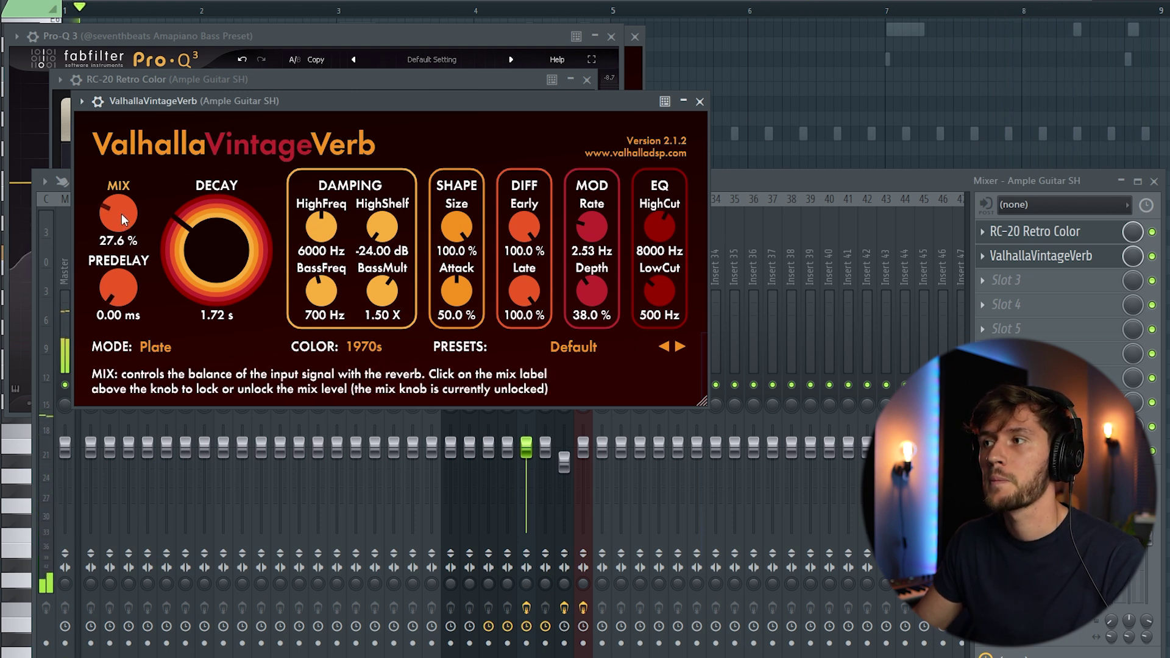
# Step: Insert Pro-Q 3 between RC-20 and the reverb on the guitar track and cut about 3.35 dB near 790 Hz
pyautogui.click(998, 256)
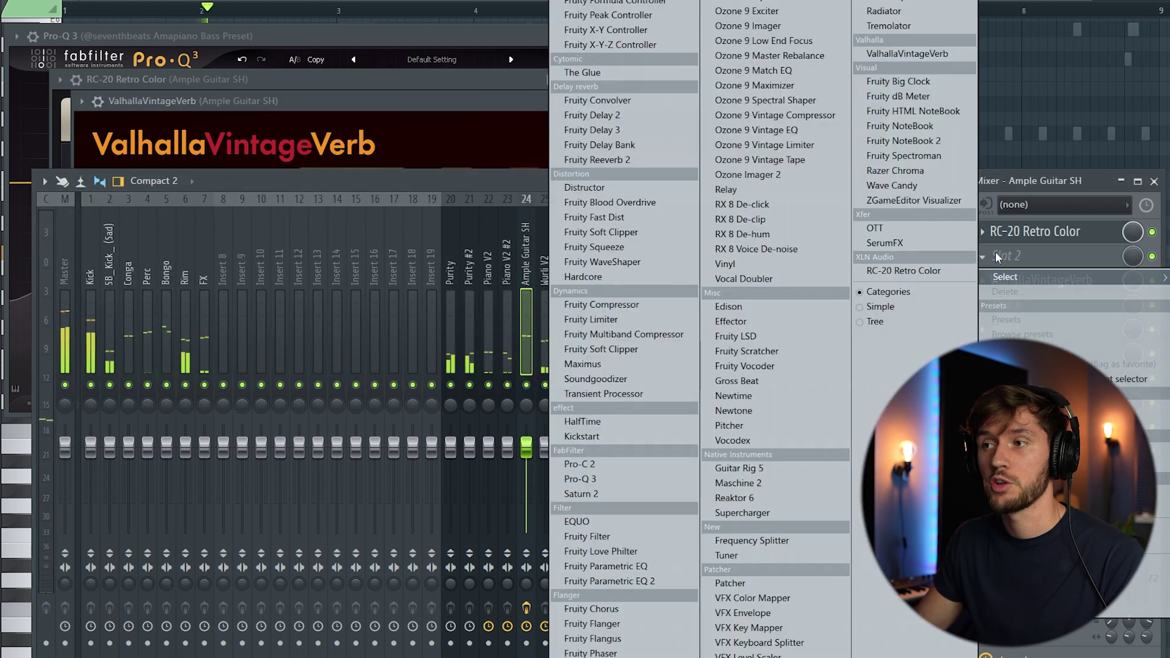
pyautogui.click(585, 478)
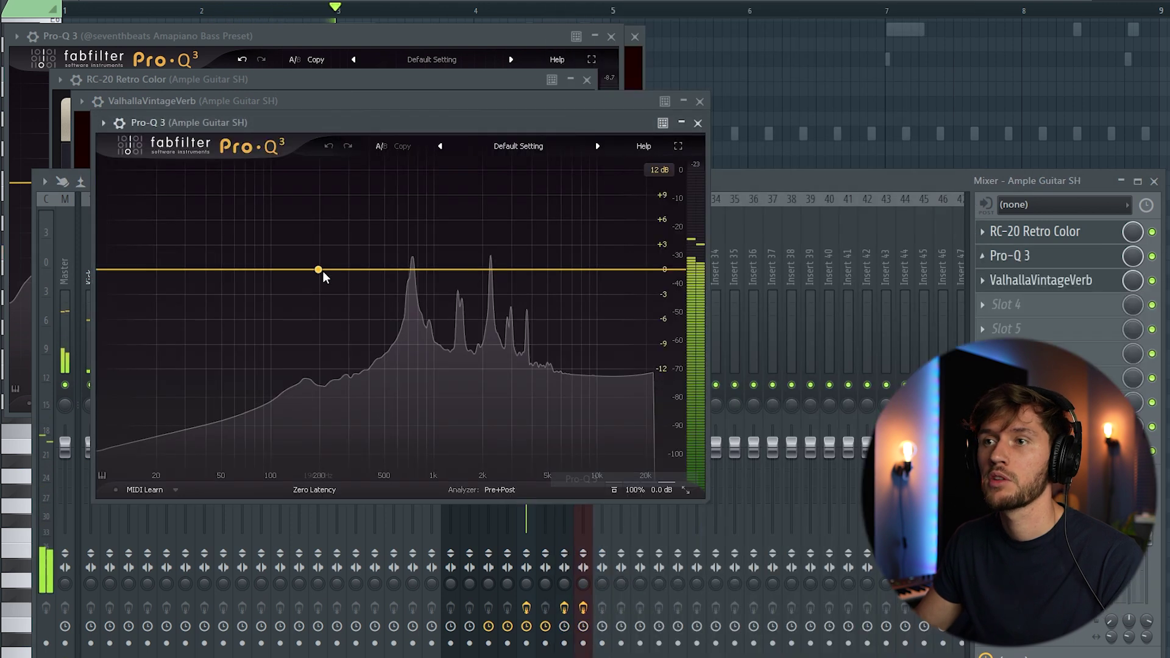
pyautogui.moveTo(370, 272); pyautogui.dragTo(413, 293)
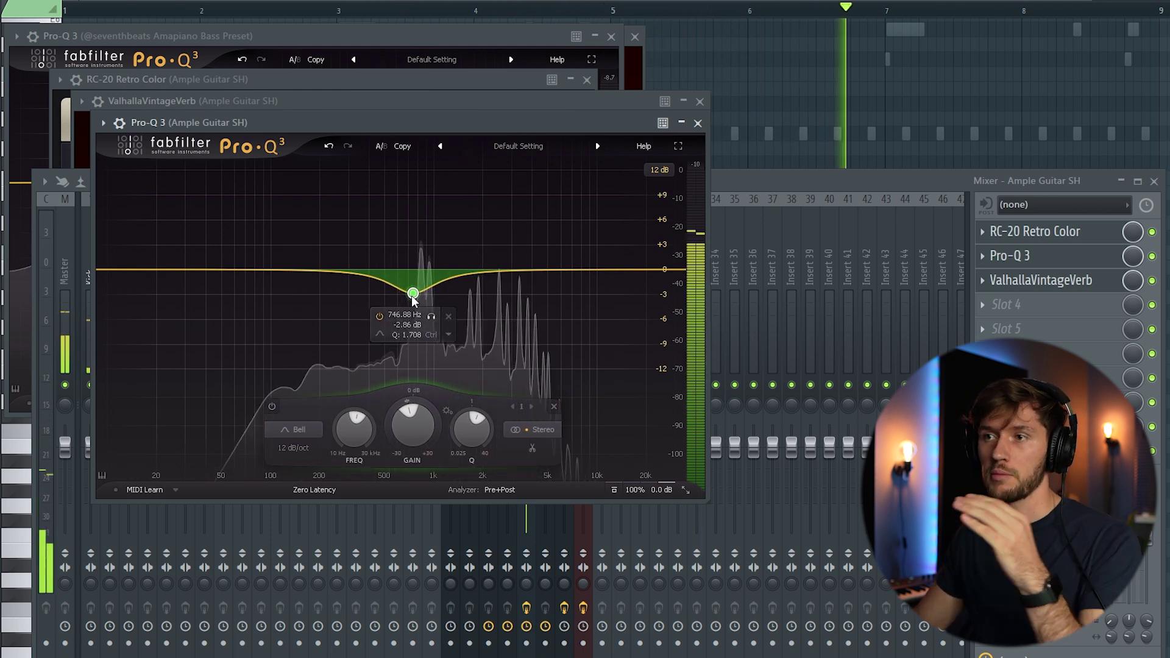
pyautogui.moveTo(413, 294); pyautogui.dragTo(417, 298)
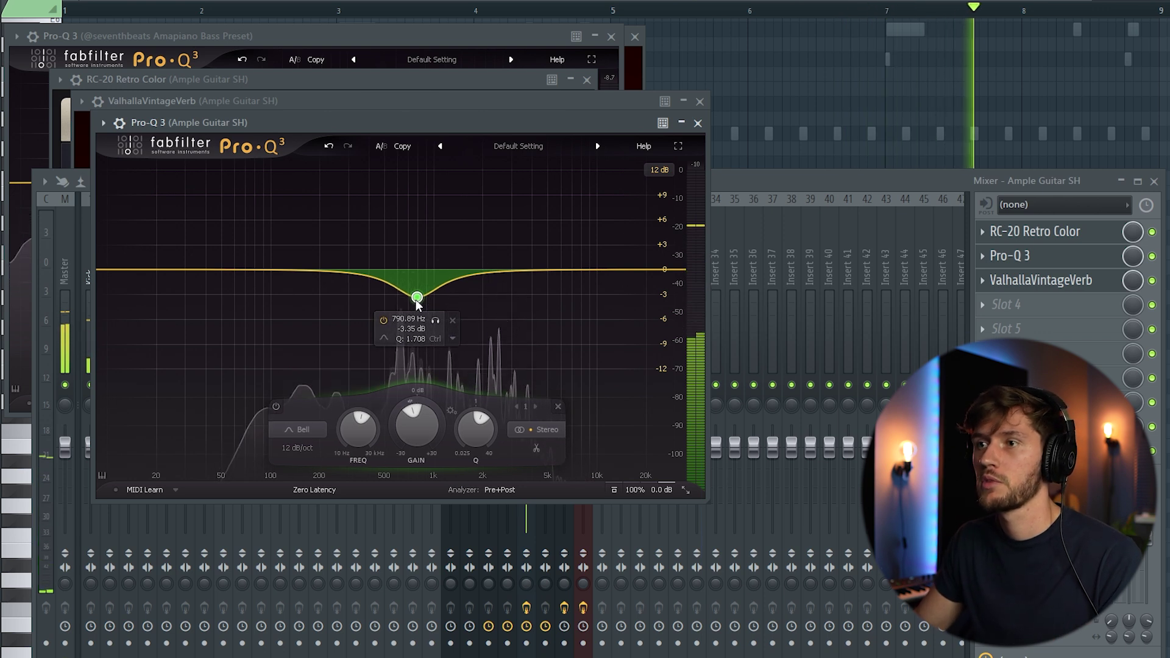
pyautogui.click(743, 187)
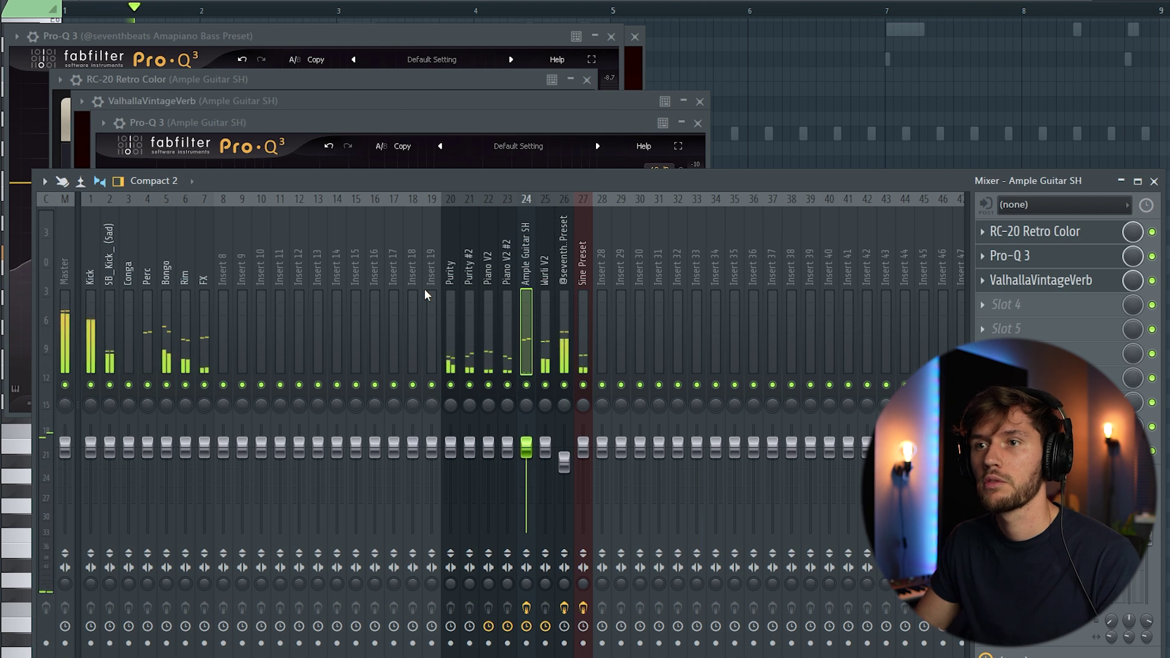
# Step: Add some swing to the pattern in the channel rack and audition the full beat
pyautogui.press('F6')
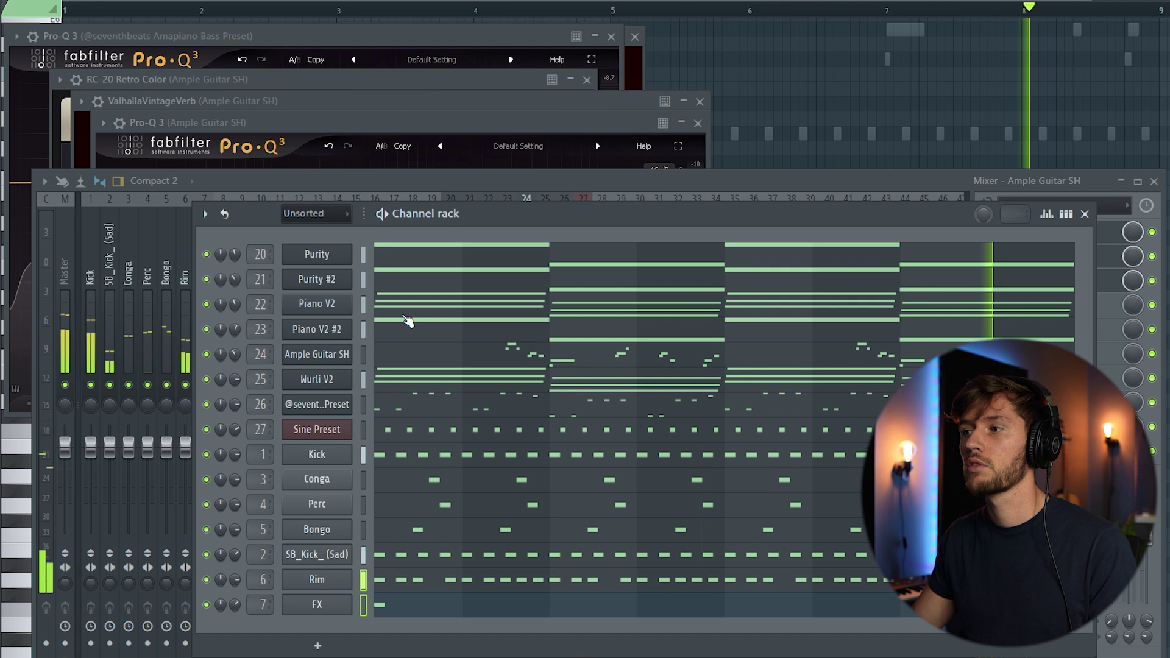
pyautogui.press('space')
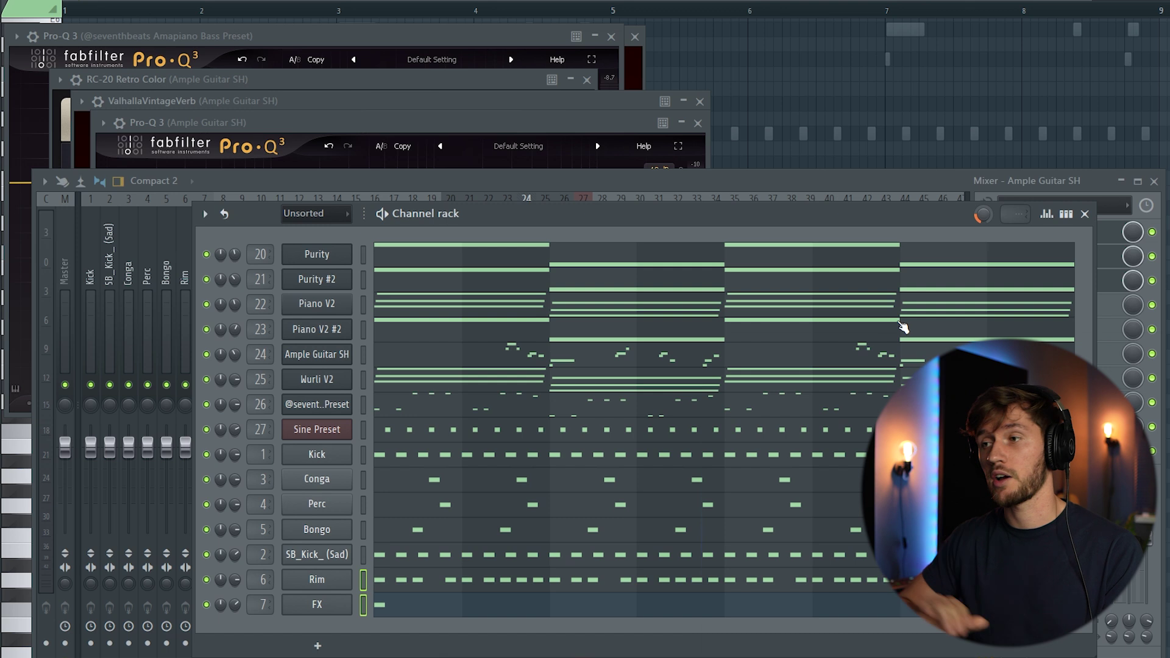
pyautogui.press('space')
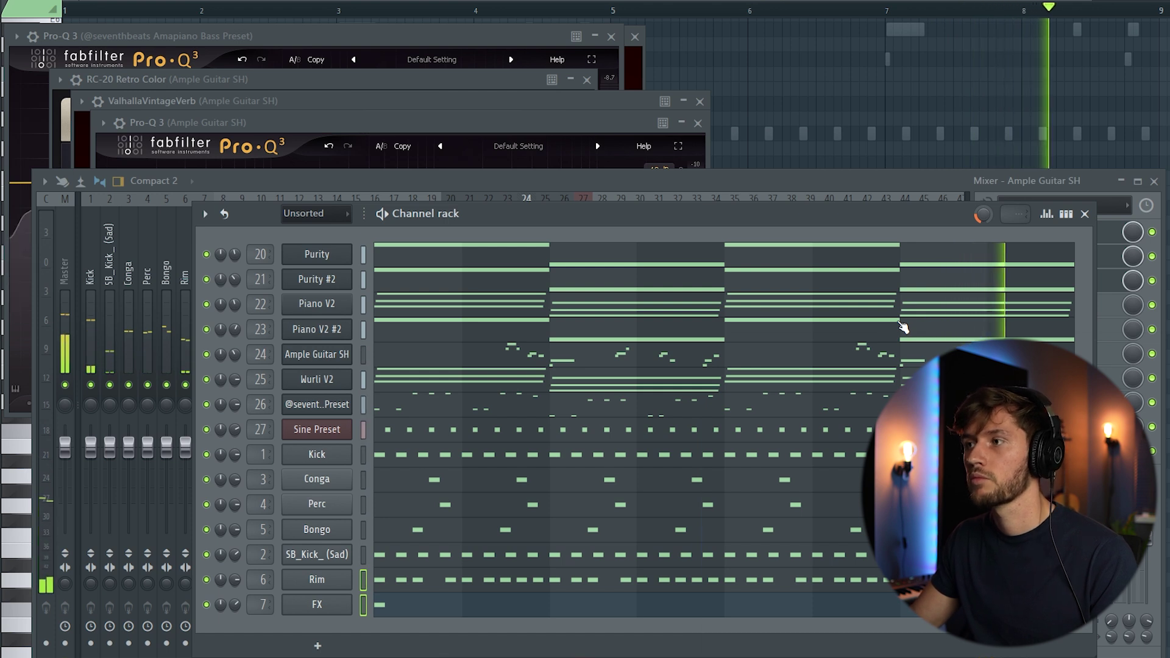
pyautogui.press('space')
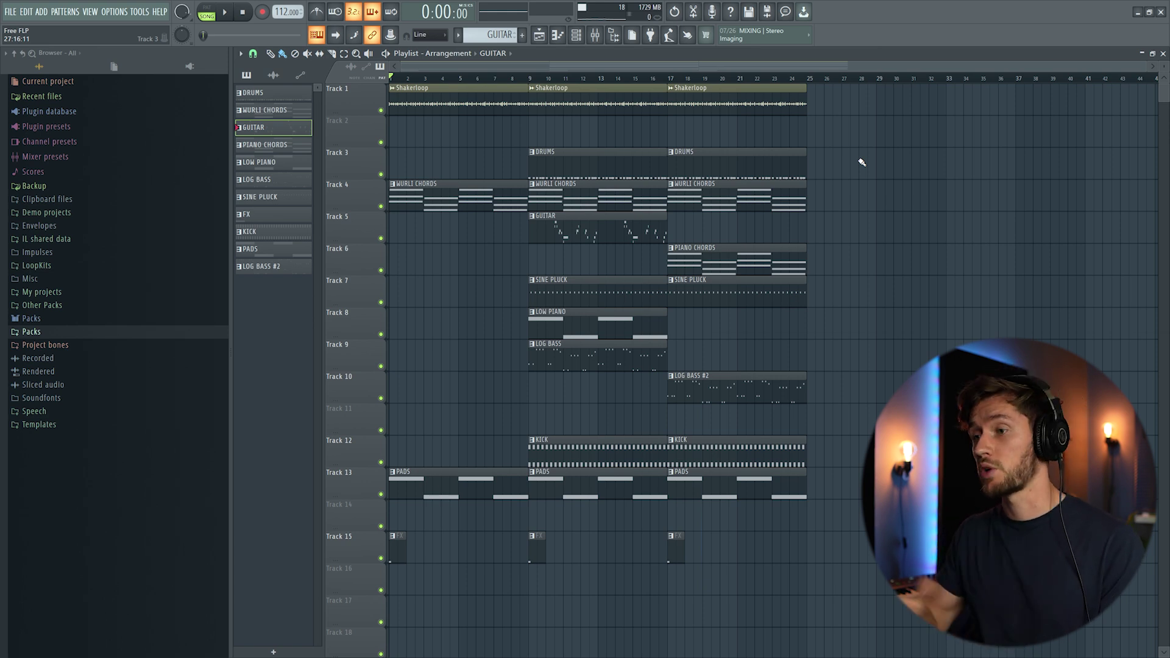
# Step: Play the arrangement and examine the notes of the LOG BASS #2 pattern on Track 10 before returning to the playlist
pyautogui.press('space')
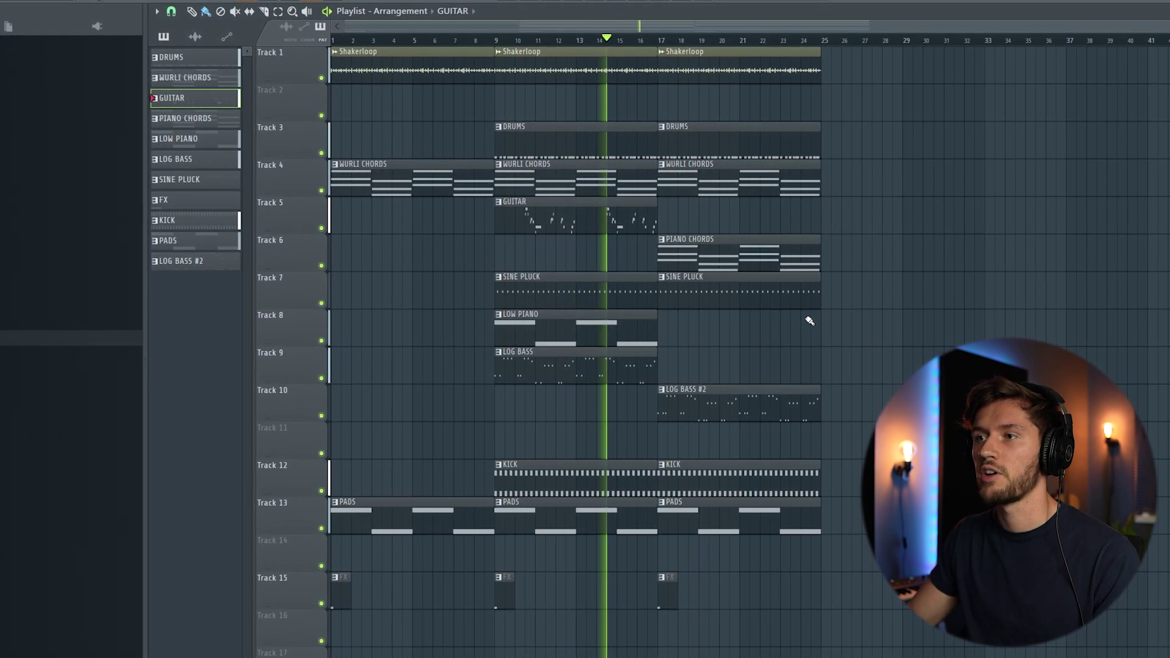
pyautogui.doubleClick(715, 404)
pyautogui.press('space')
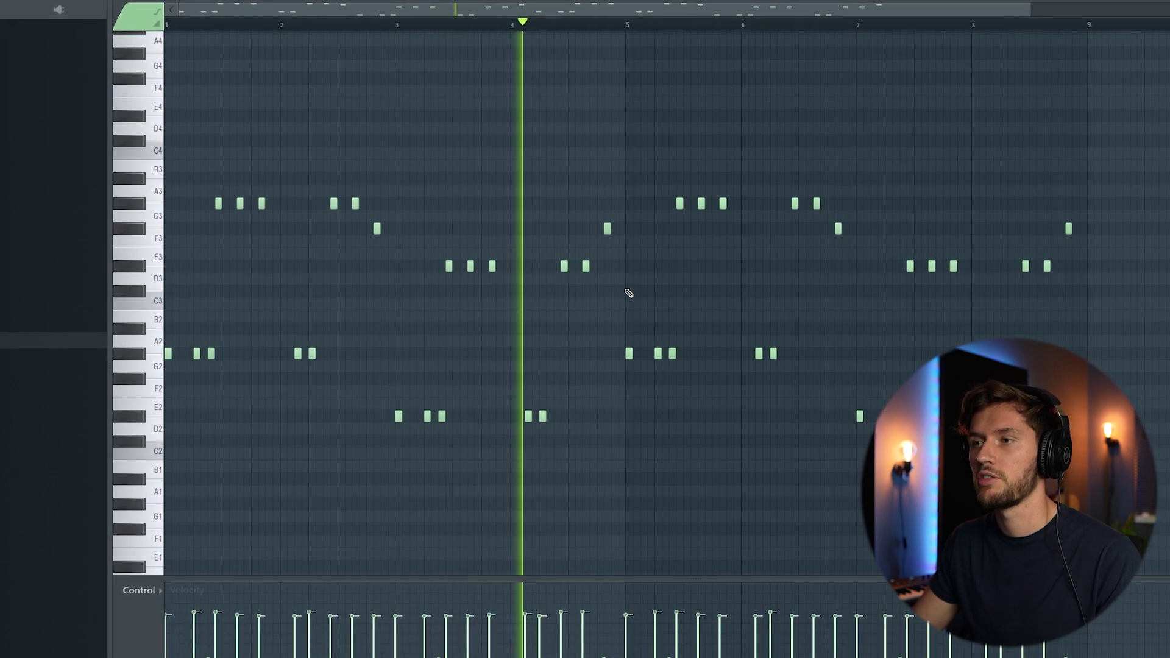
pyautogui.press('F5')
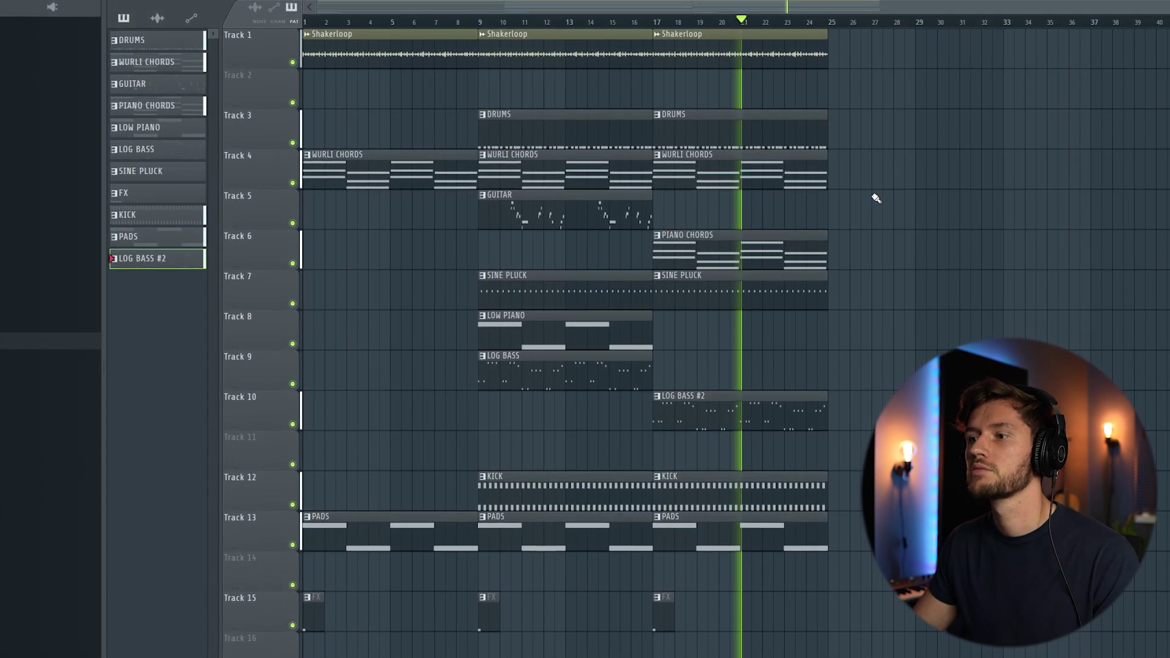